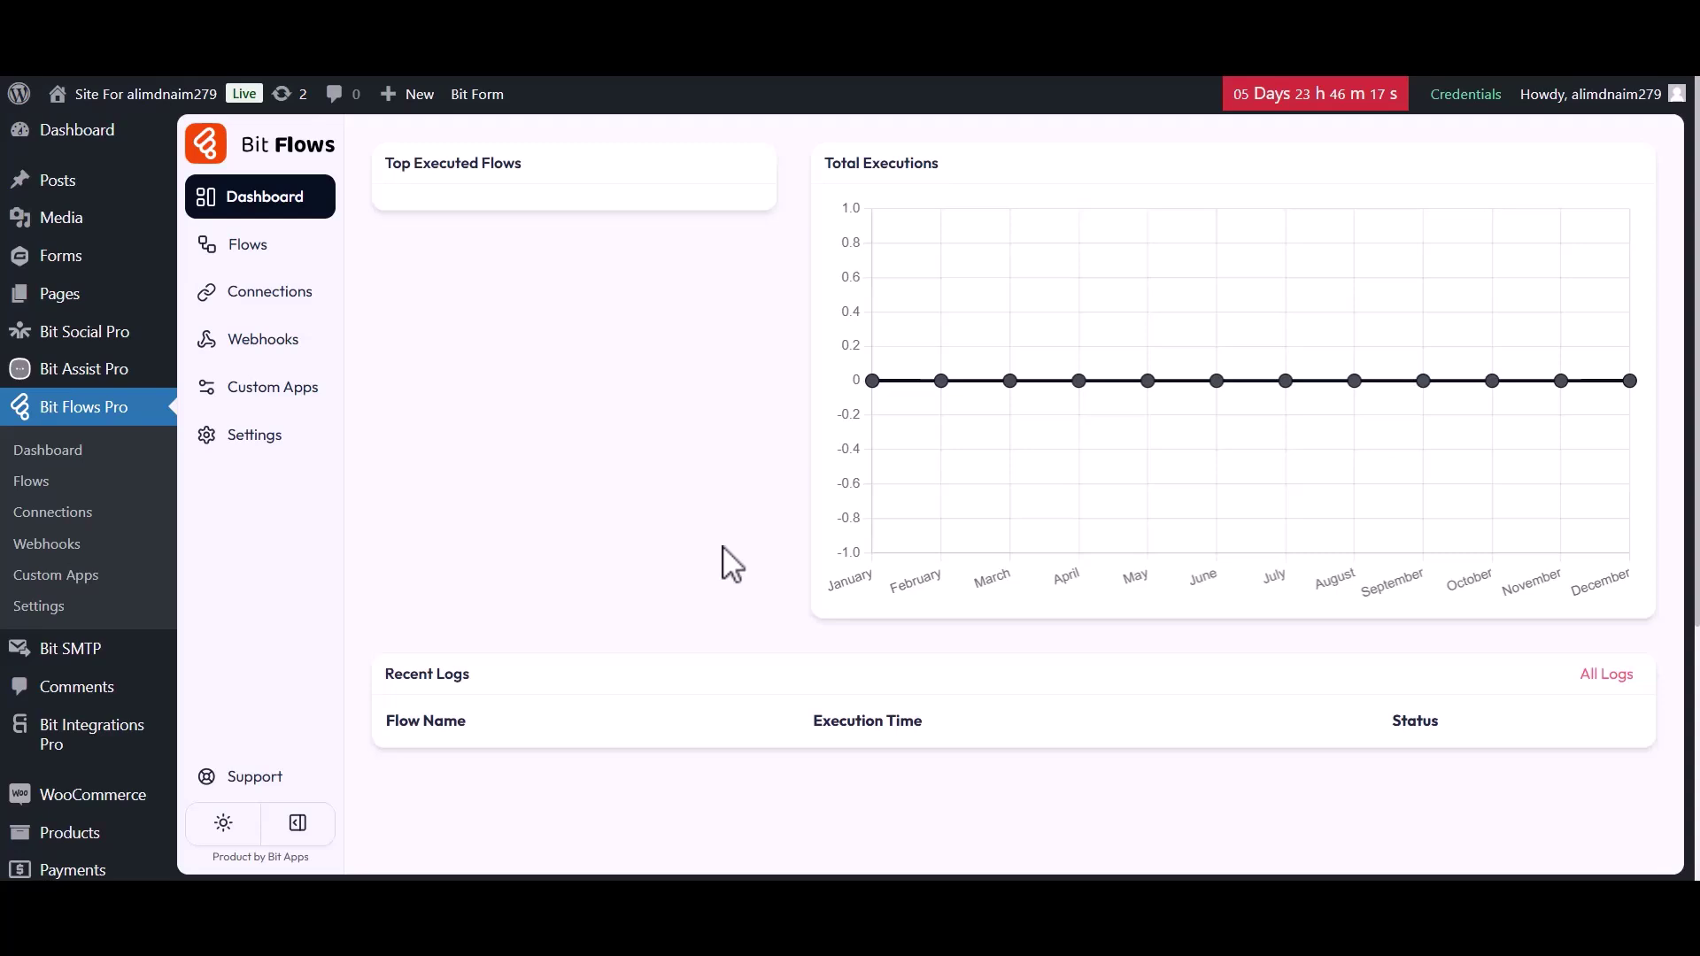
# - Create a new flow titled "Flow 1" in the Flows section
pyautogui.click(241, 248)
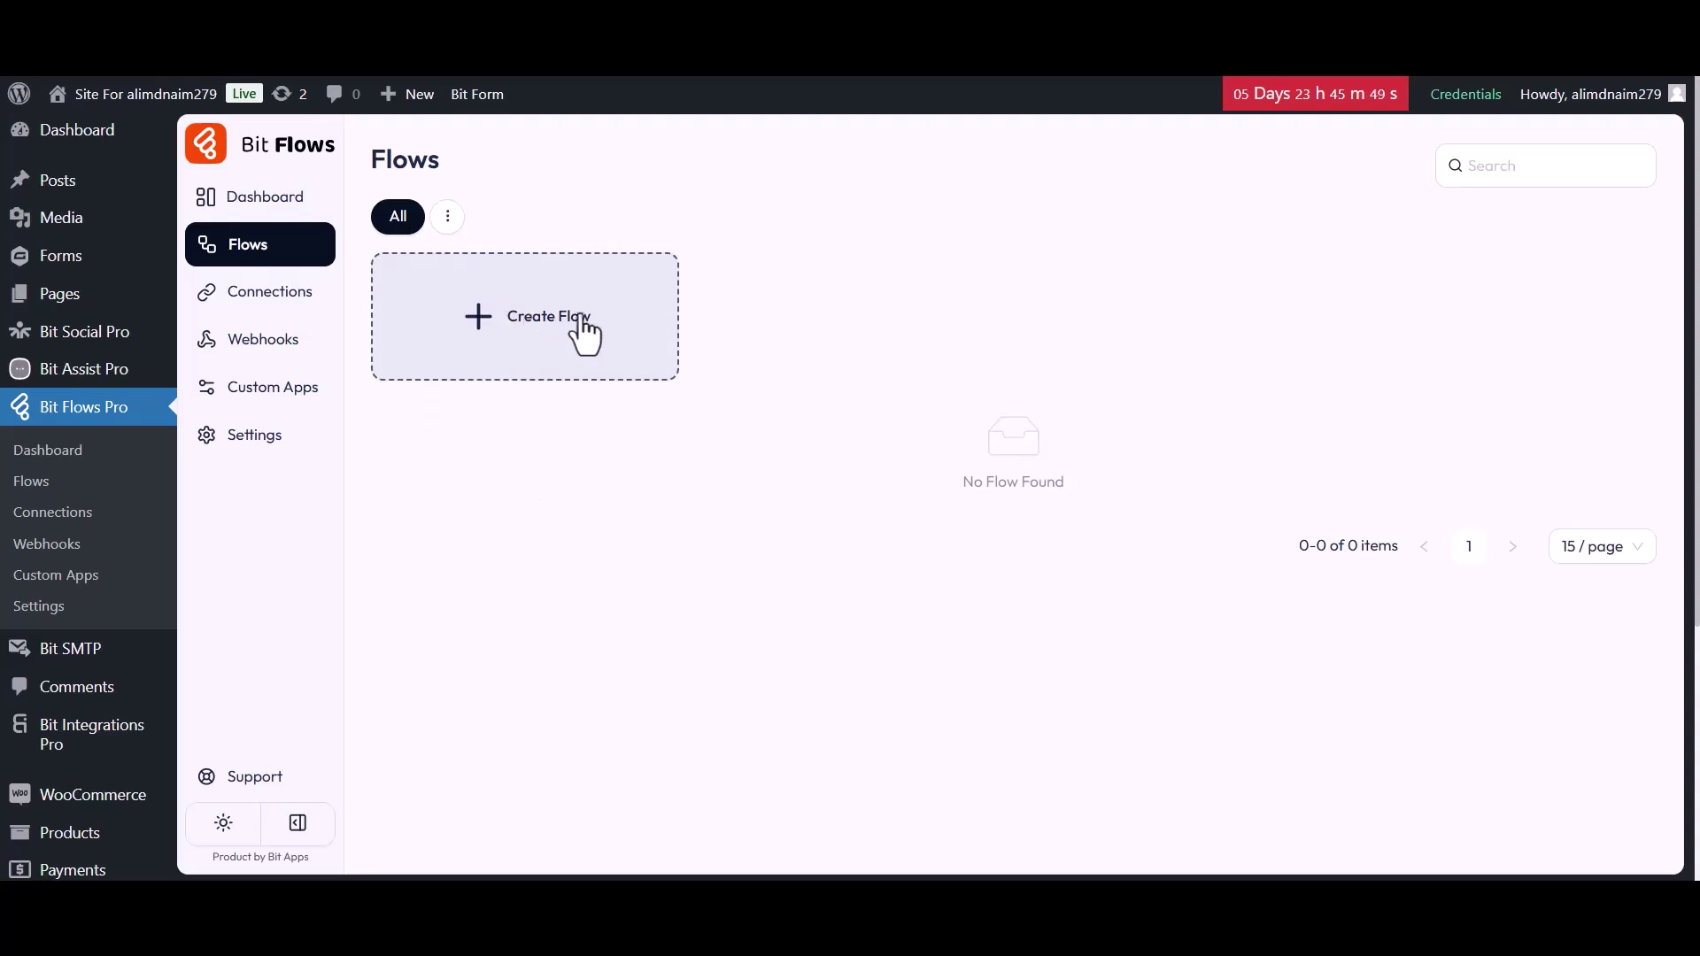
pyautogui.click(537, 317)
pyautogui.moveTo(605, 487); pyautogui.dragTo(698, 493)
pyautogui.press('BackSpace')
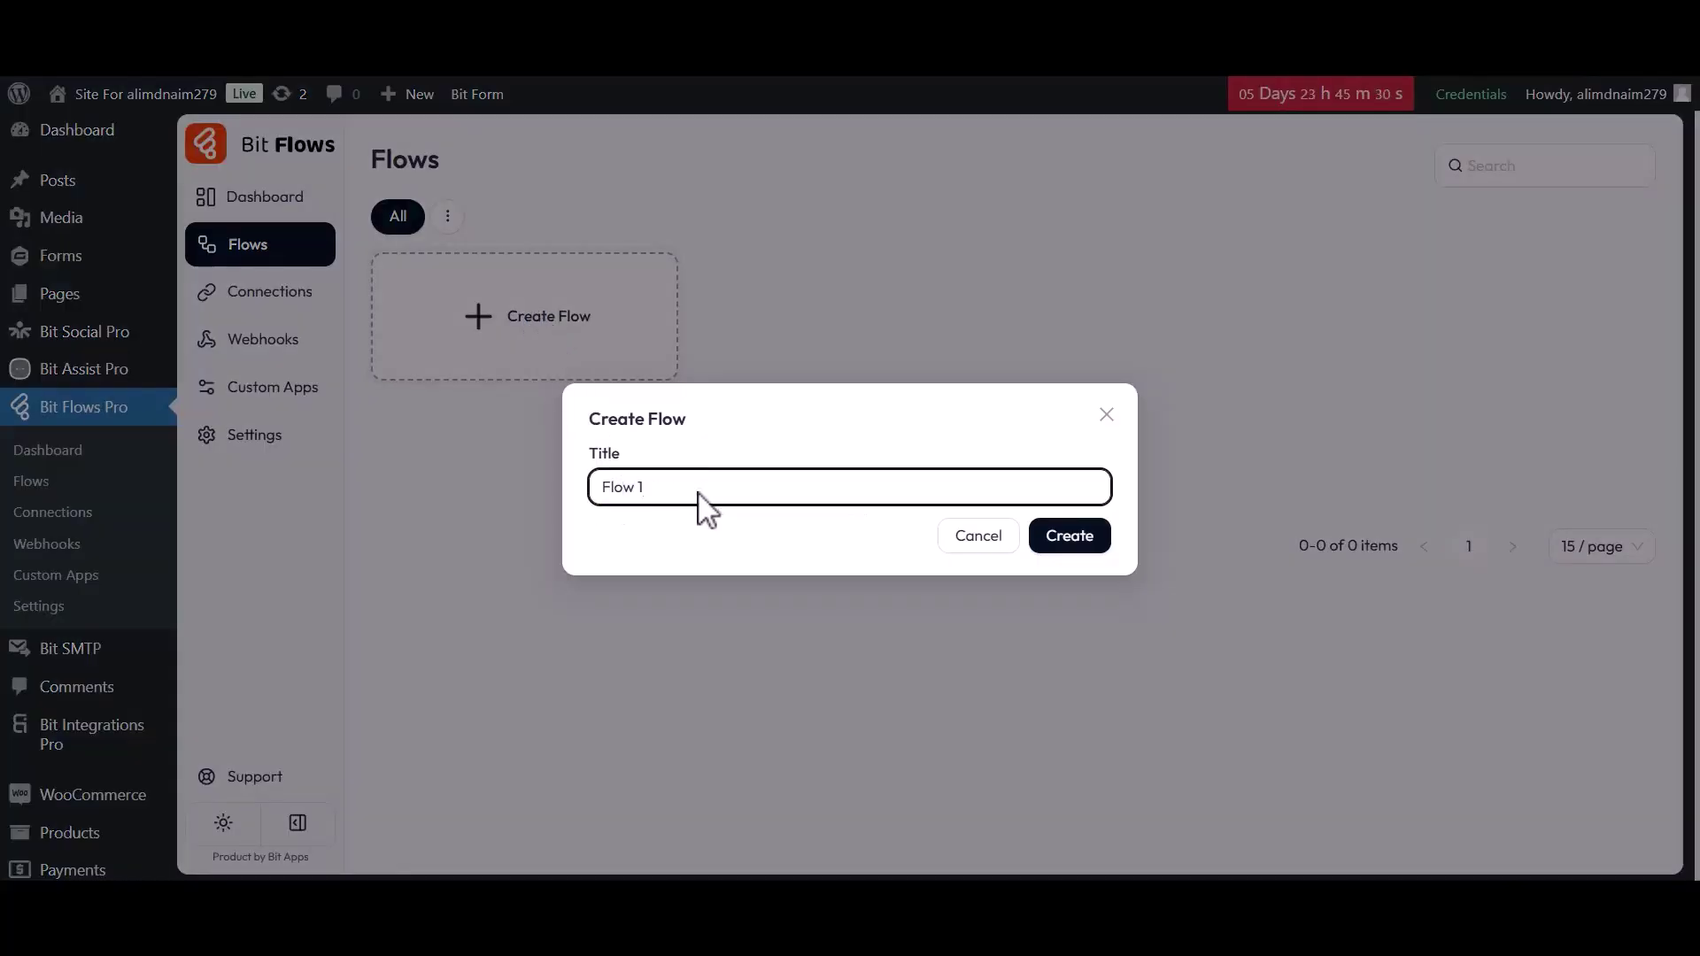
pyautogui.click(1067, 542)
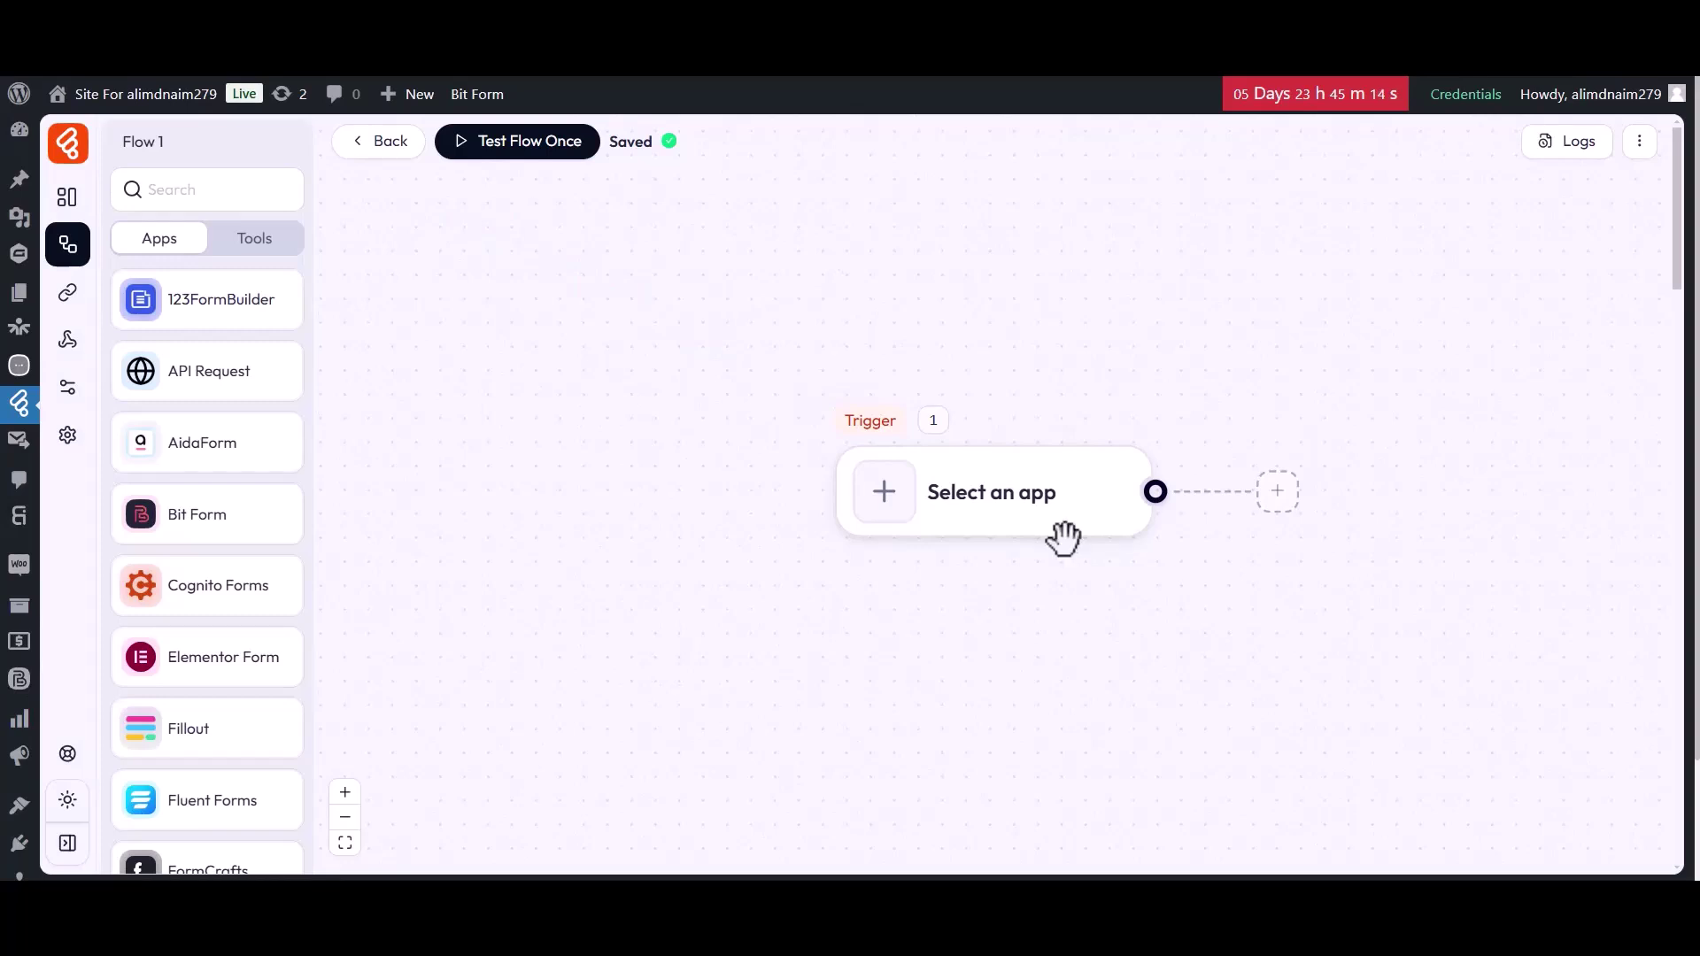
# - Set the flow's trigger to WooCommerce "On New Order Create" and start listening for its response
pyautogui.moveTo(1016, 564); pyautogui.dragTo(577, 560)
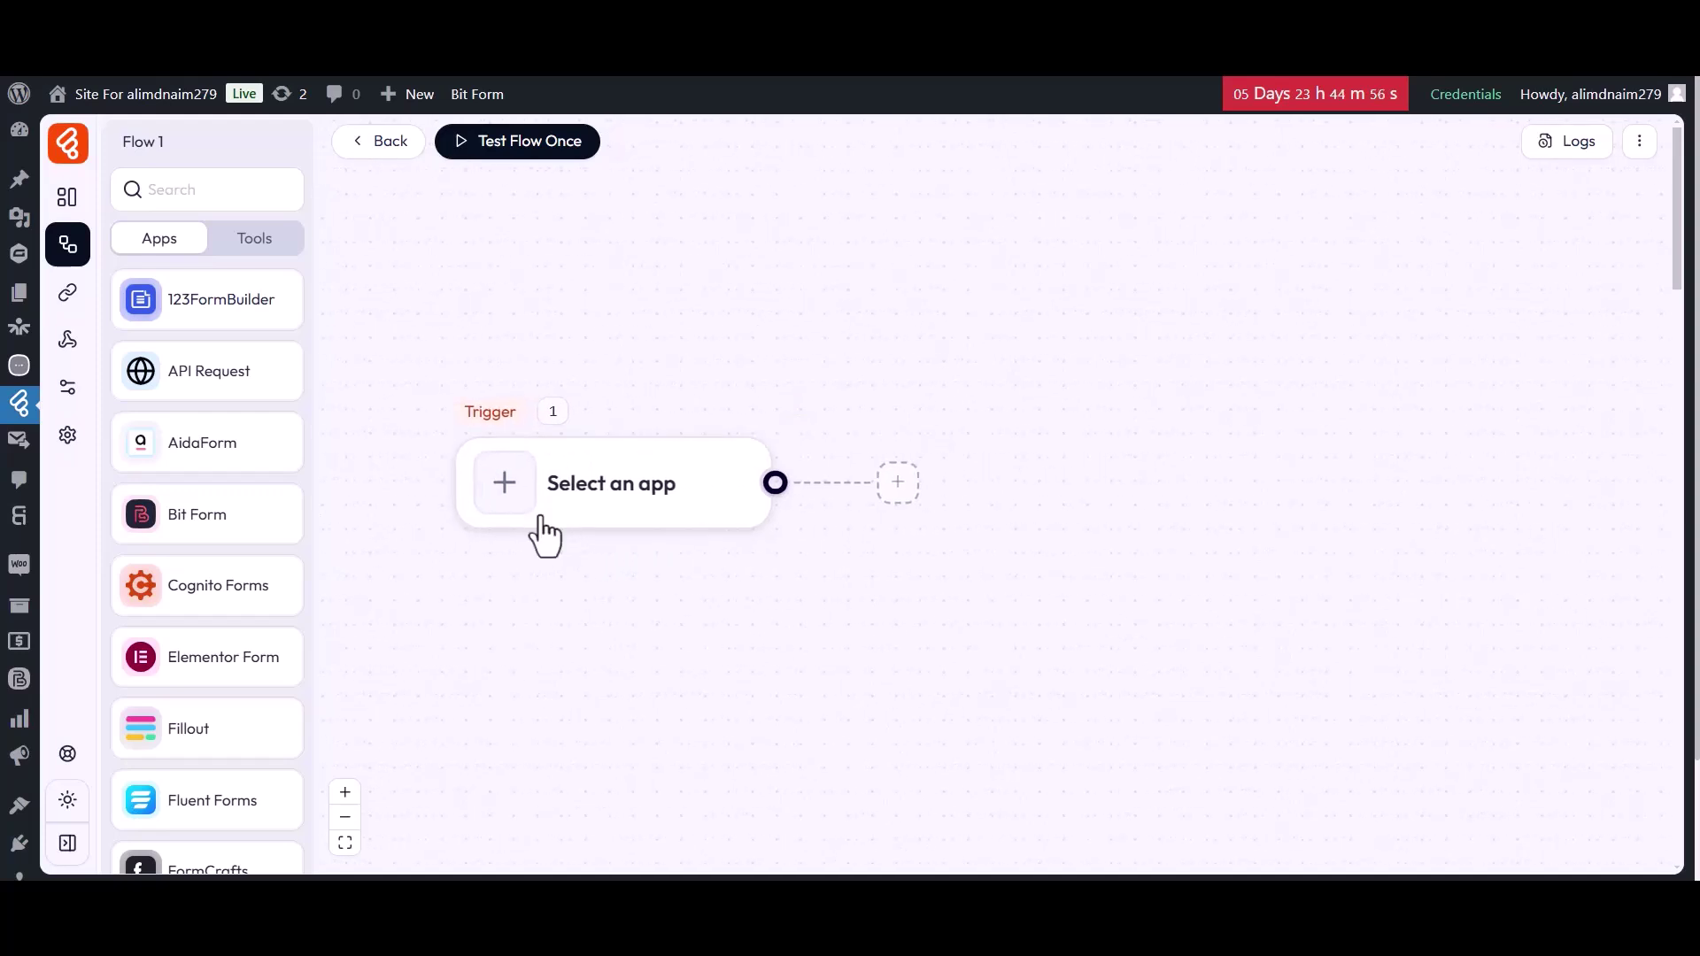
pyautogui.click(502, 489)
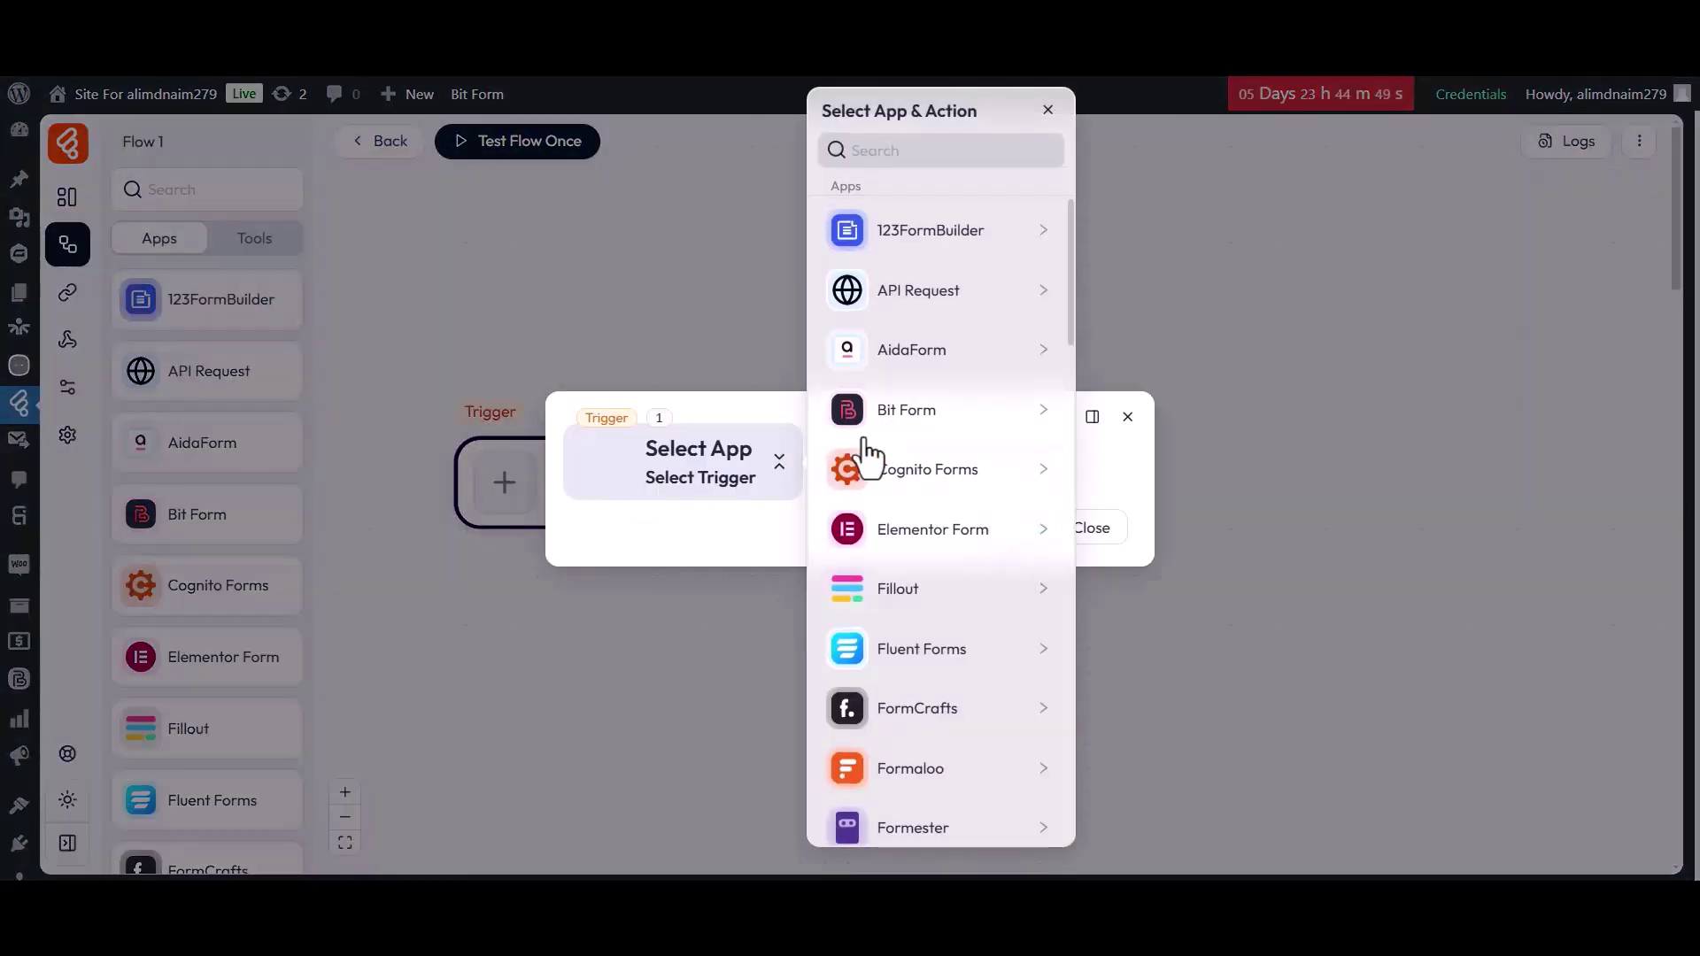
pyautogui.scroll(-15, 897, 605)
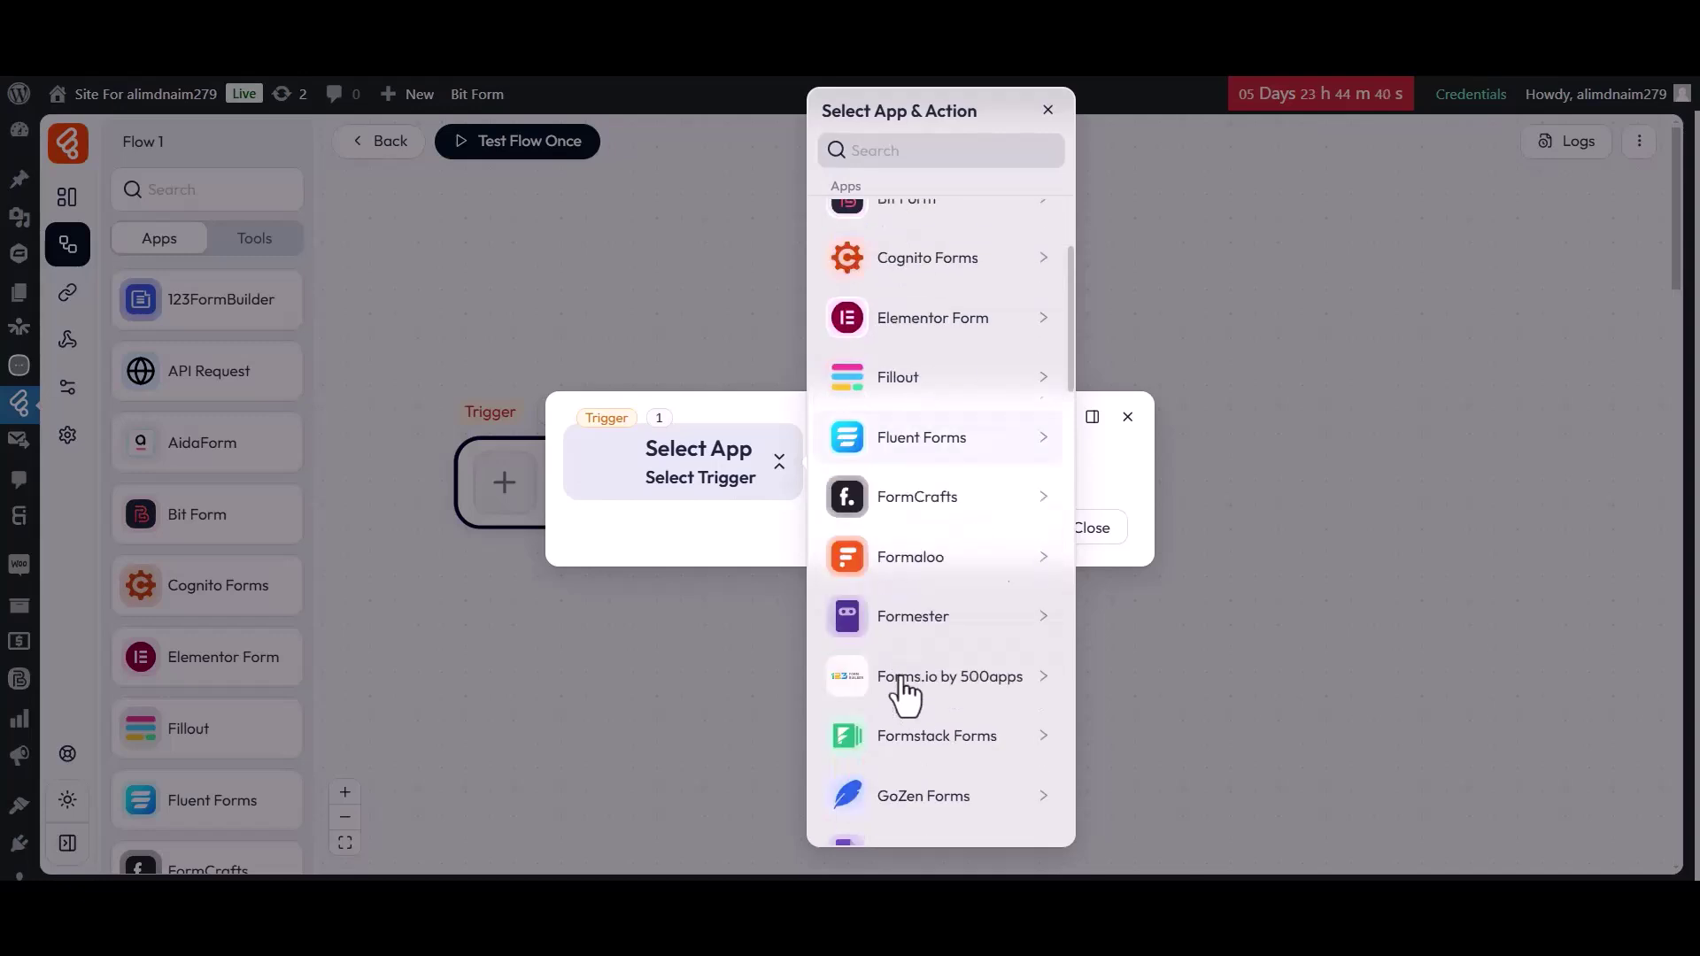
pyautogui.scroll(-7, 903, 695)
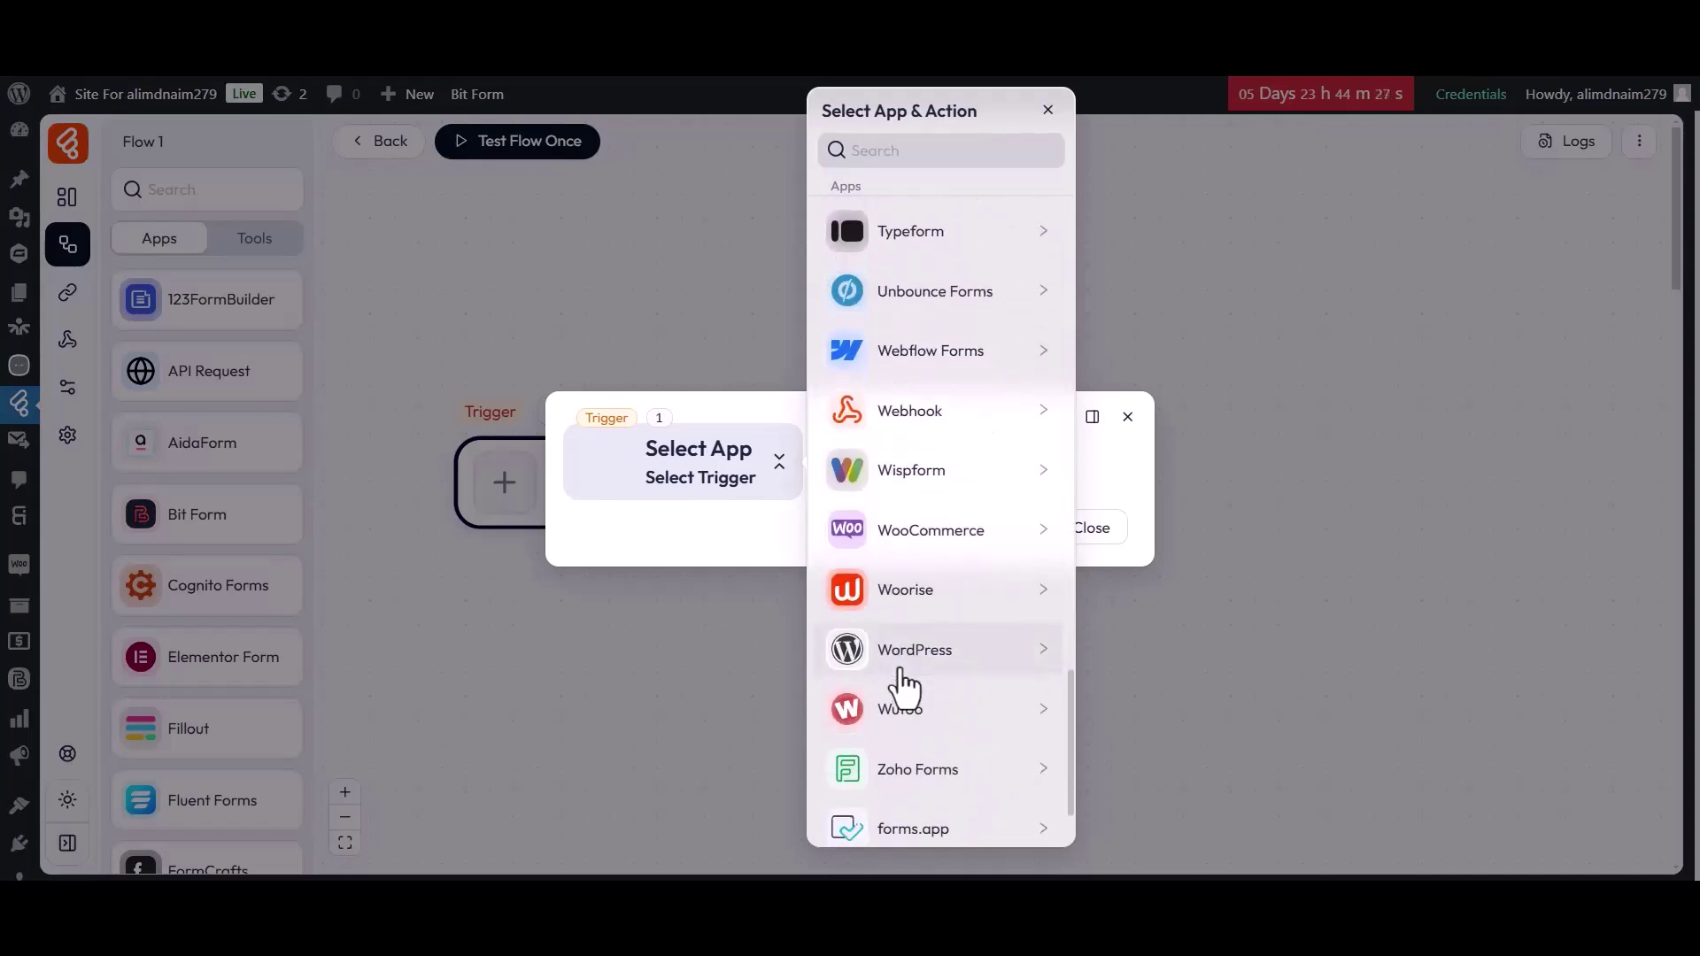
pyautogui.click(894, 533)
pyautogui.click(1123, 244)
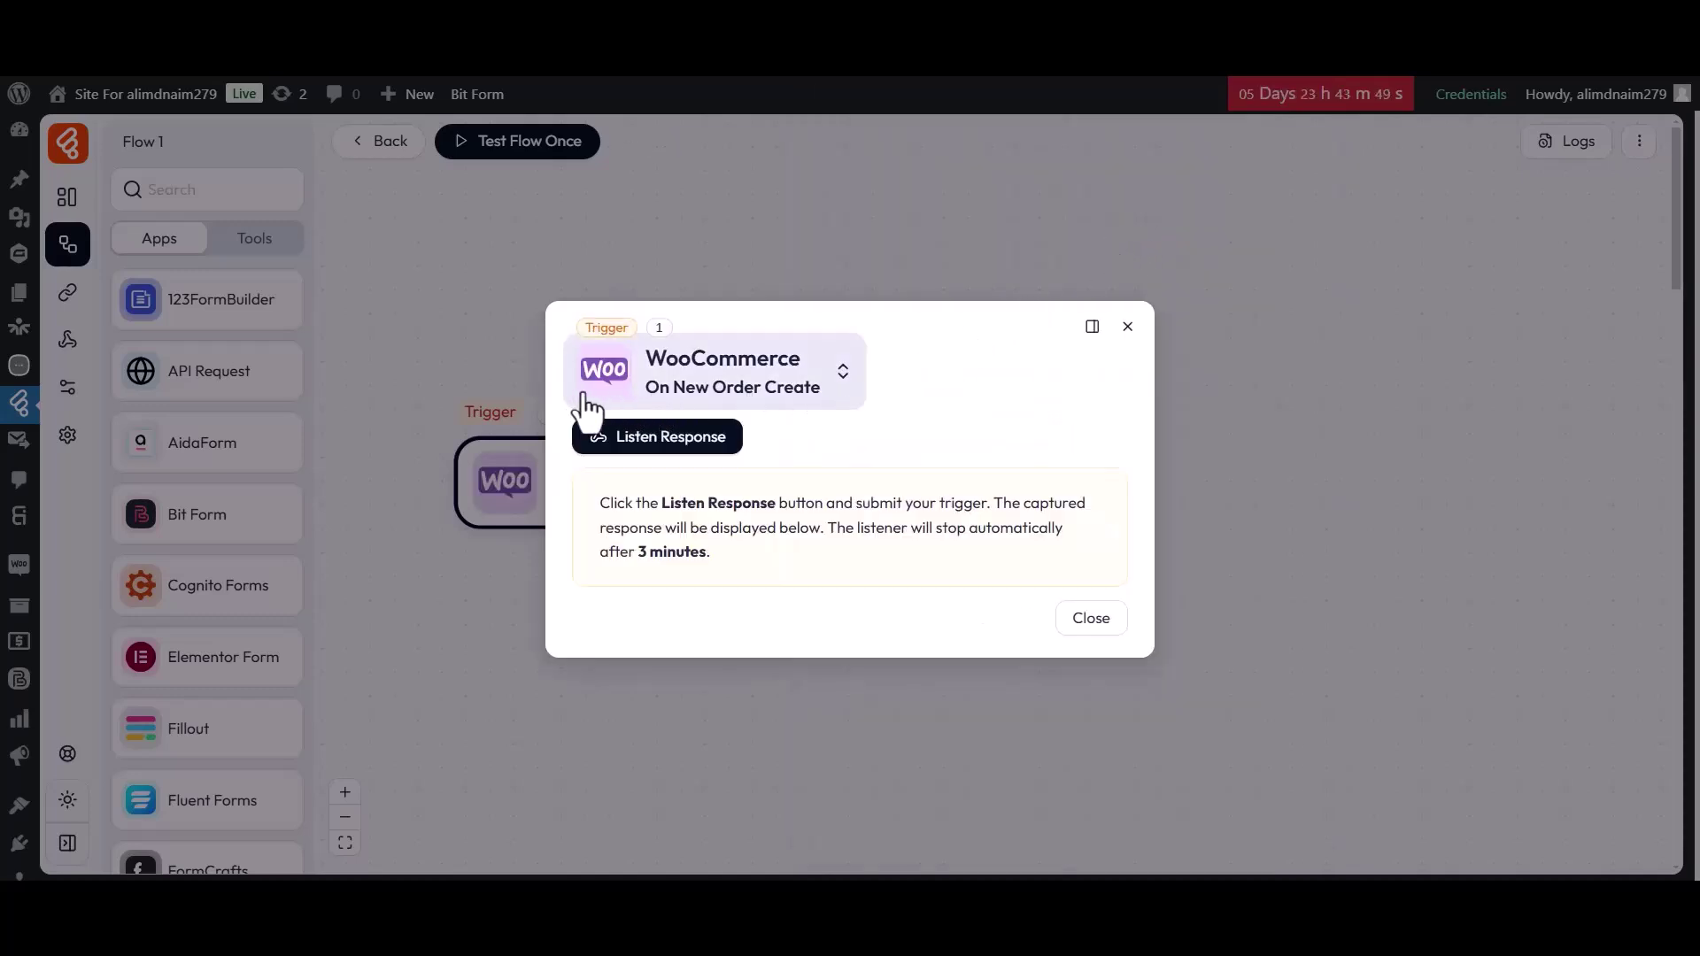
pyautogui.click(675, 447)
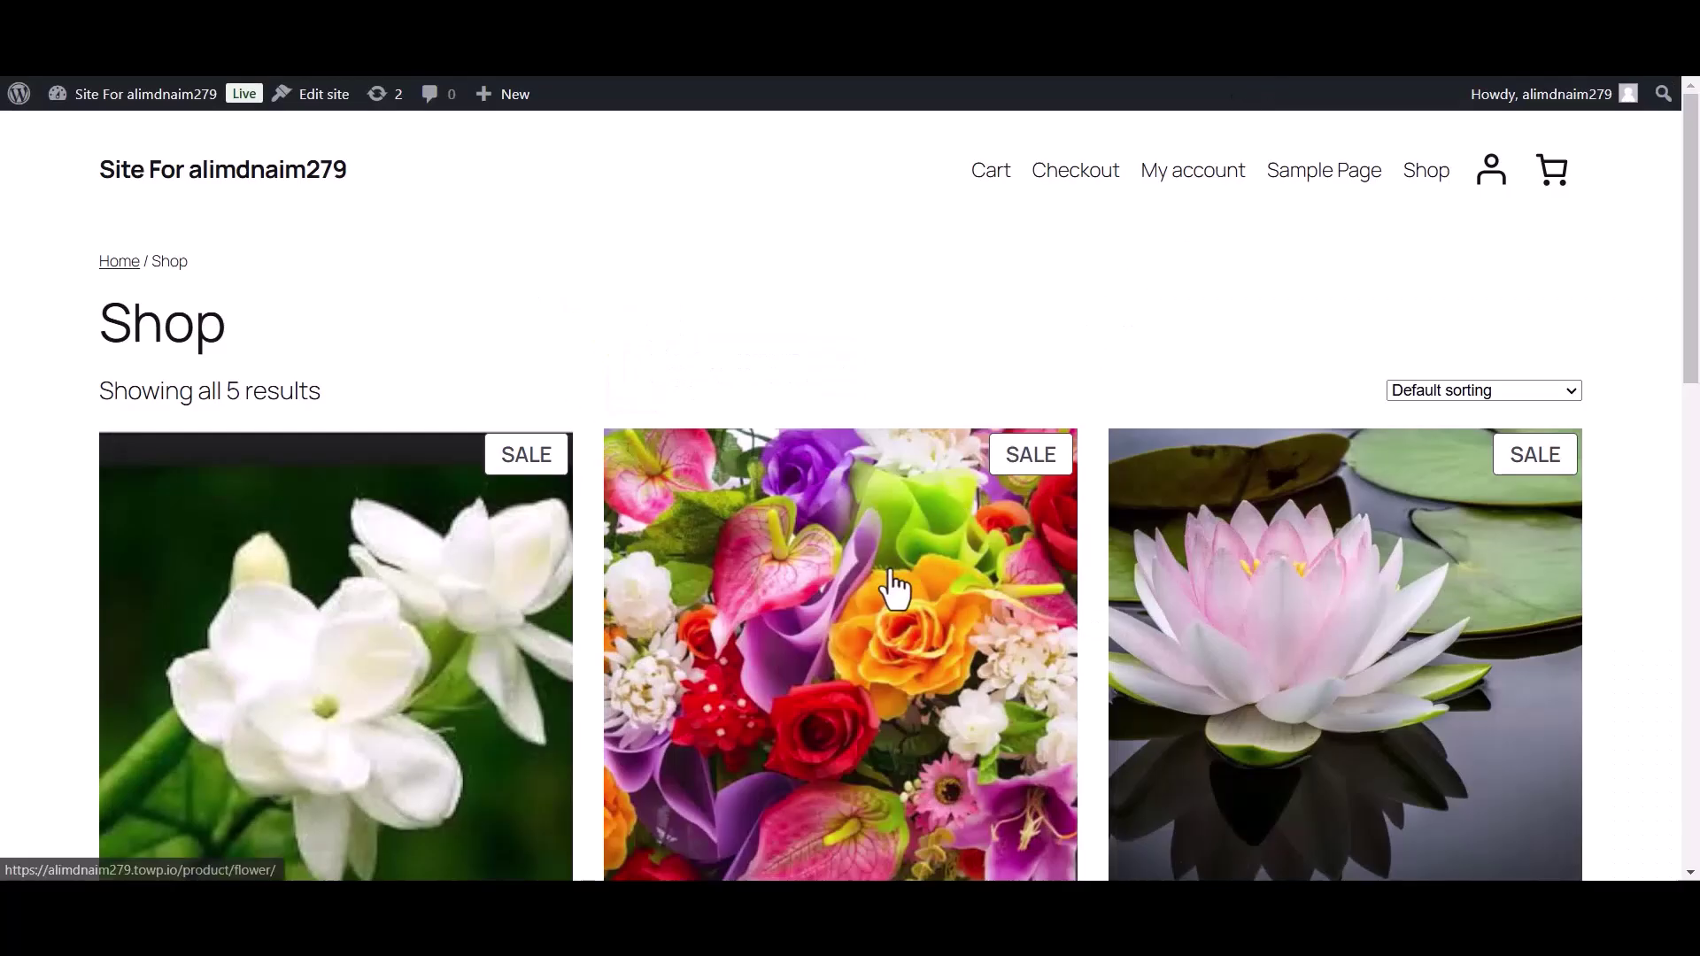
# - On the store's Shop page, add Bely flower, Flower, Lotus flower and Rose Flower to the cart
pyautogui.scroll(-10, 894, 588)
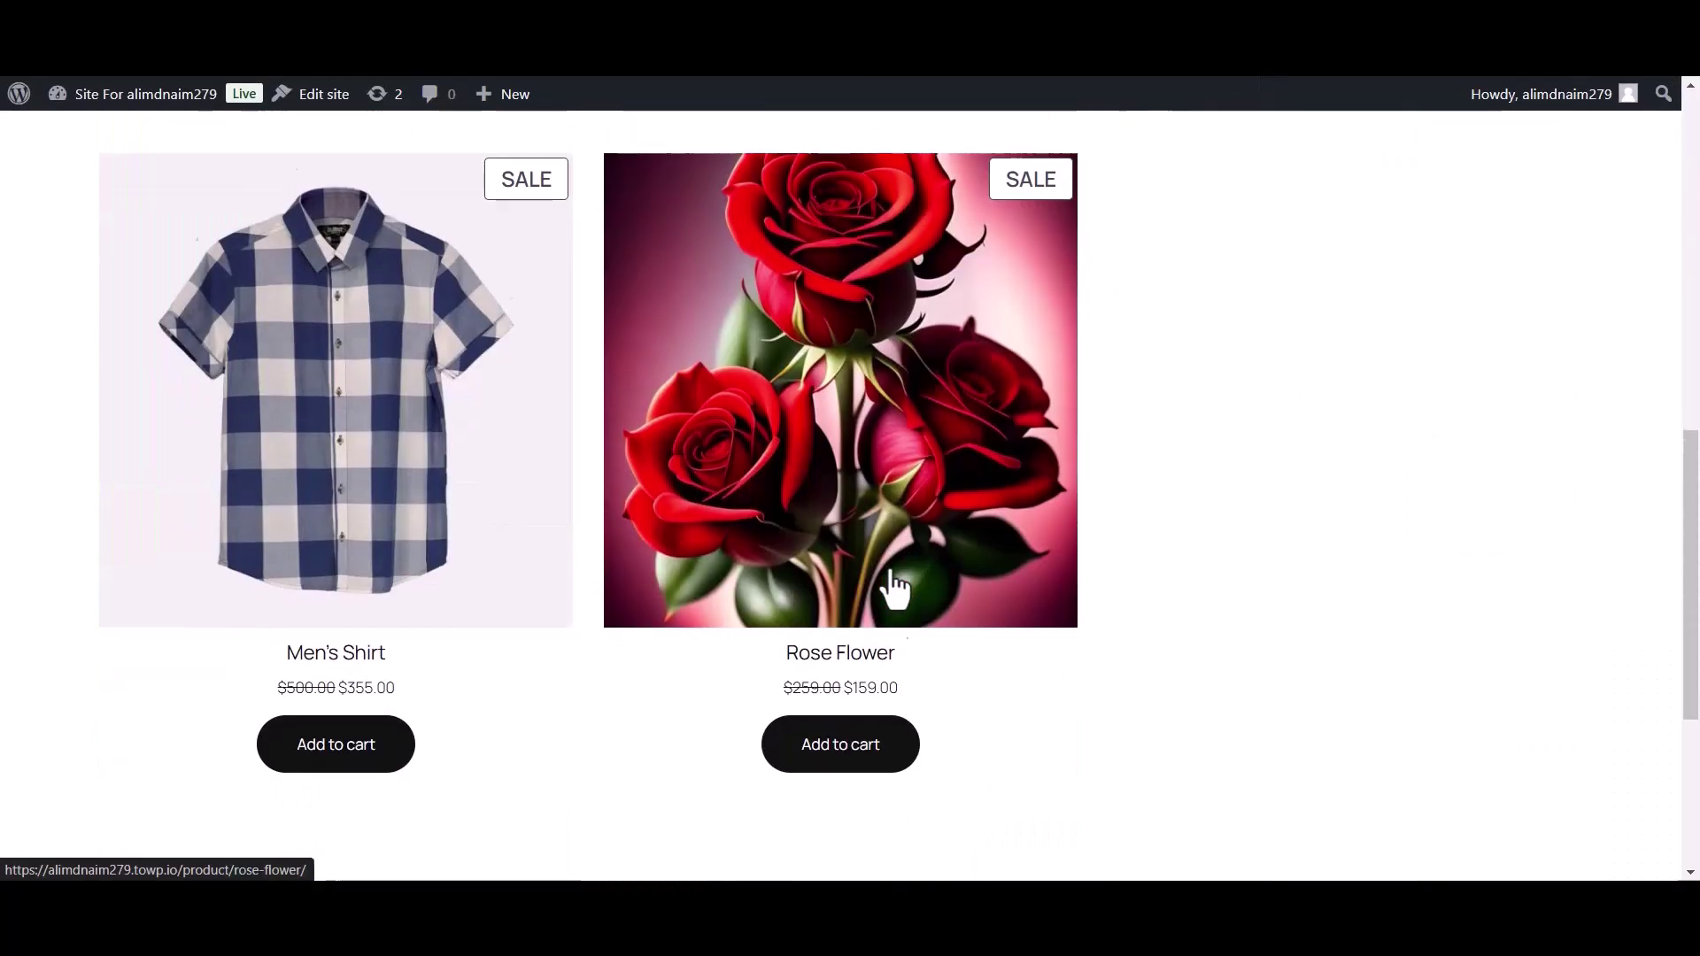
pyautogui.scroll(7, 894, 588)
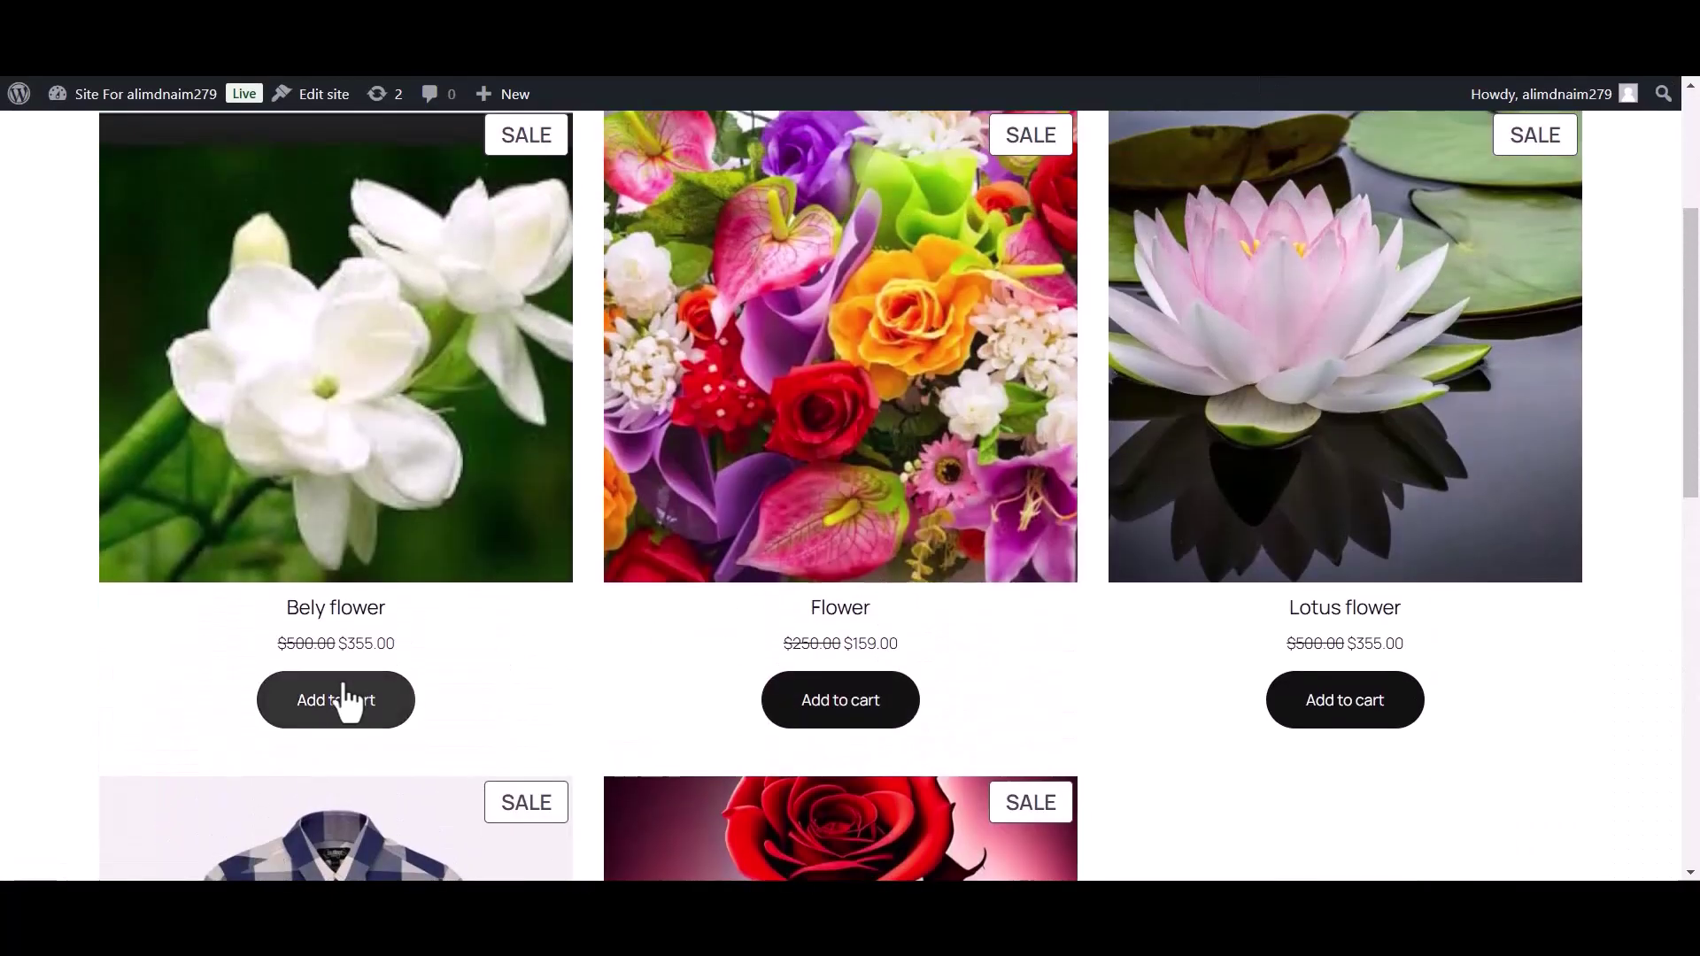
pyautogui.click(345, 700)
pyautogui.click(839, 709)
pyautogui.click(1336, 713)
pyautogui.scroll(-1, 1338, 728)
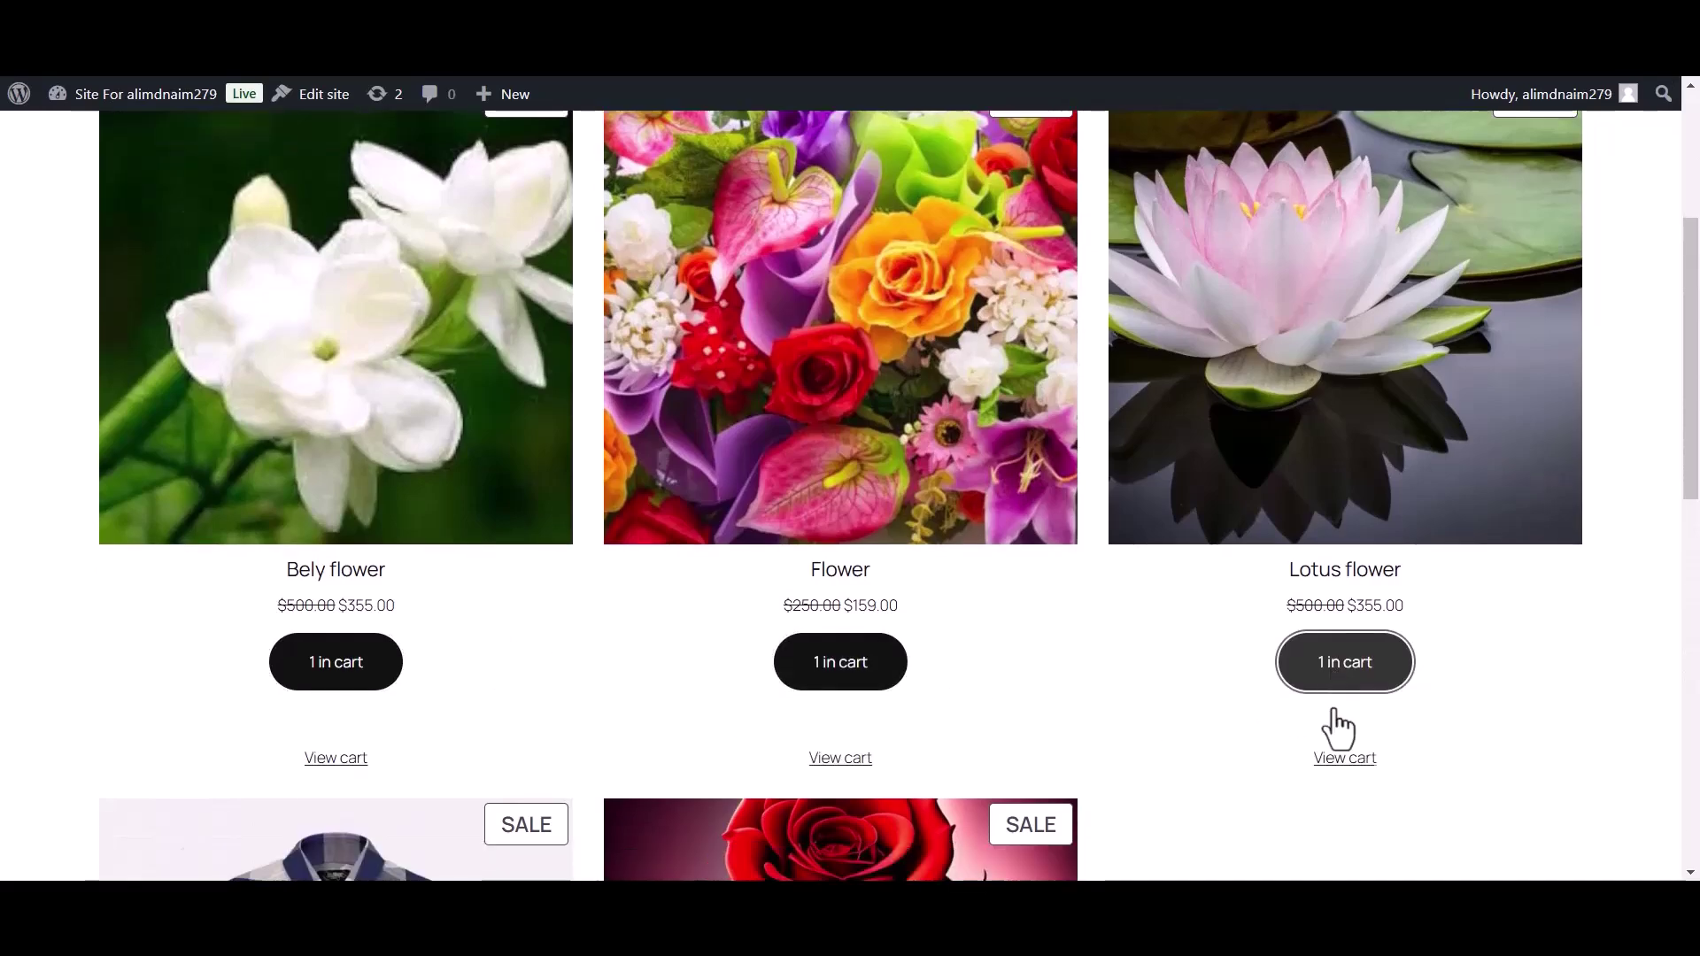
pyautogui.scroll(-5, 1339, 727)
pyautogui.click(831, 779)
pyautogui.scroll(1, 830, 779)
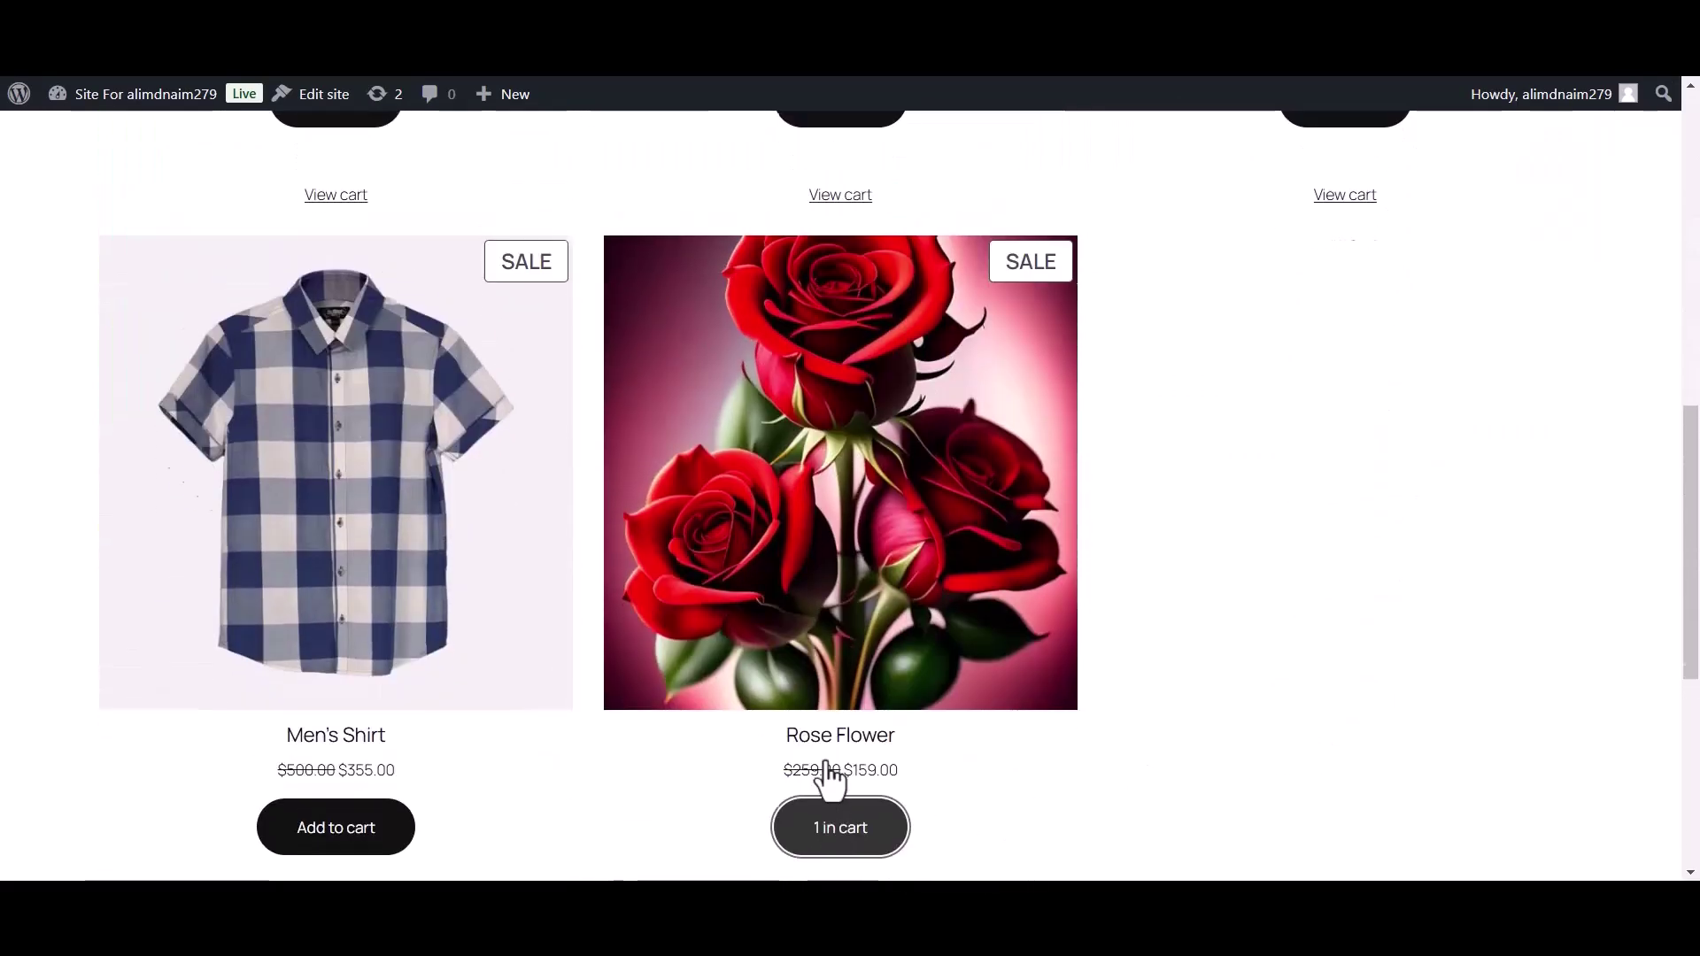
# - Check out the cart with the billing address already filled in and place the order with cash on delivery
pyautogui.scroll(10, 828, 779)
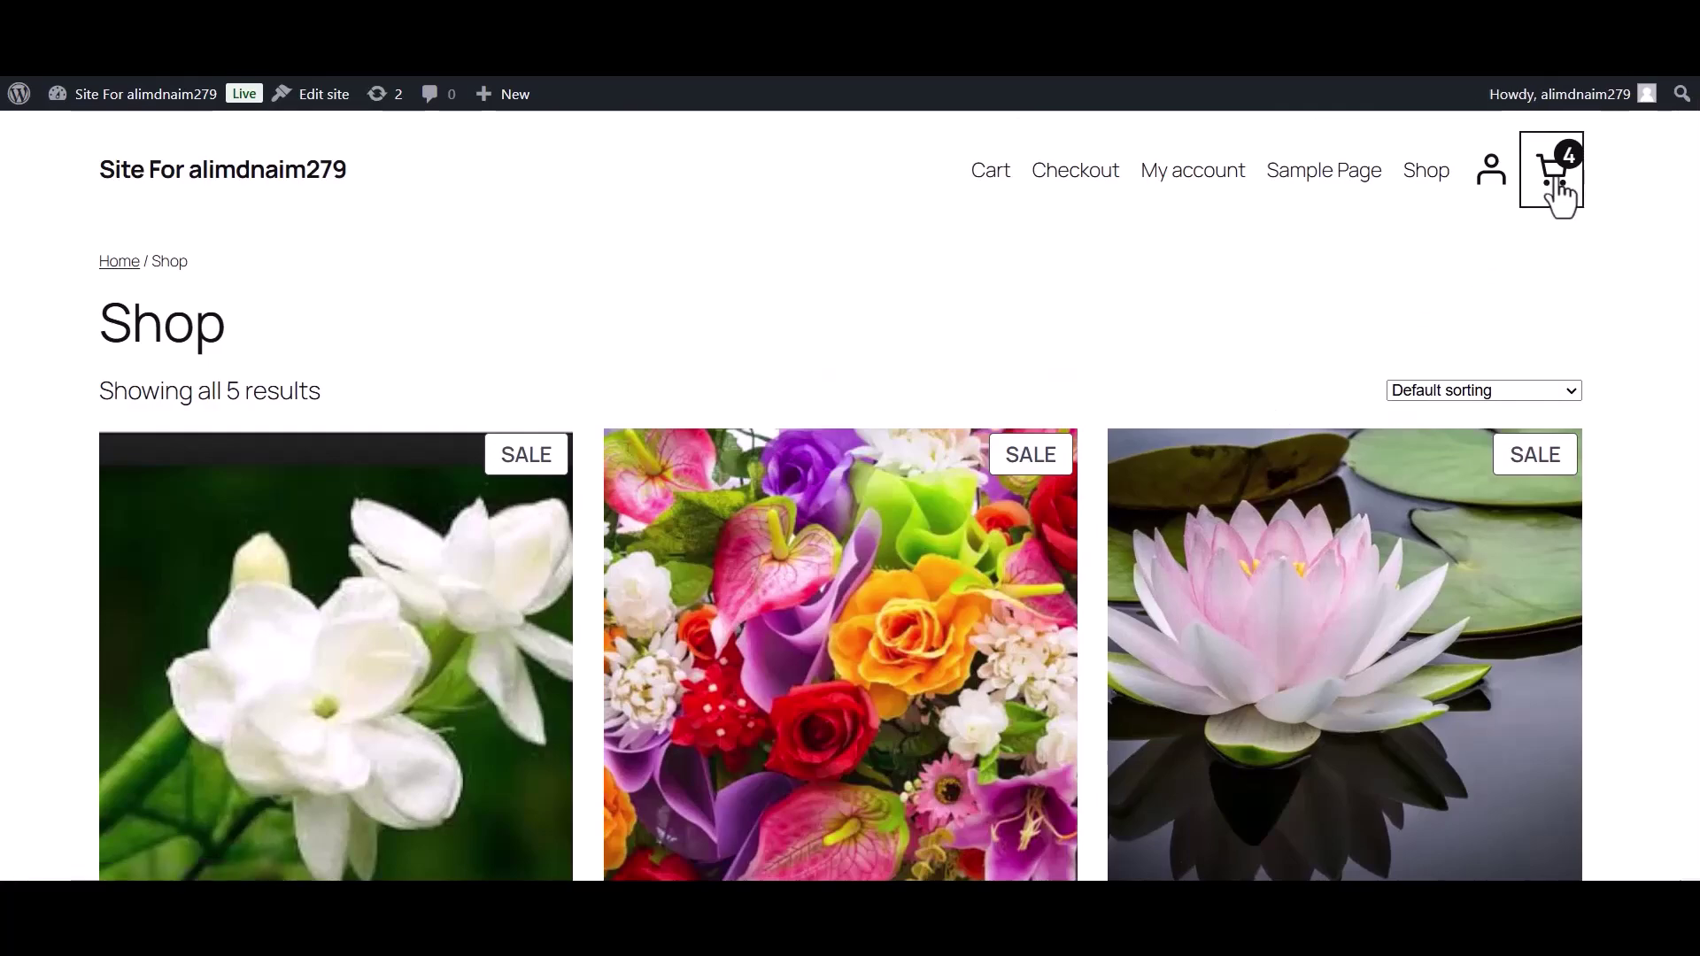
pyautogui.click(1555, 181)
pyautogui.click(1540, 807)
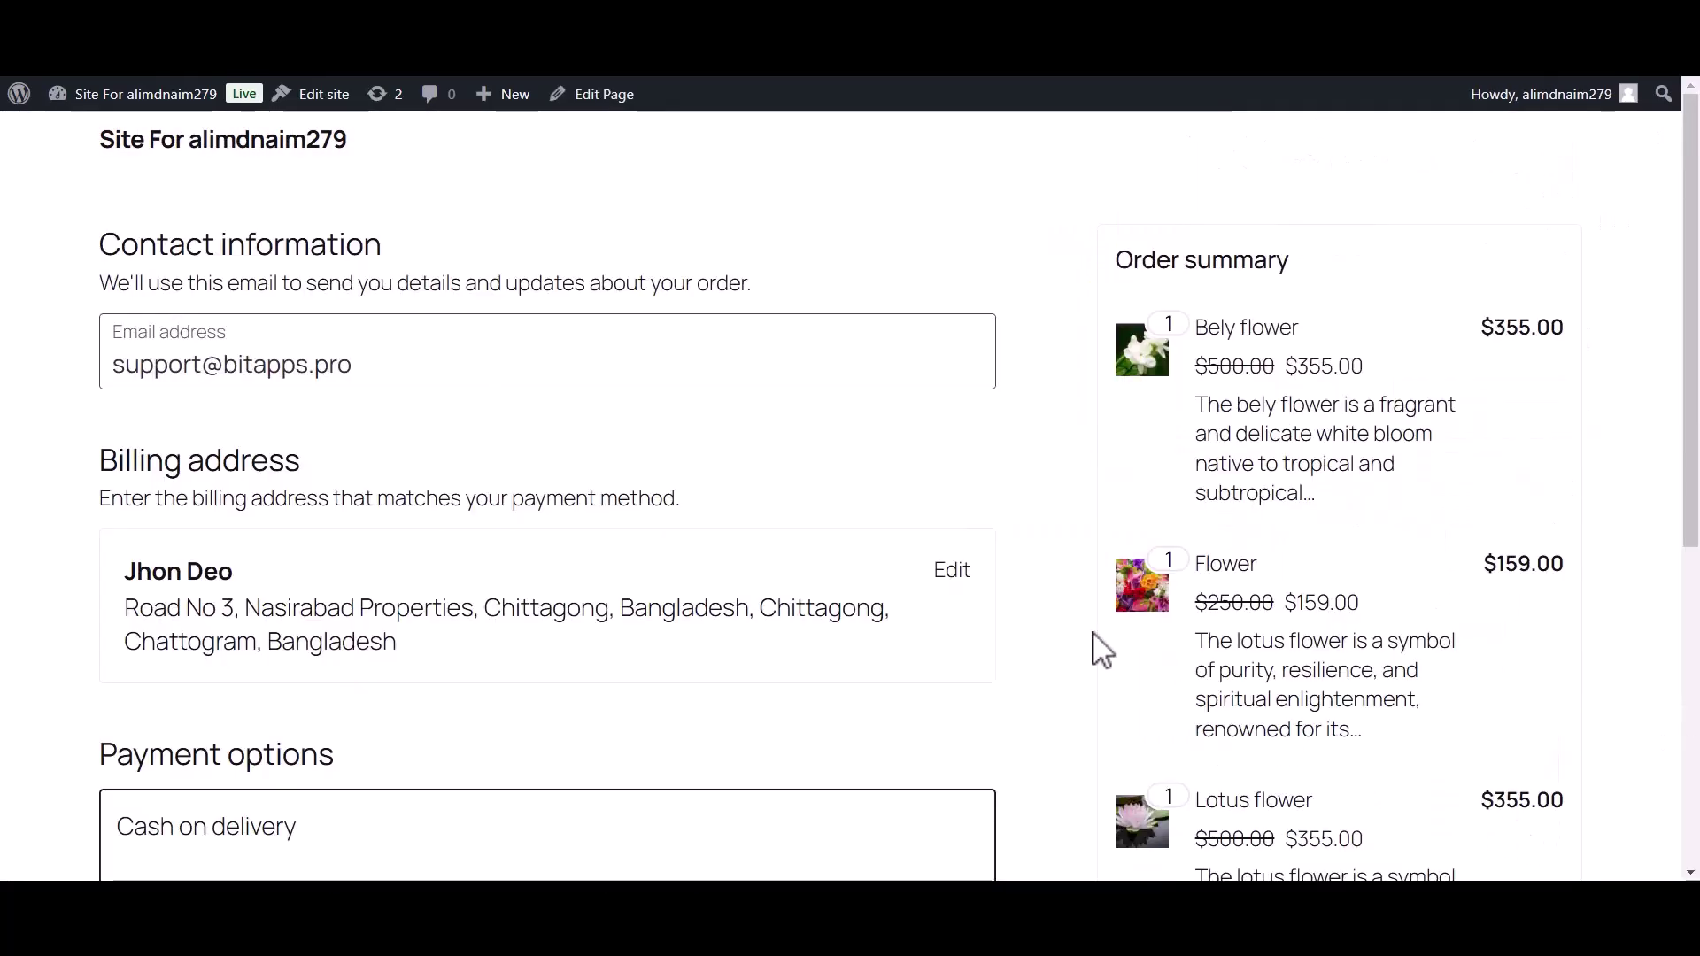
pyautogui.click(948, 566)
pyautogui.scroll(-4, 945, 586)
pyautogui.scroll(-5, 945, 586)
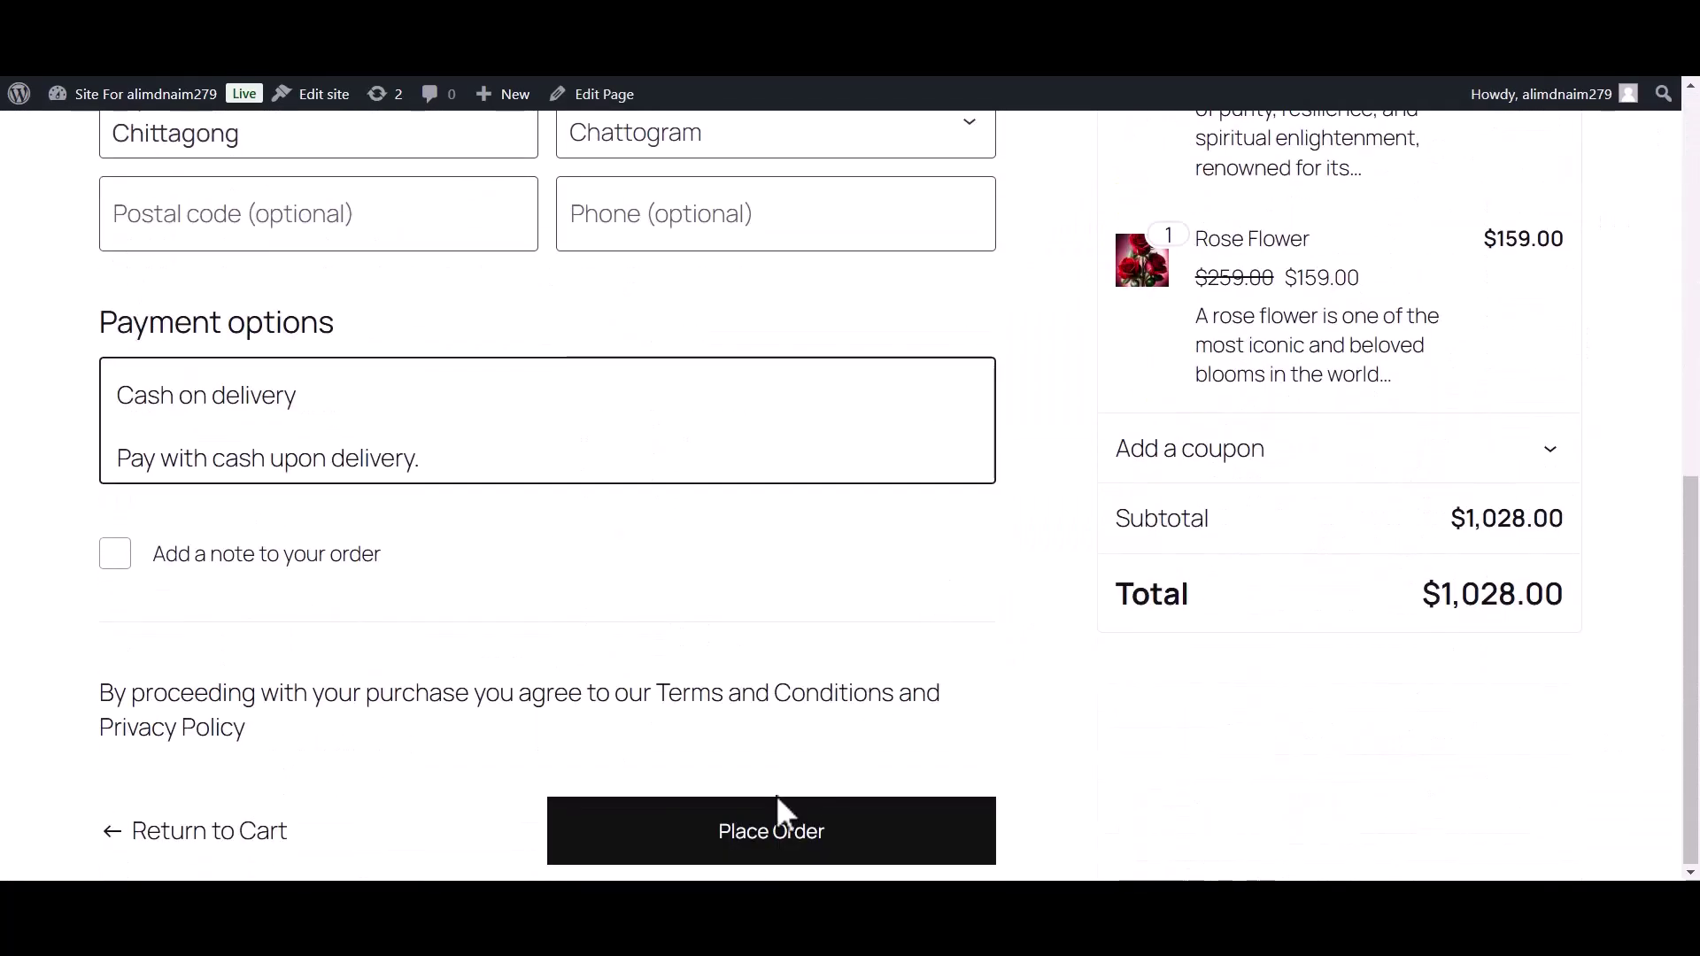
pyautogui.click(761, 837)
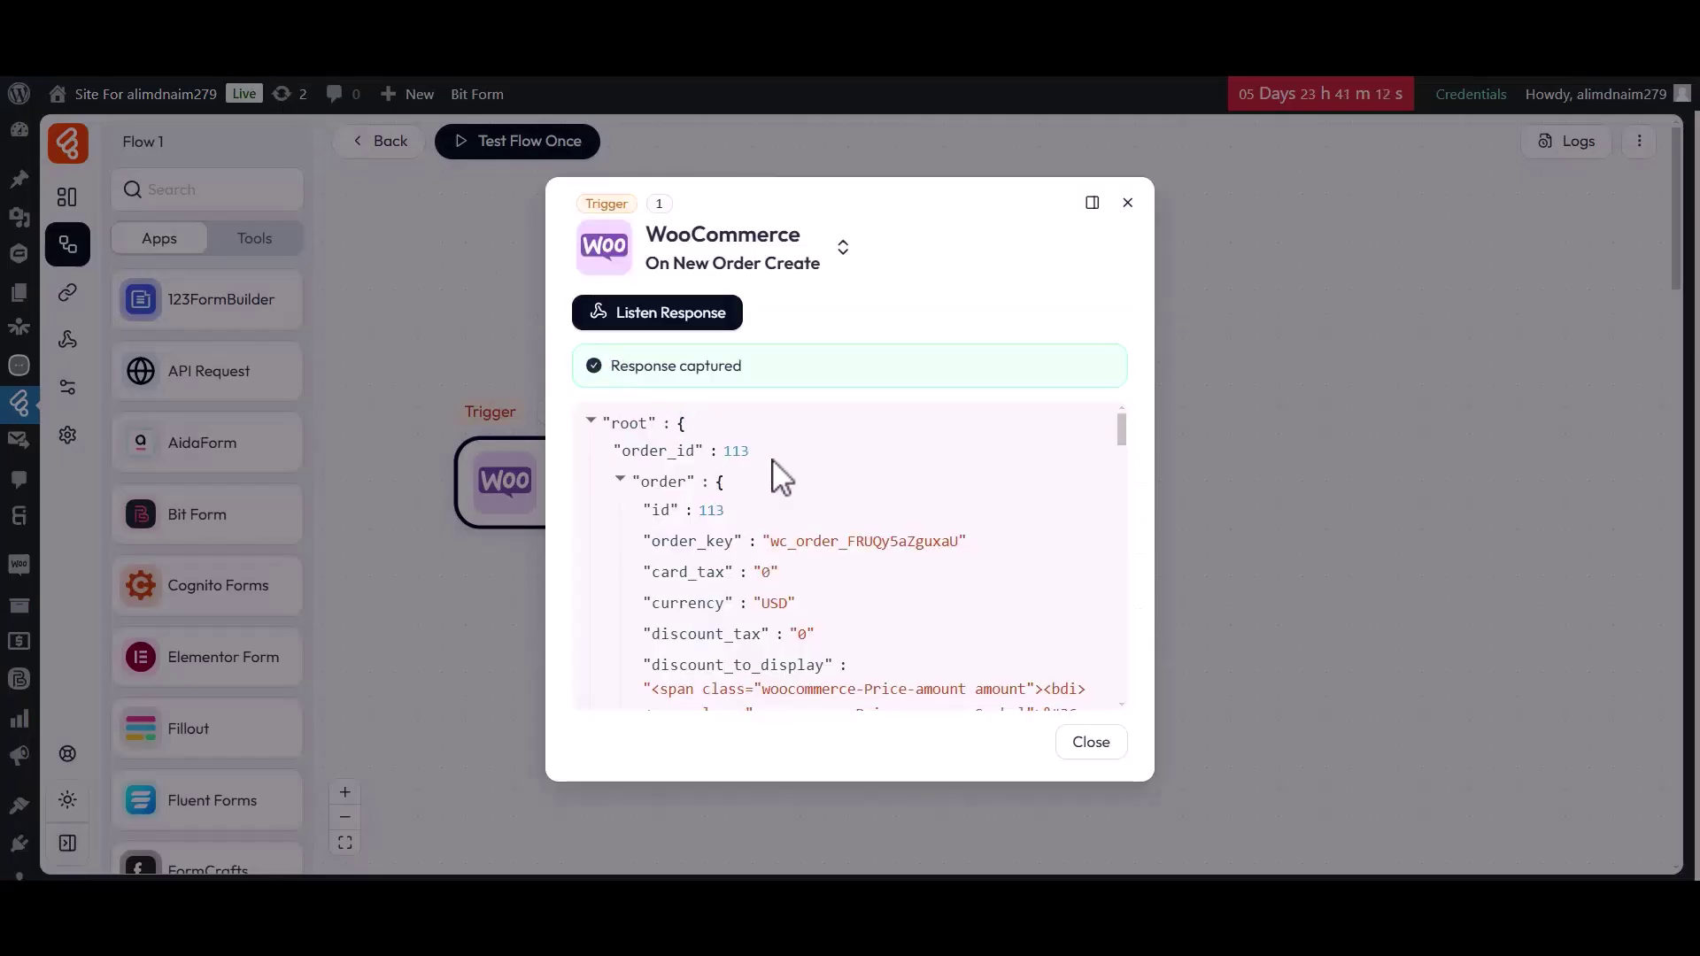
# - Review the captured order response, close the trigger settings and connect an Iterator tool after the WooCommerce trigger
pyautogui.scroll(-20, 895, 700)
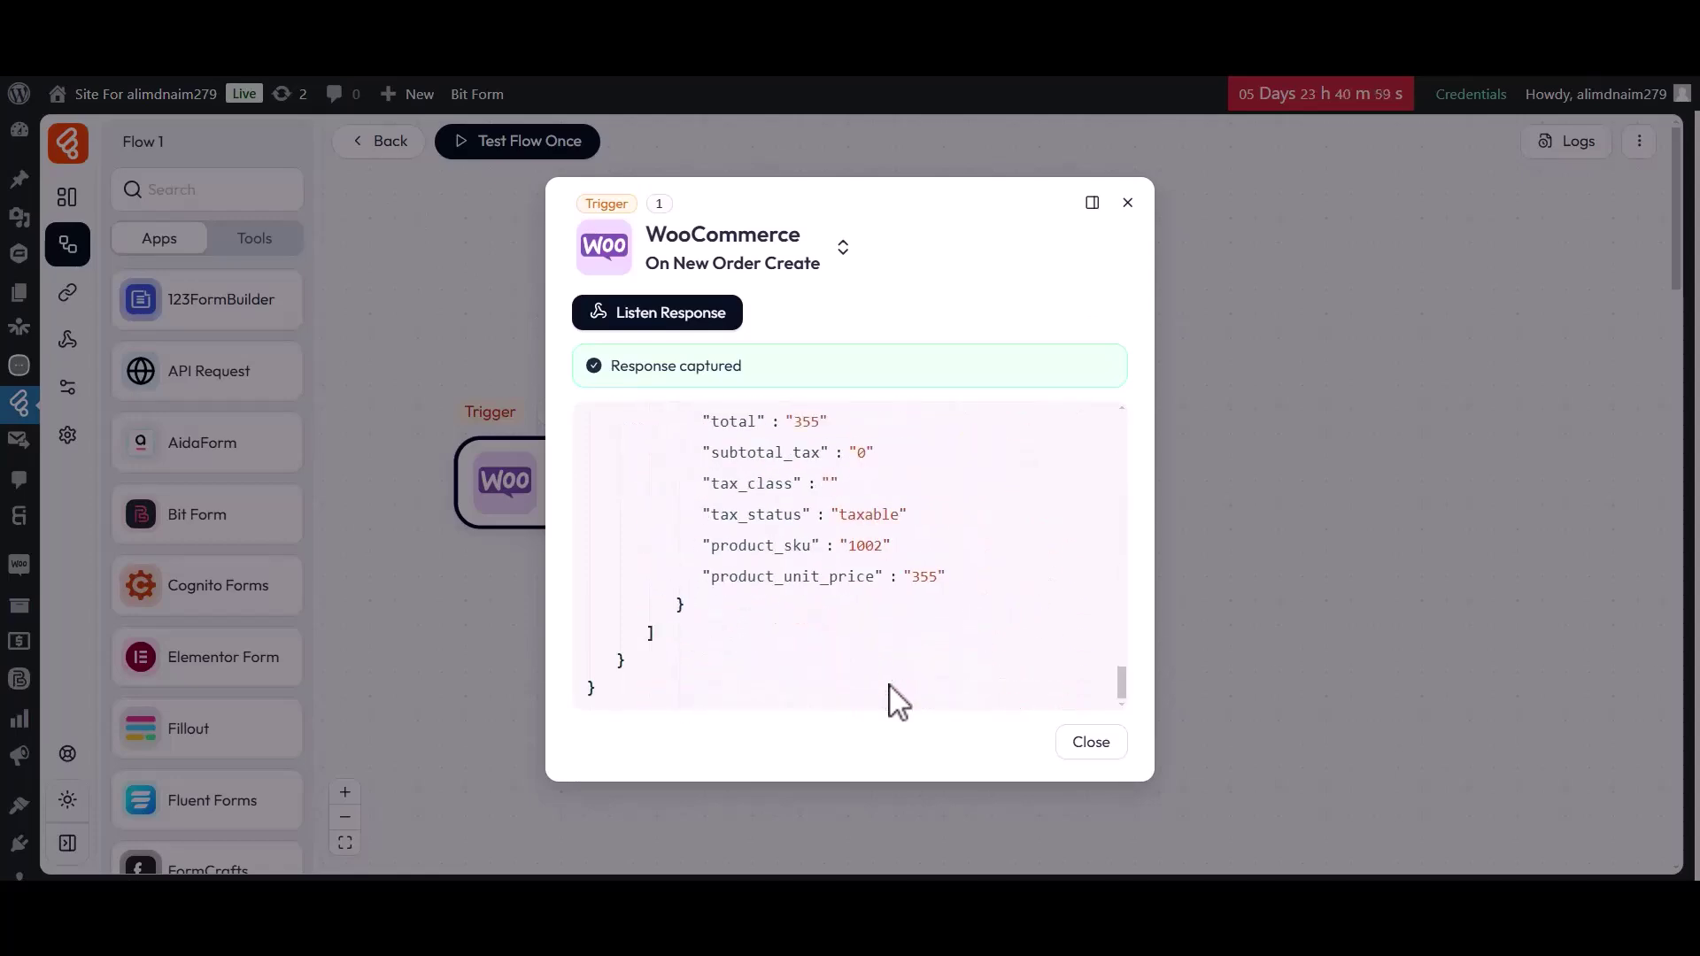
pyautogui.click(1095, 744)
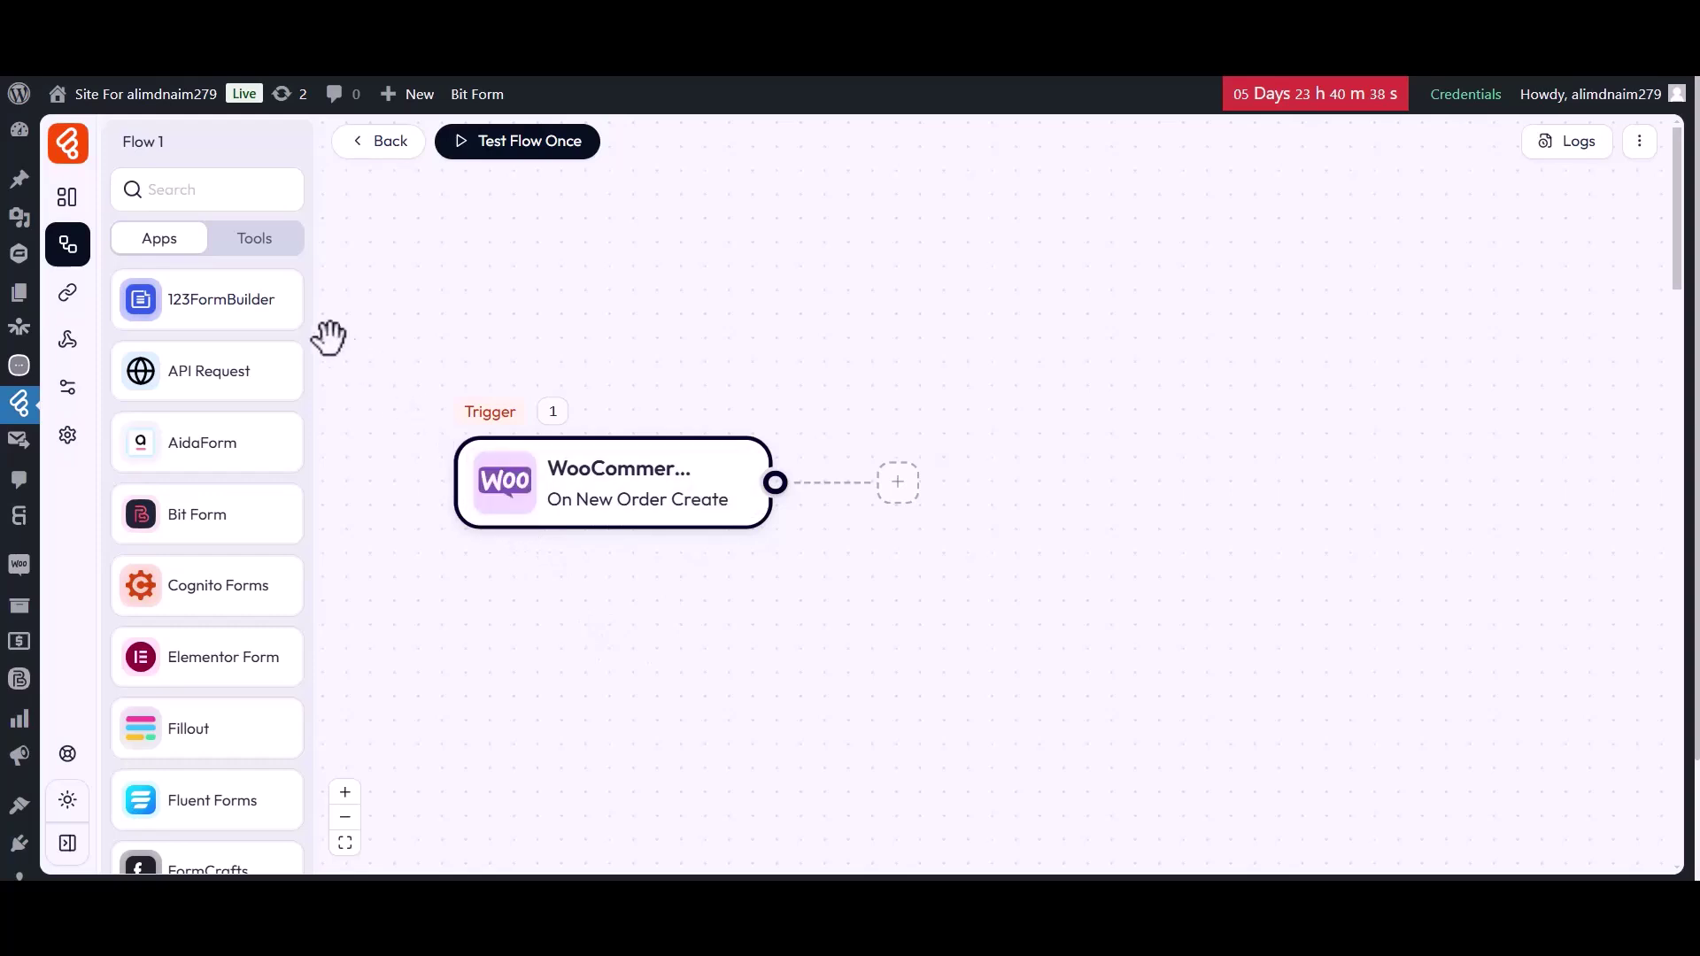
pyautogui.click(262, 247)
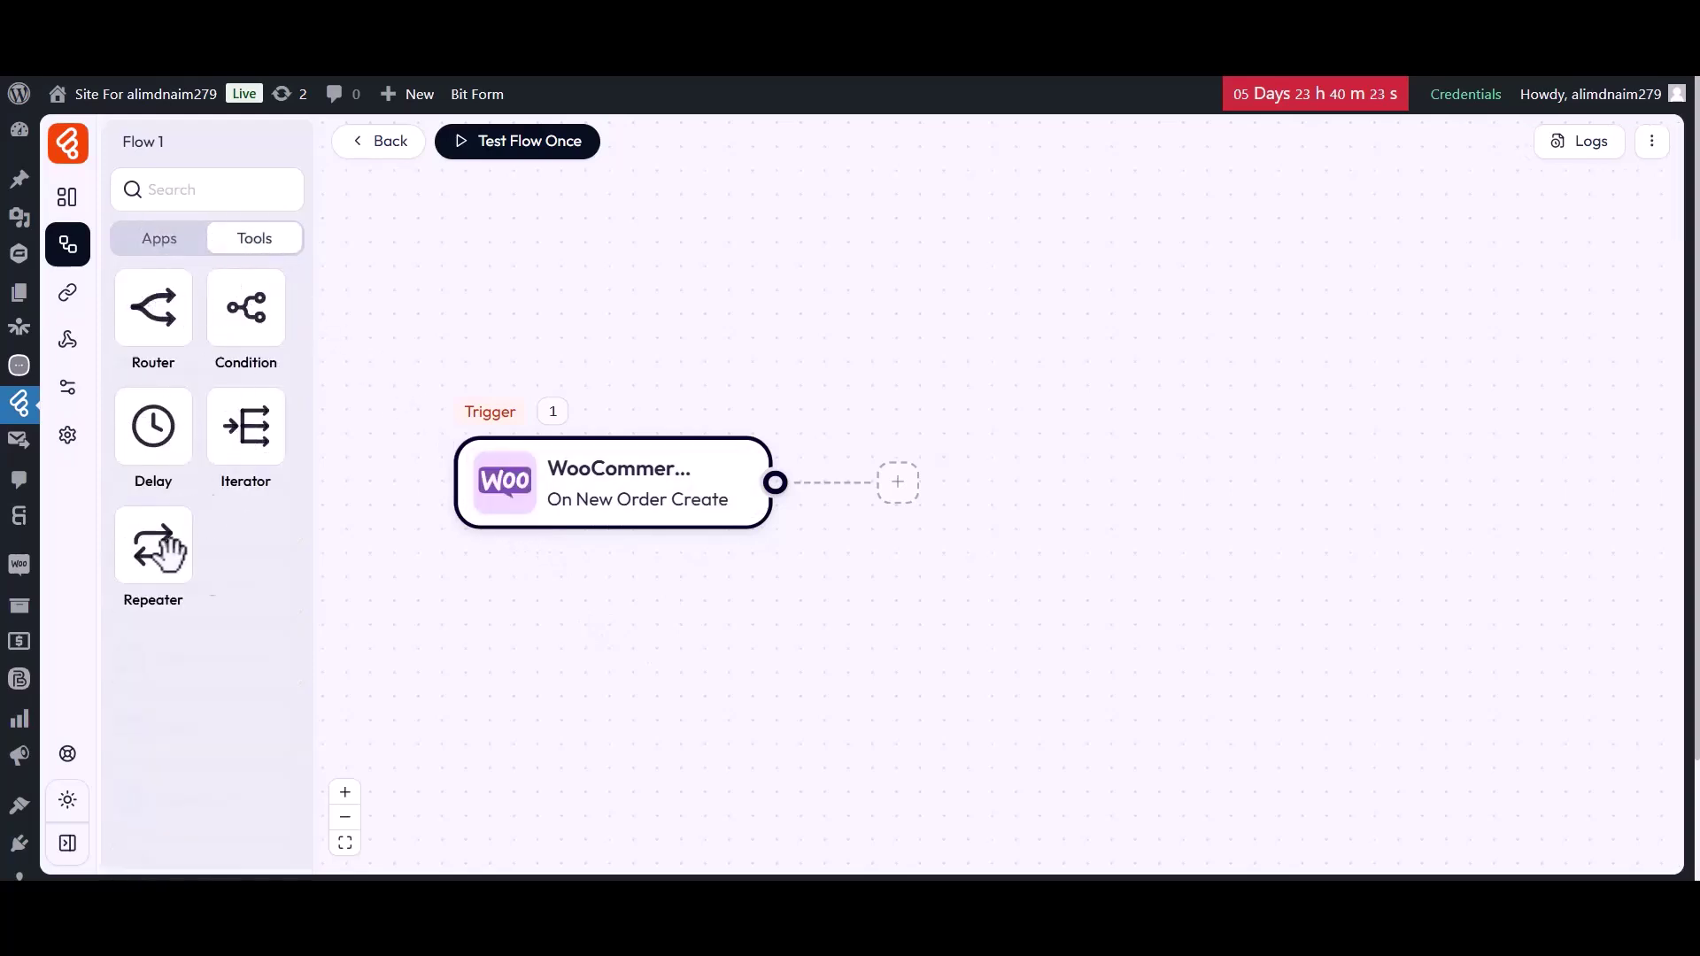
pyautogui.moveTo(251, 425); pyautogui.dragTo(971, 483)
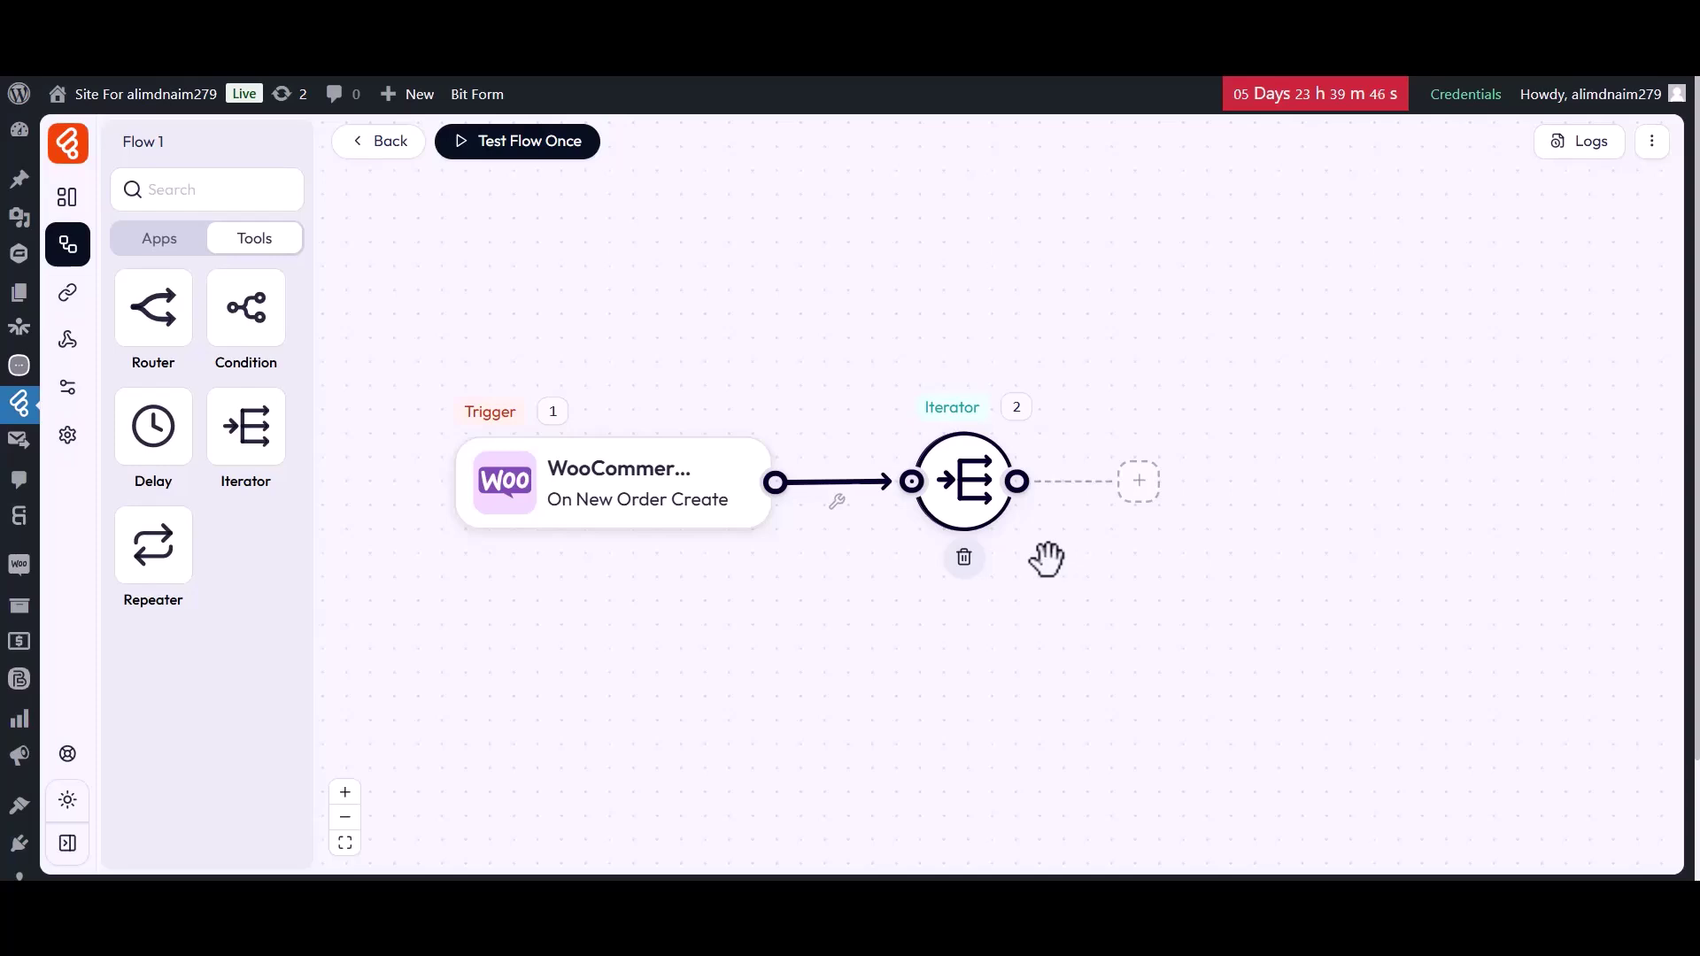
# - Map the Iterator's Array to the line_items [] field from the WooCommerce order response
pyautogui.click(970, 483)
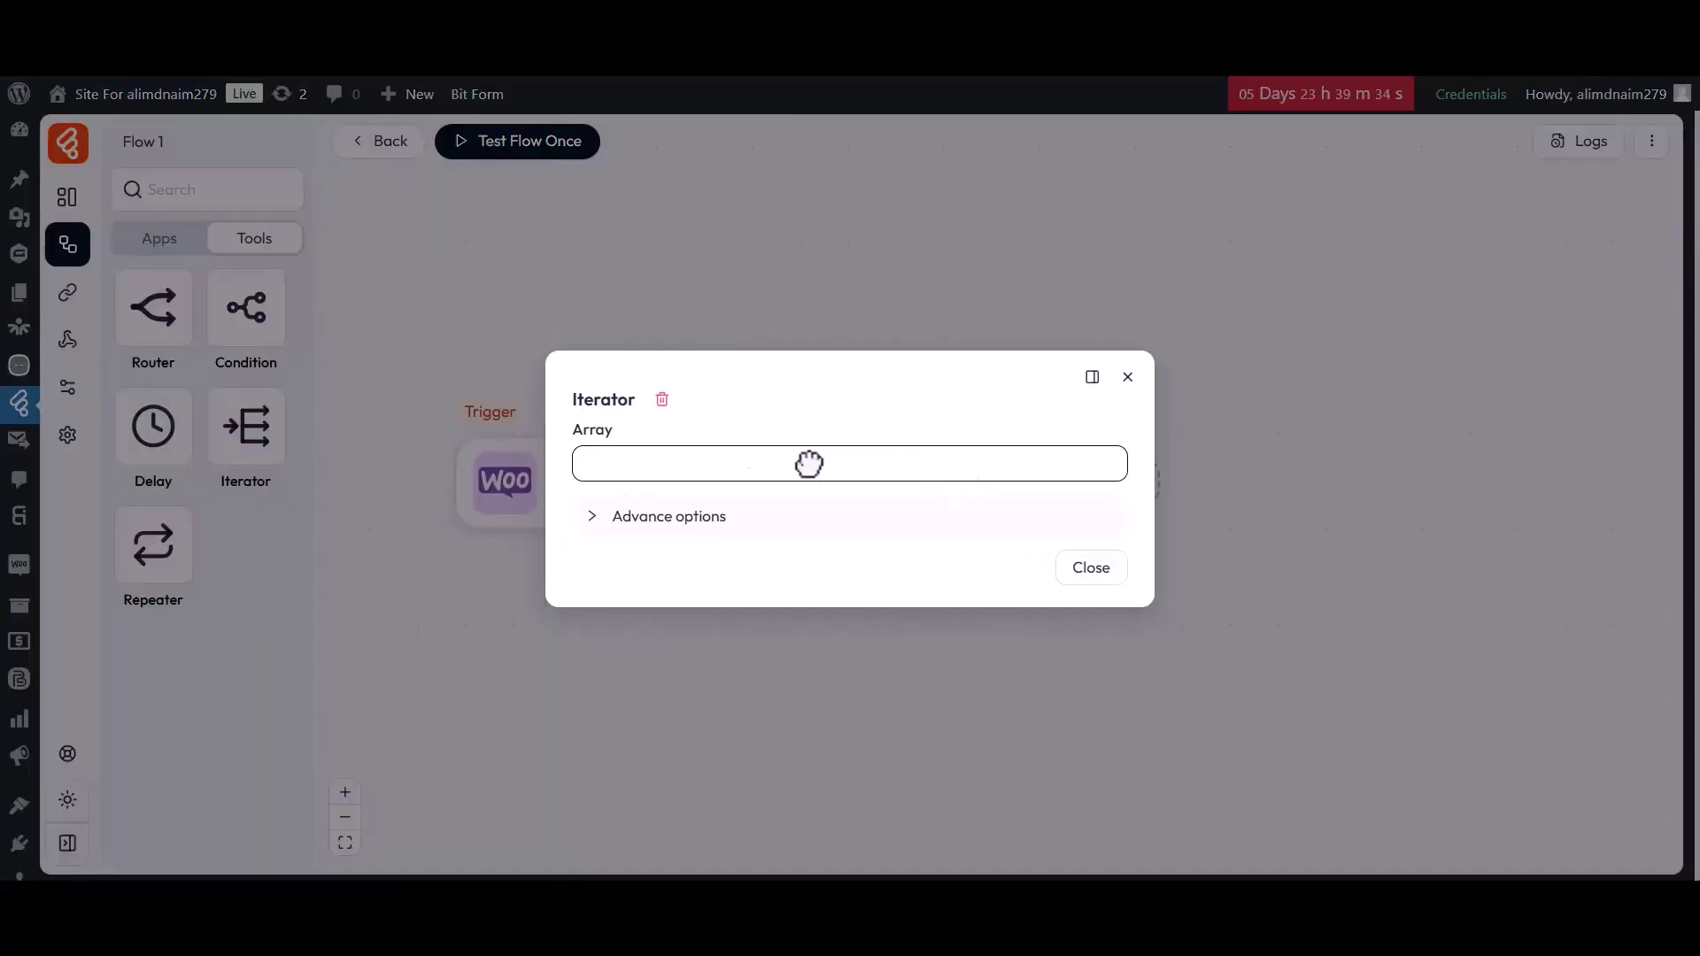
pyautogui.click(650, 469)
pyautogui.click(1176, 533)
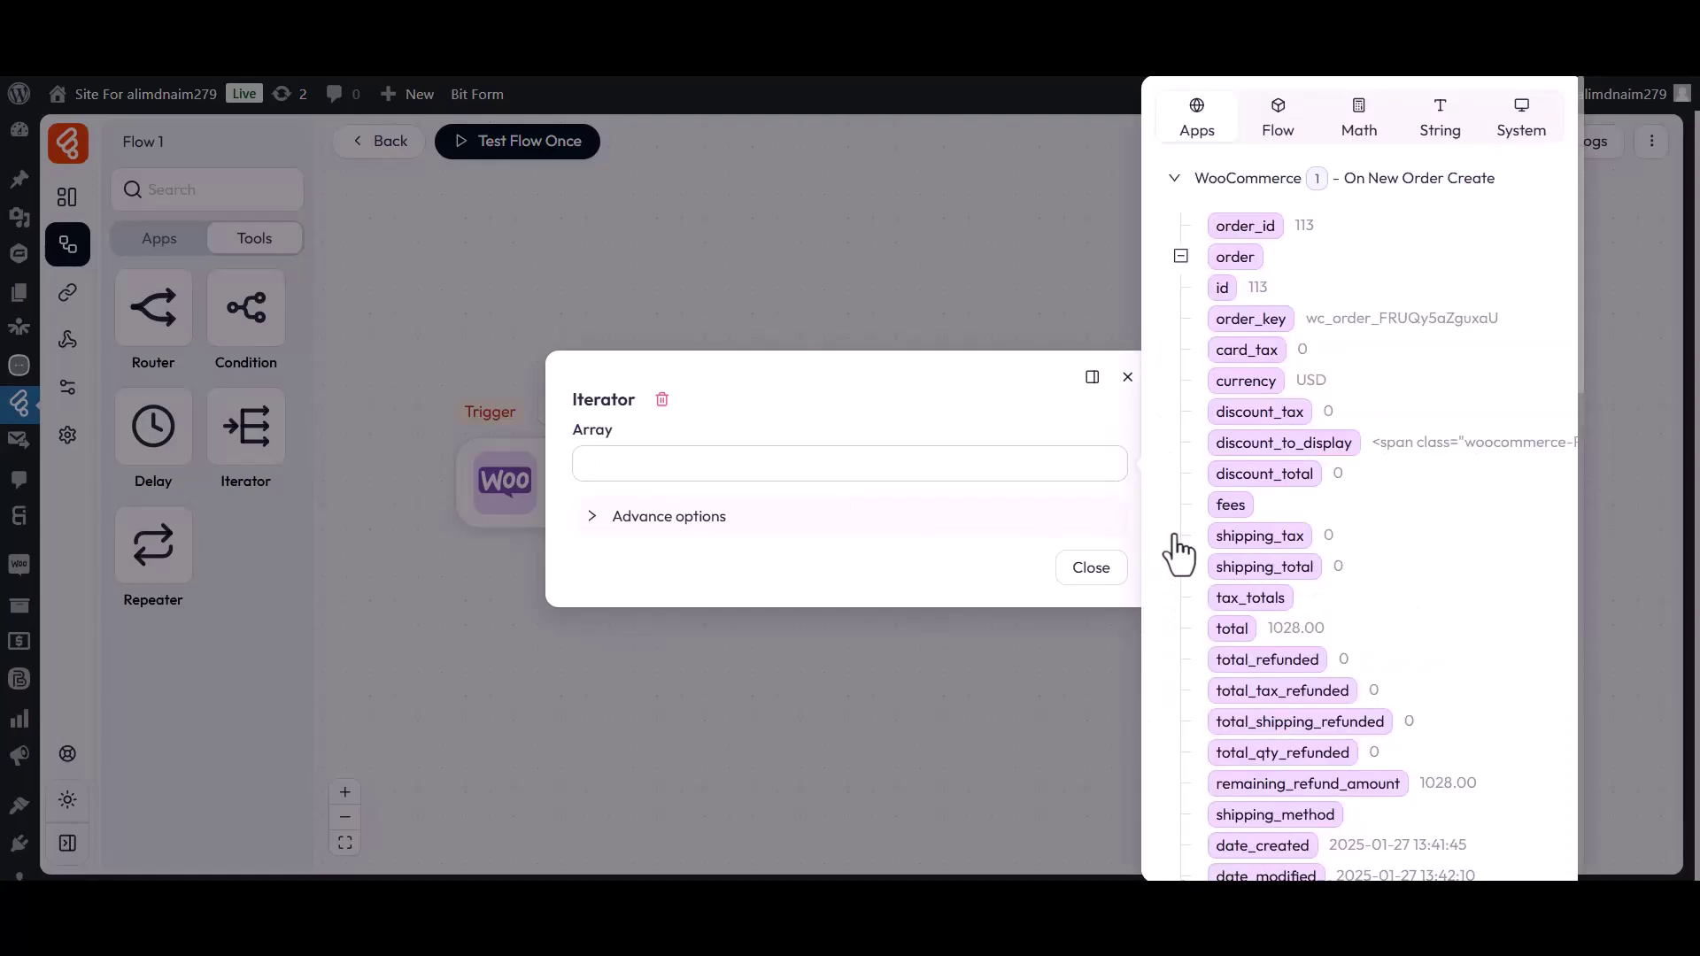
pyautogui.scroll(-10, 1178, 554)
pyautogui.click(1253, 840)
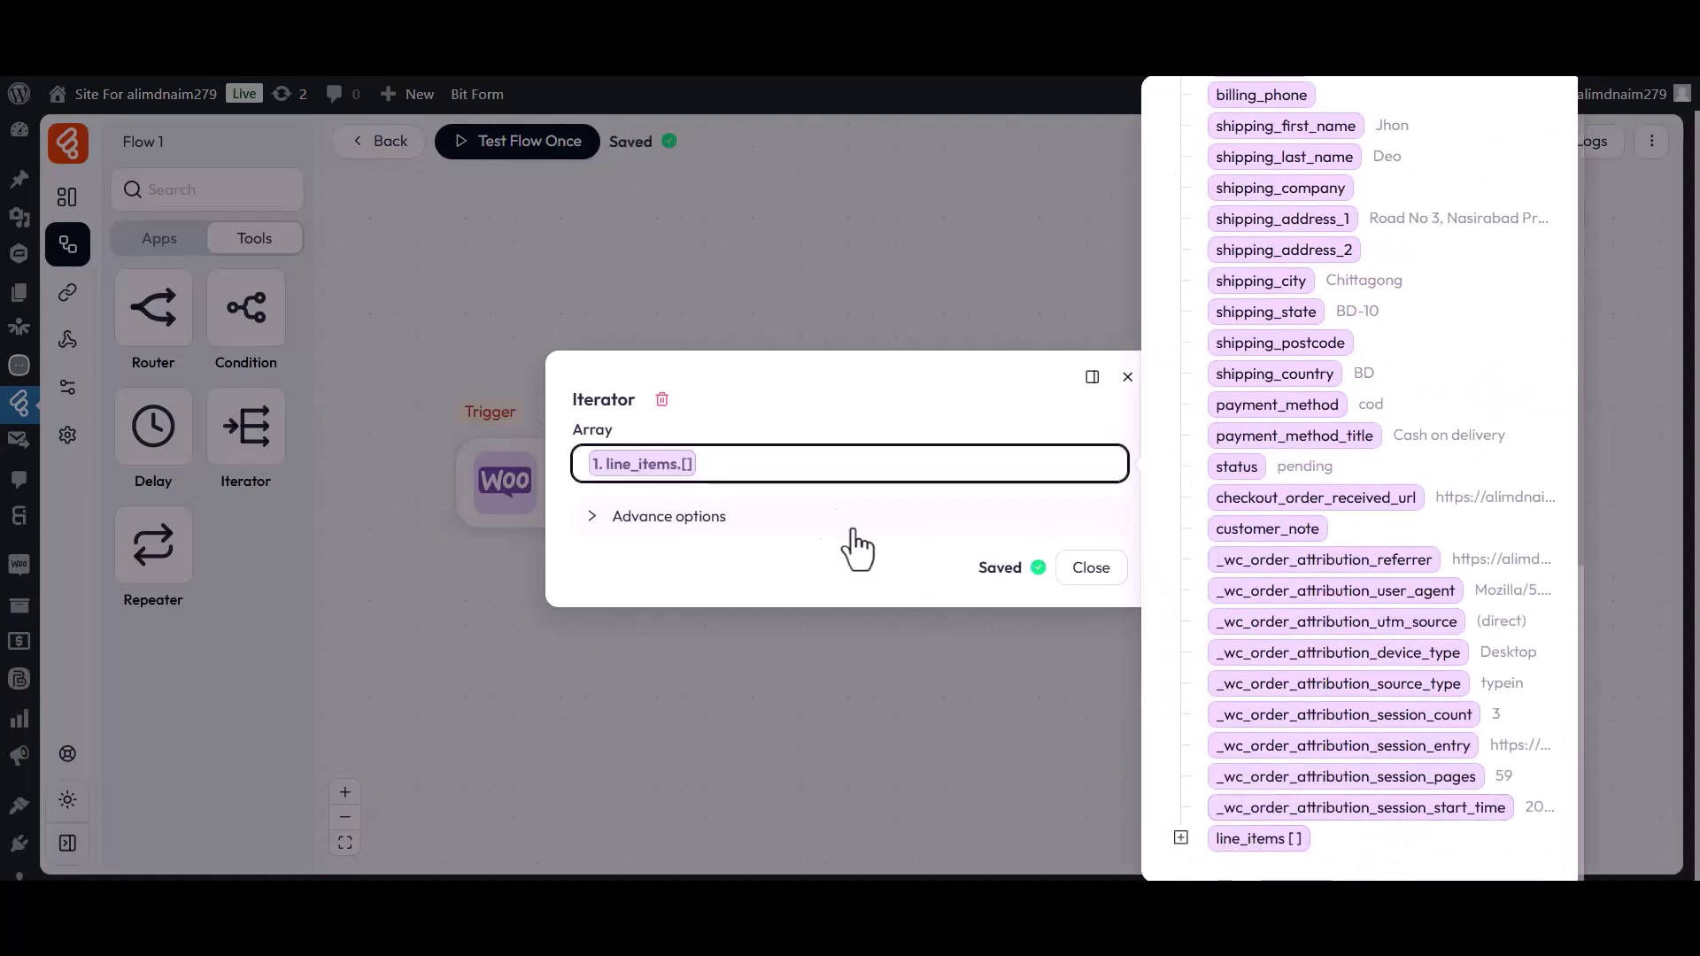
pyautogui.click(820, 503)
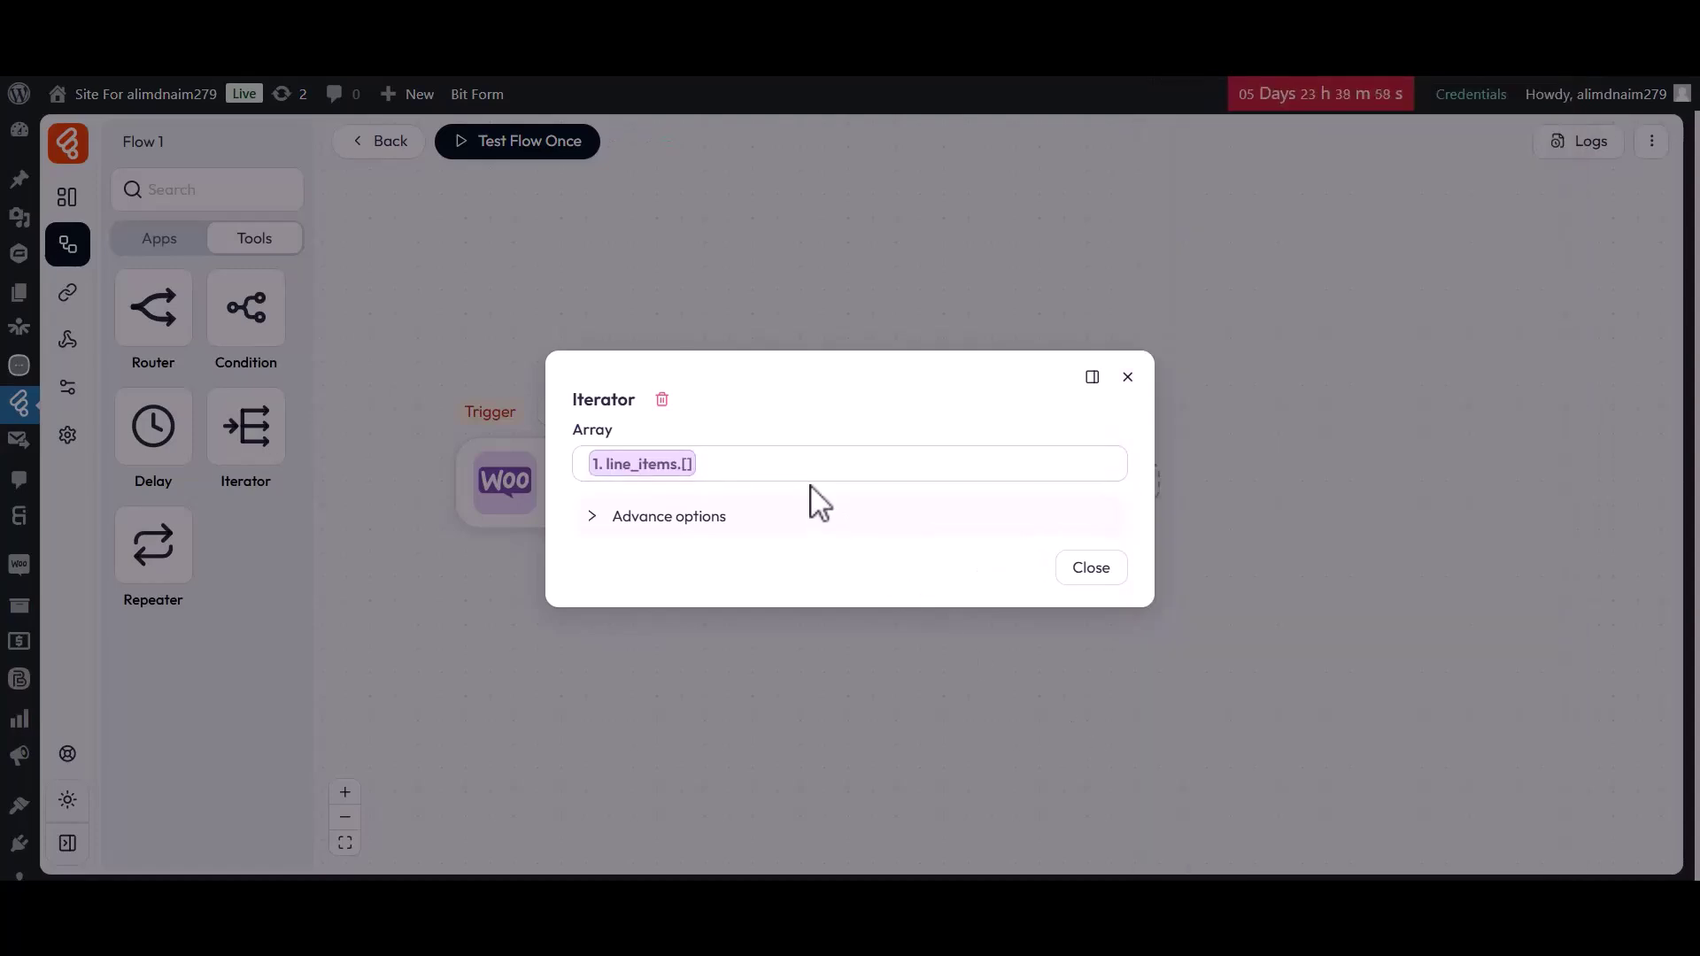
# - In the Iterator's advanced options, set the iteration start to 1 and the maximum number of iterations to 4
pyautogui.click(660, 521)
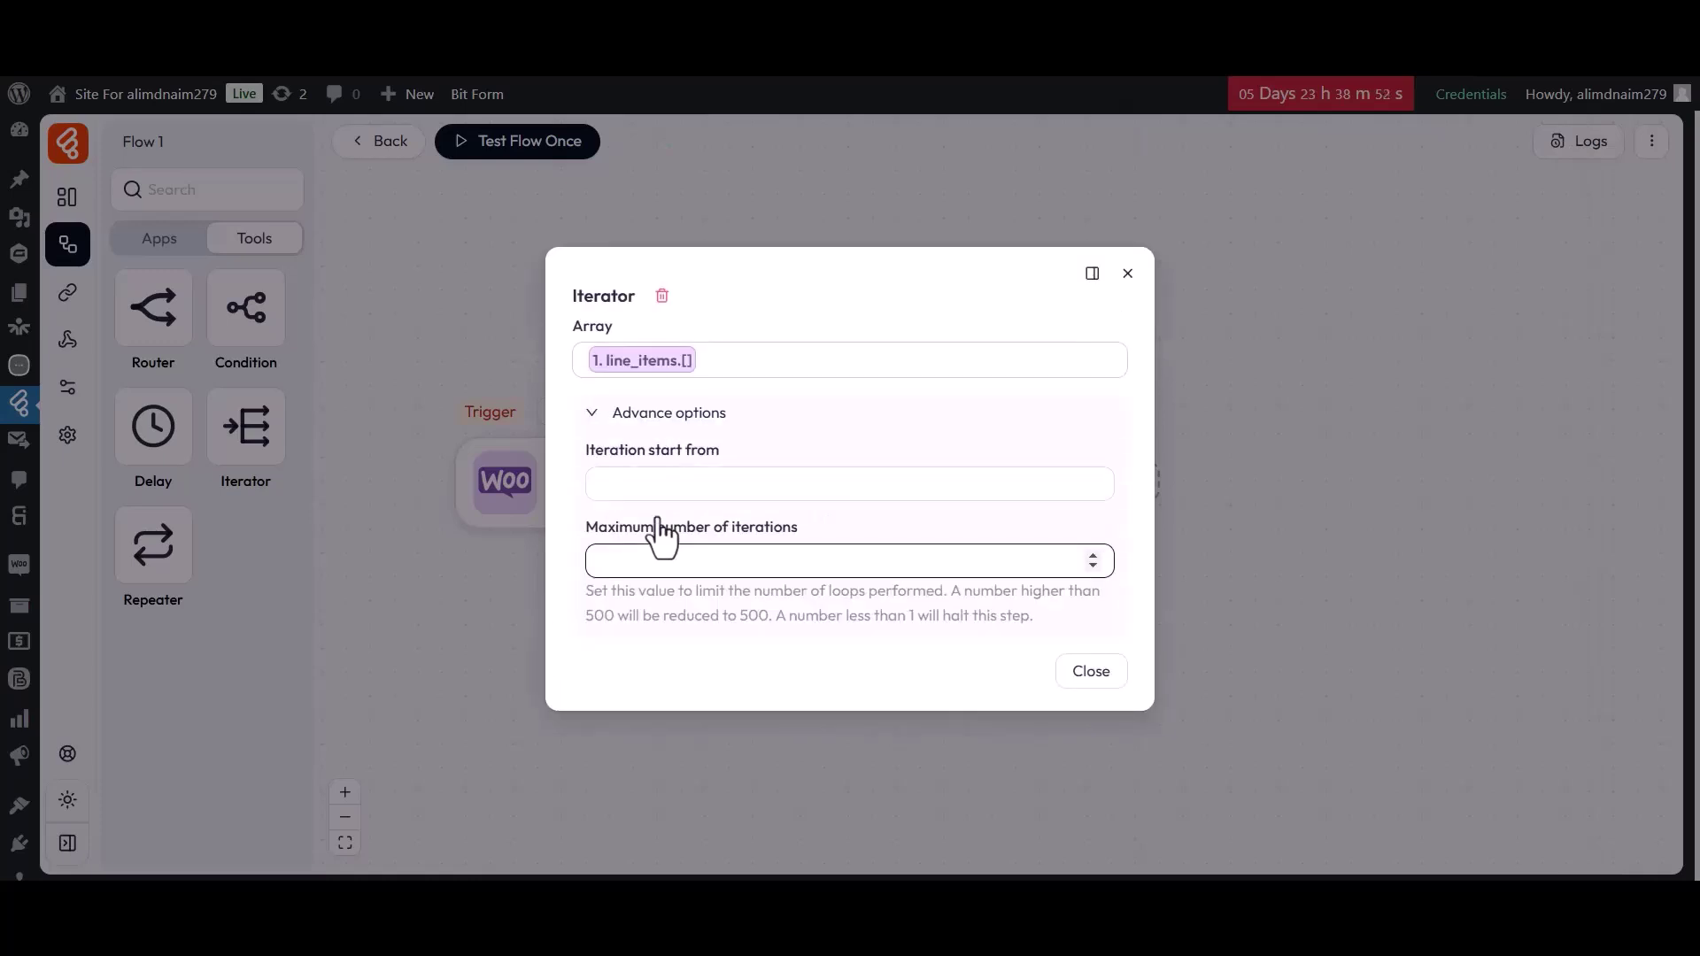
pyautogui.moveTo(588, 467); pyautogui.dragTo(744, 474)
pyautogui.click(726, 484)
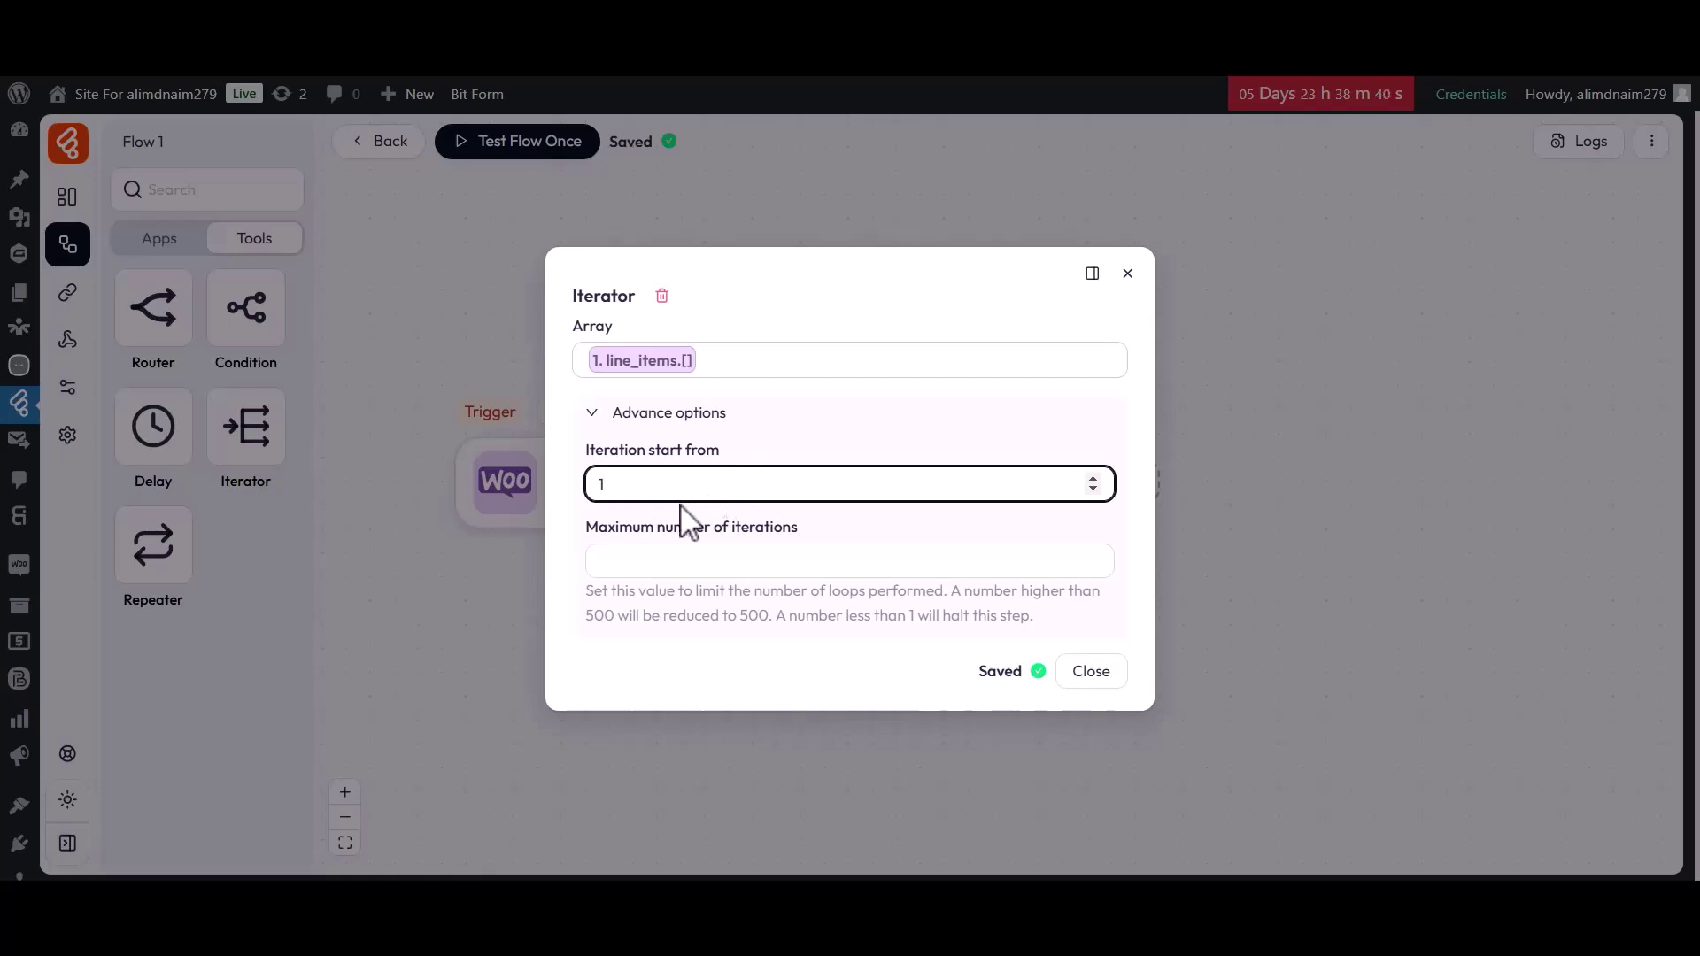
pyautogui.moveTo(591, 534); pyautogui.dragTo(804, 536)
pyautogui.click(772, 562)
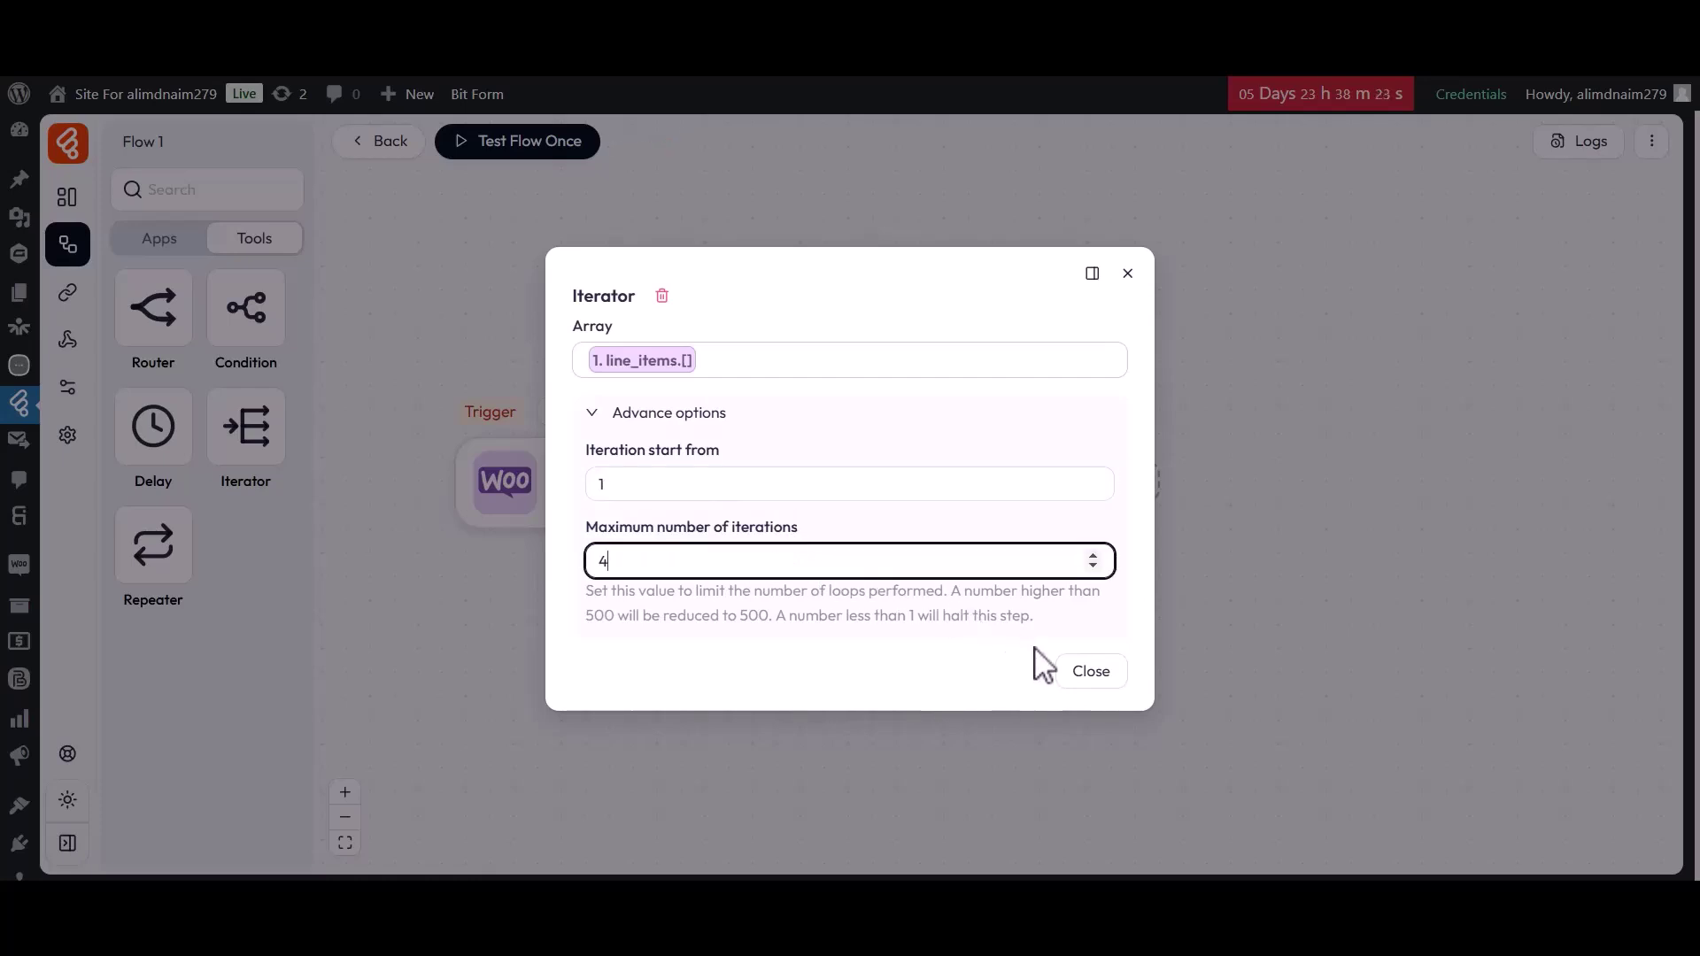
pyautogui.click(1089, 673)
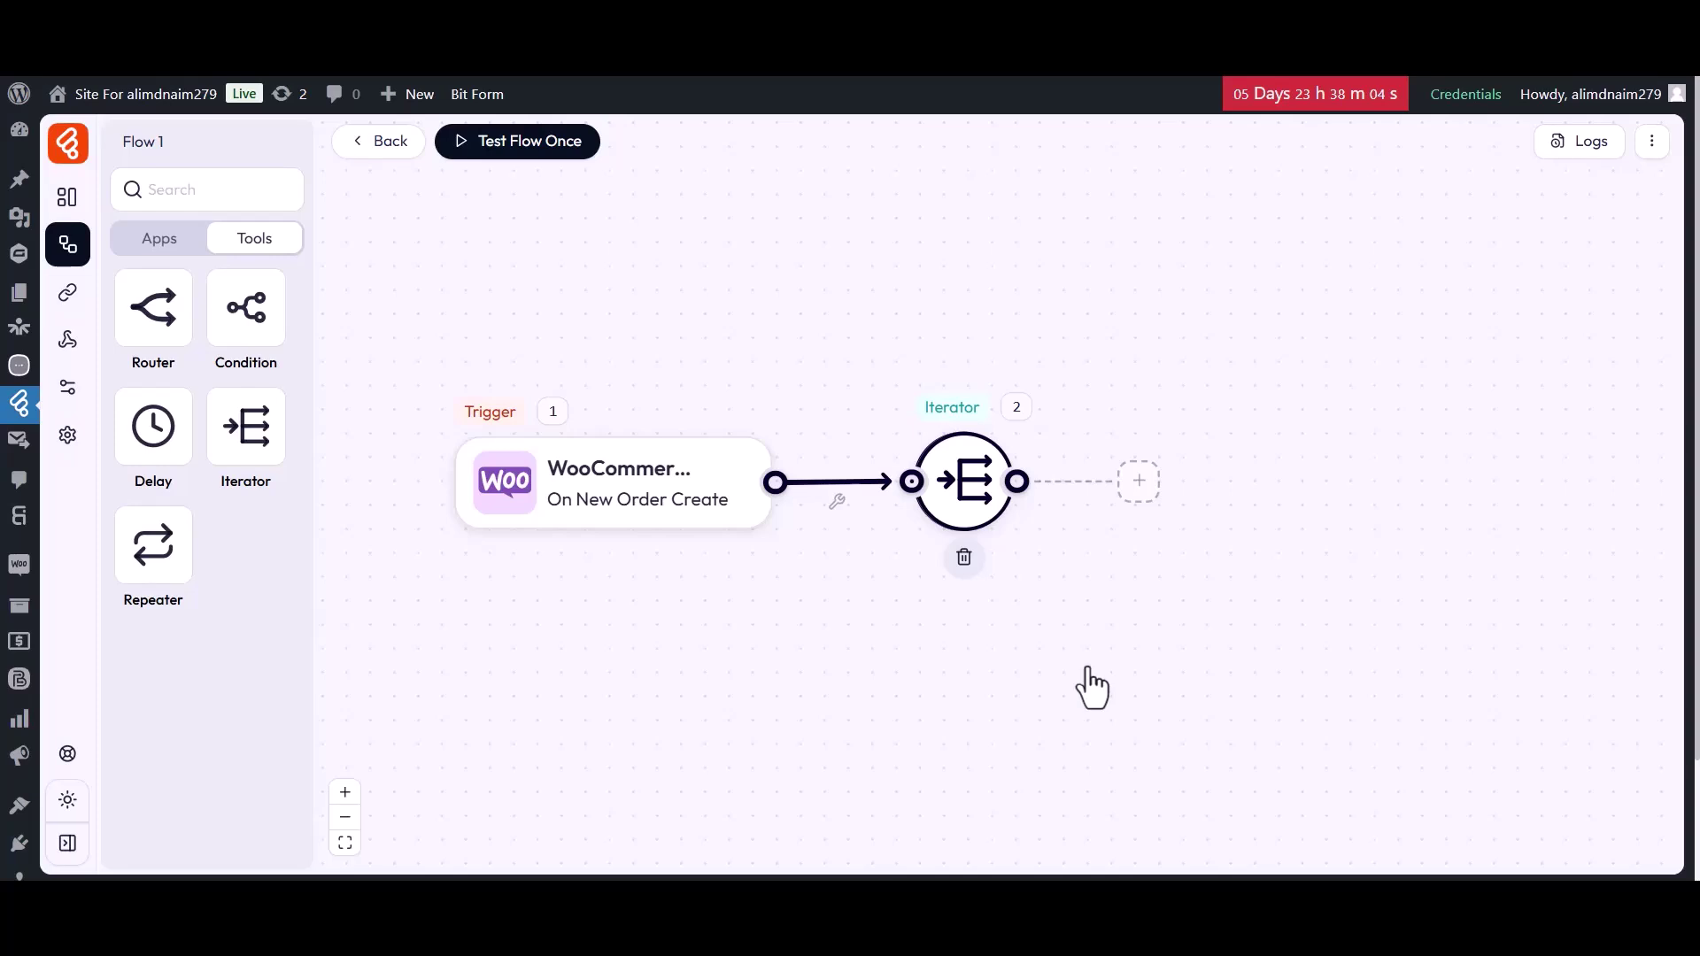
# - Add an action after the Iterator and set it to Google Sheet "Add Row"
pyautogui.click(1139, 483)
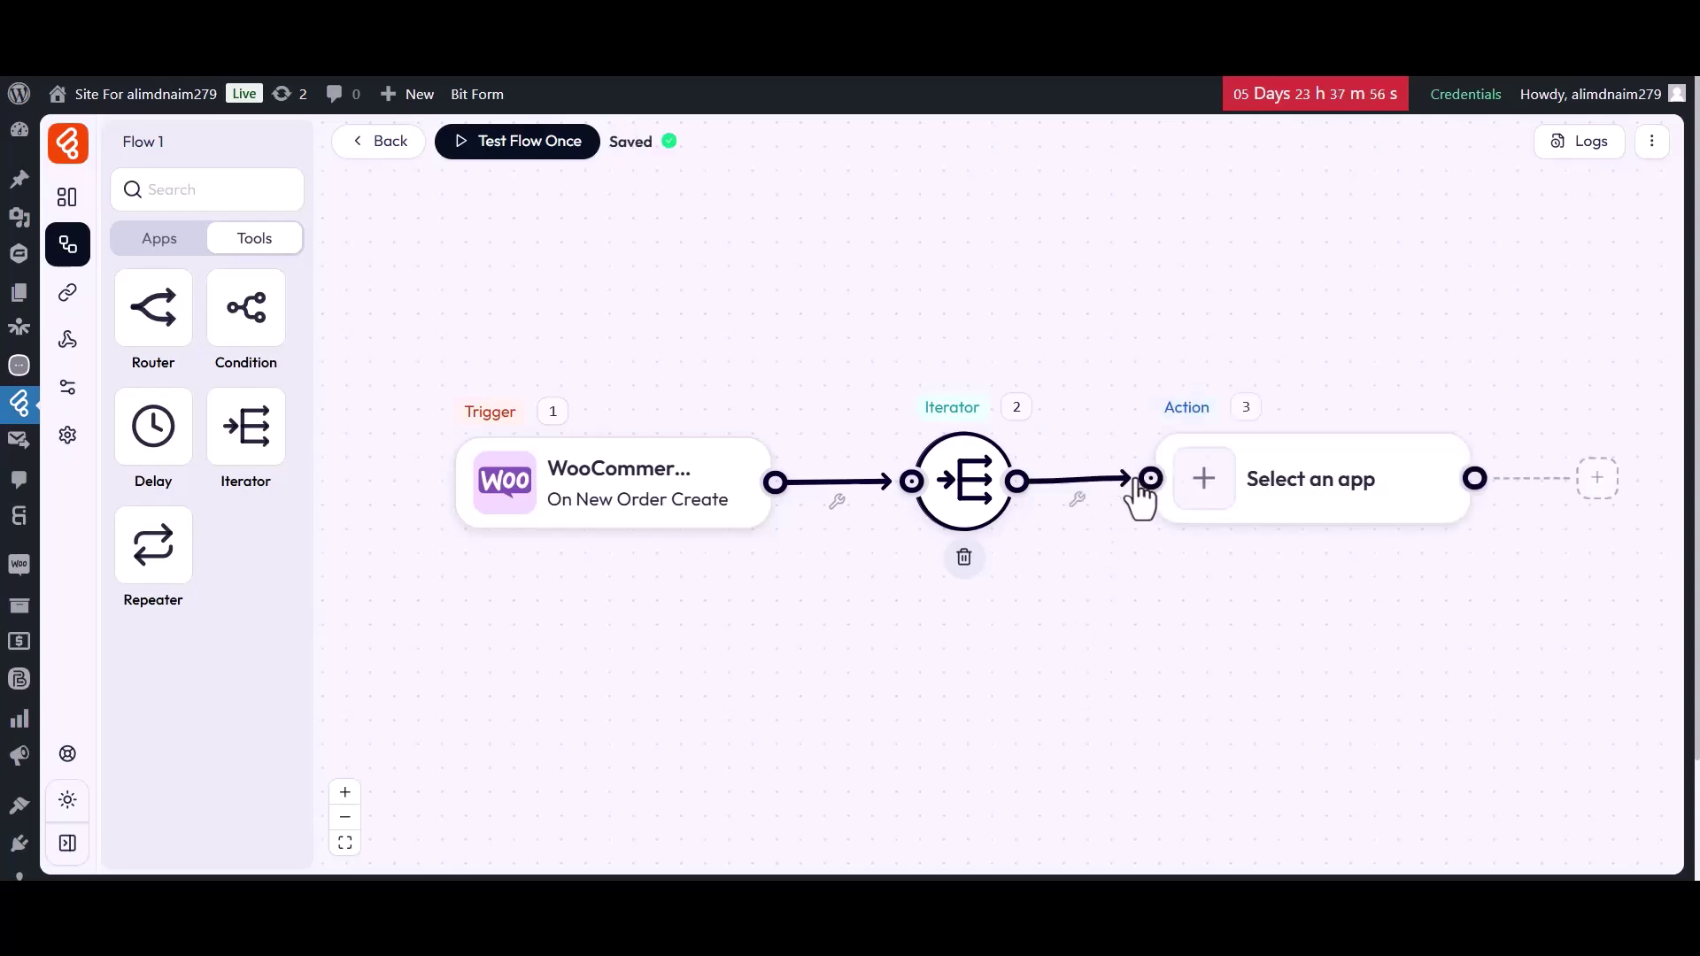
pyautogui.click(1204, 482)
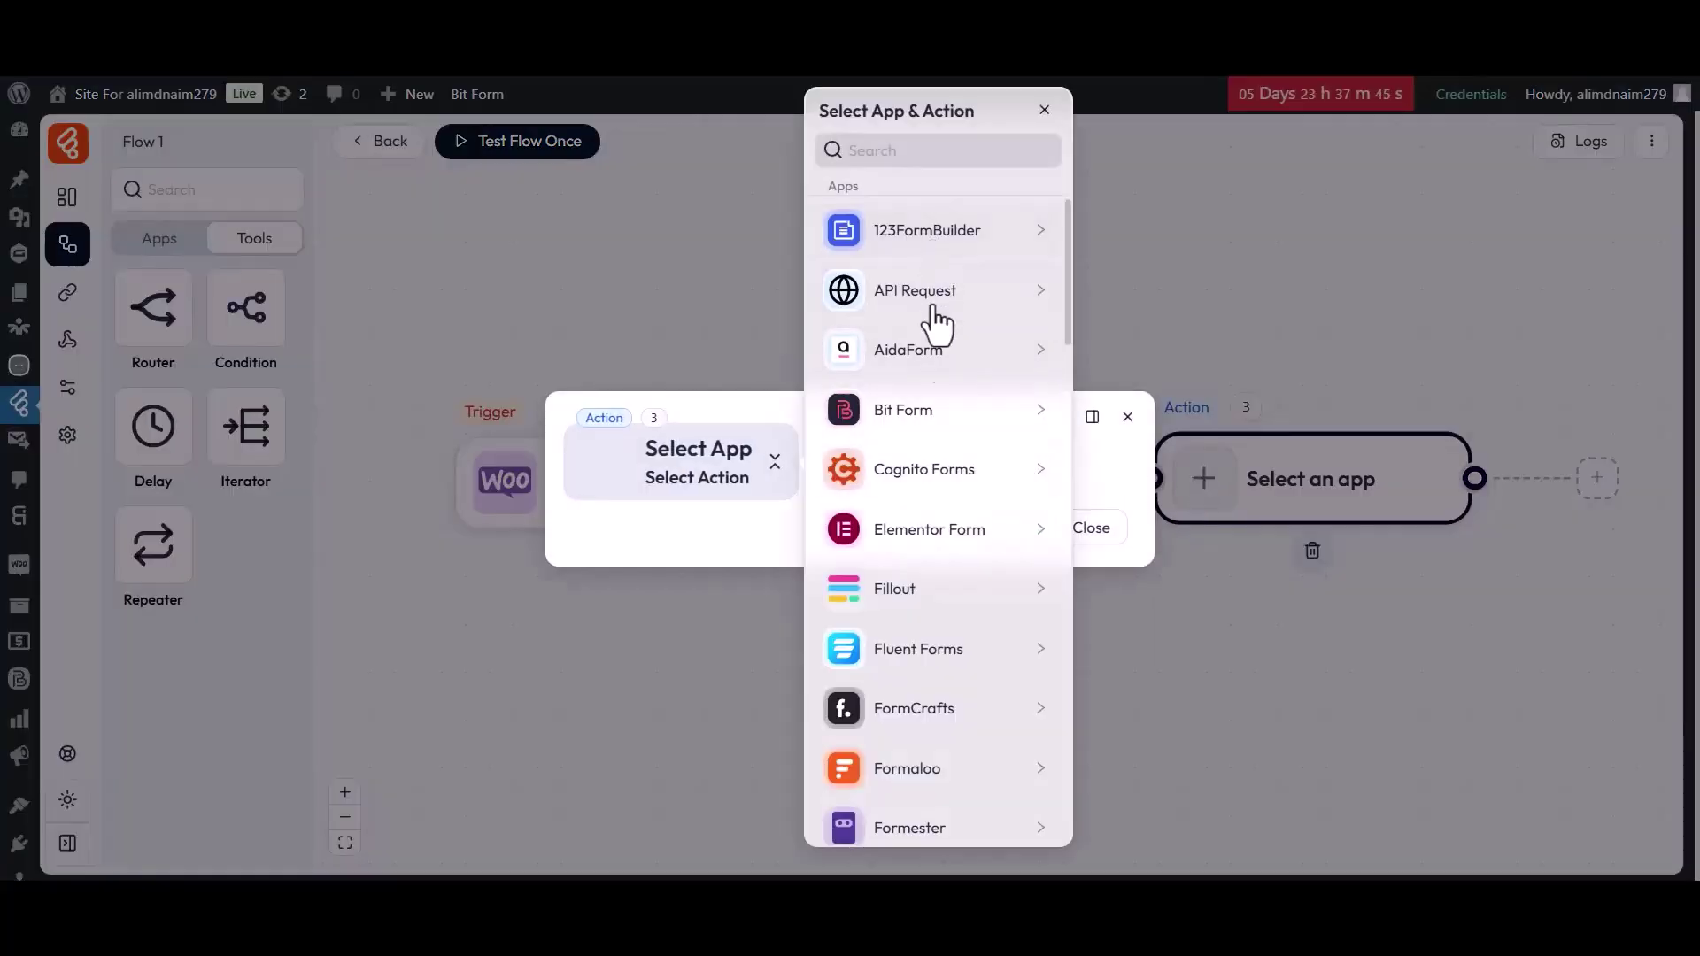
pyautogui.scroll(-4, 934, 633)
pyautogui.scroll(-4, 934, 644)
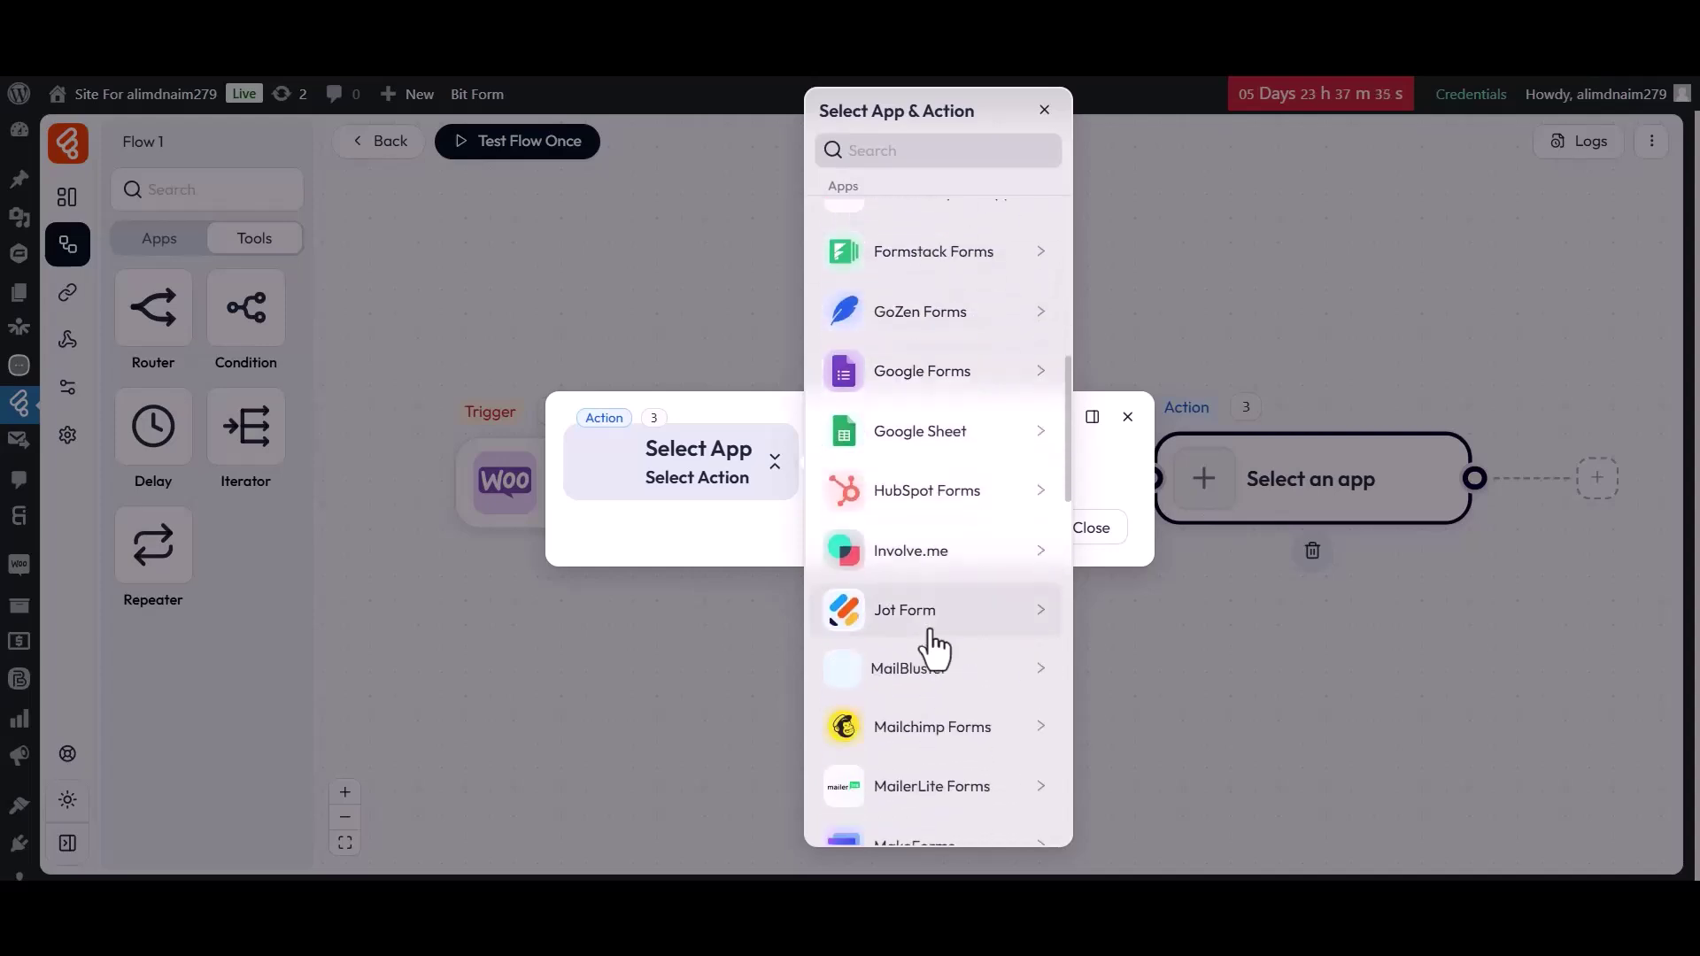
pyautogui.click(913, 438)
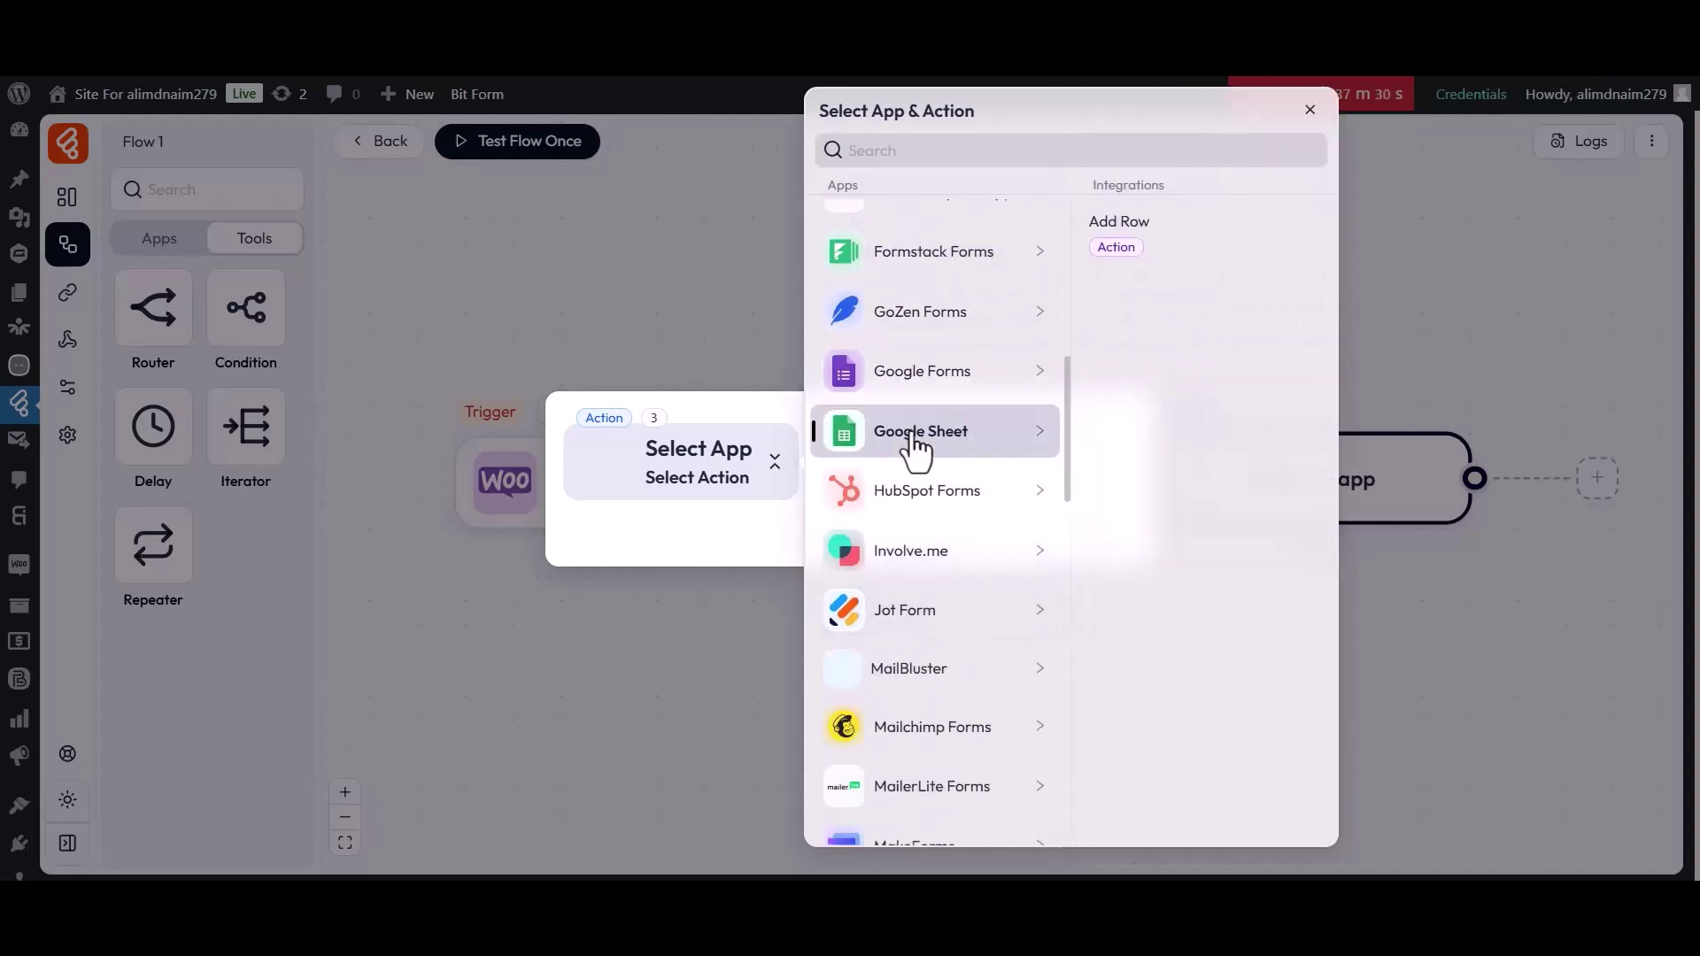
pyautogui.click(1108, 221)
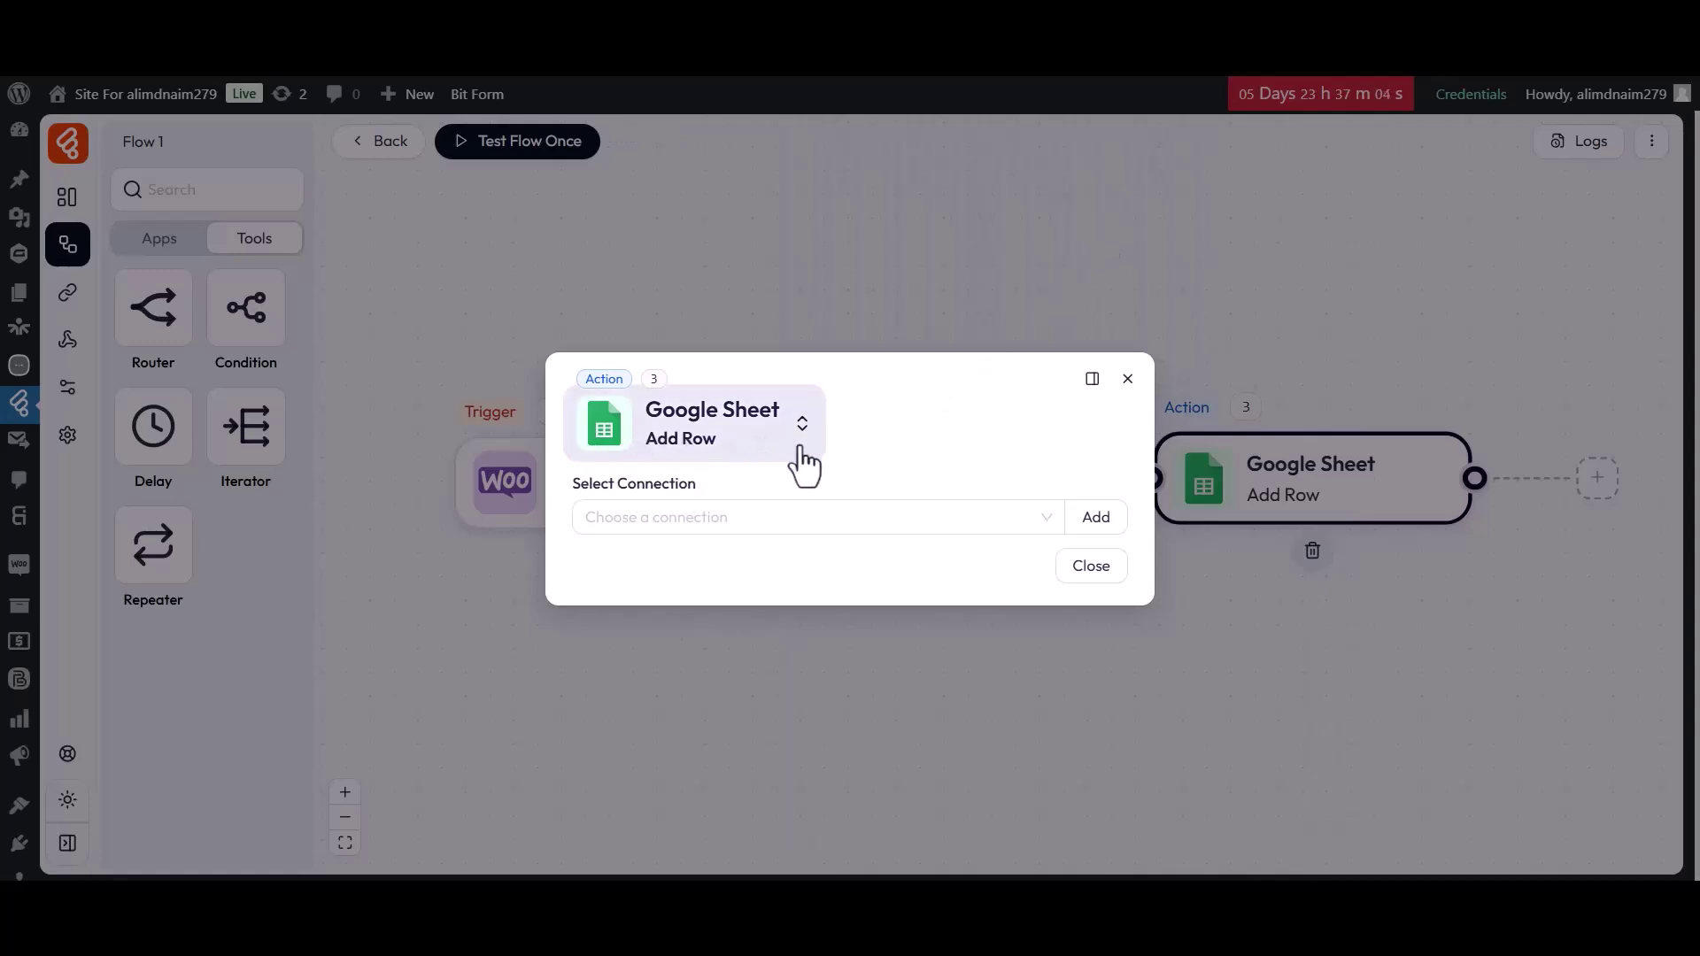
# - Set the Google Sheet action to use the Google Sheet connection, the WooCommerce Order List spreadsheet and its Orders sheet
pyautogui.click(699, 520)
pyautogui.click(698, 567)
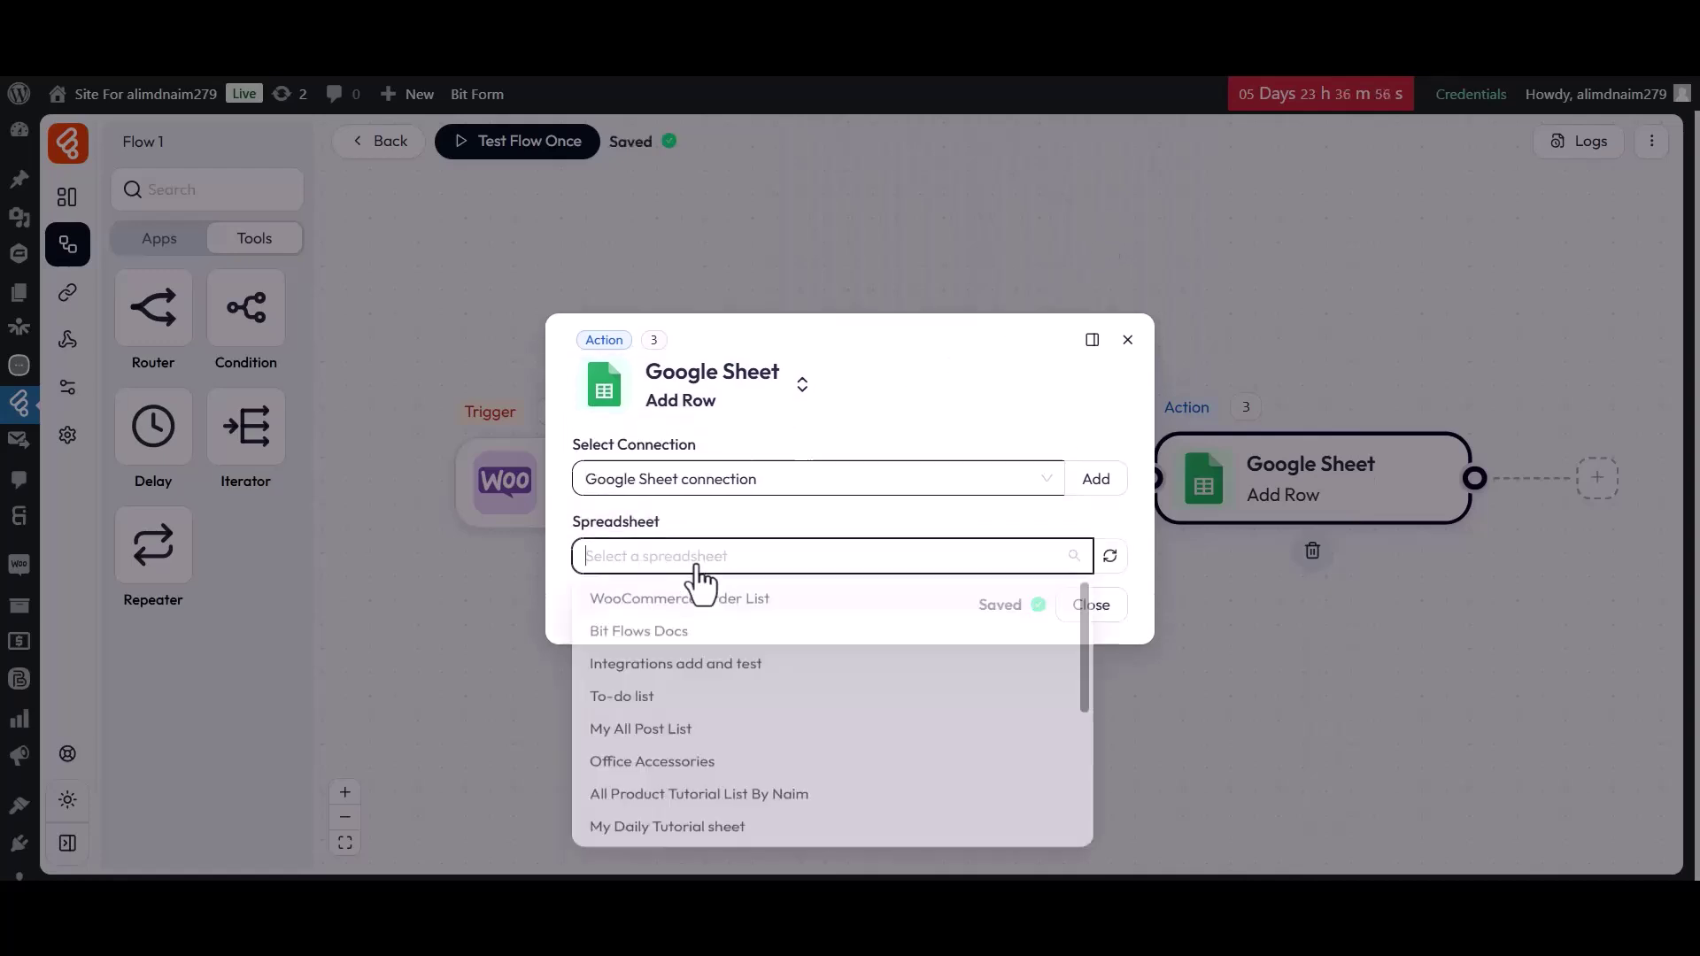
pyautogui.click(695, 599)
pyautogui.click(620, 640)
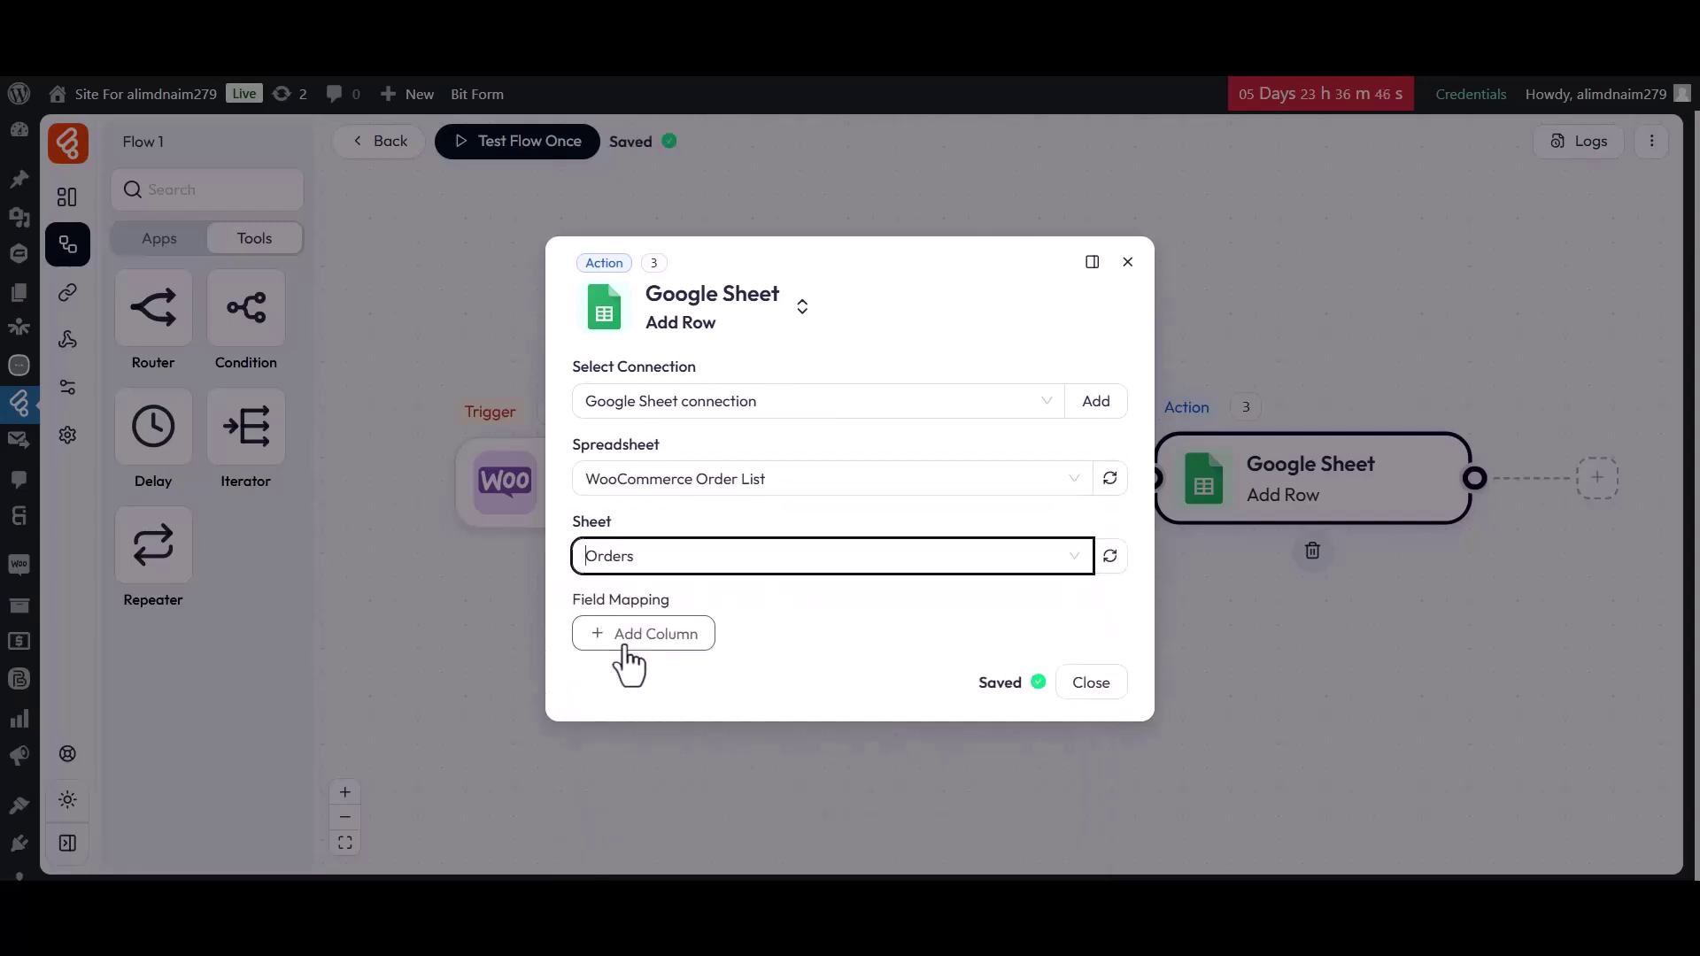
# - Add a field mapping for column A, check which fields are available for its value and close the action settings
pyautogui.click(628, 625)
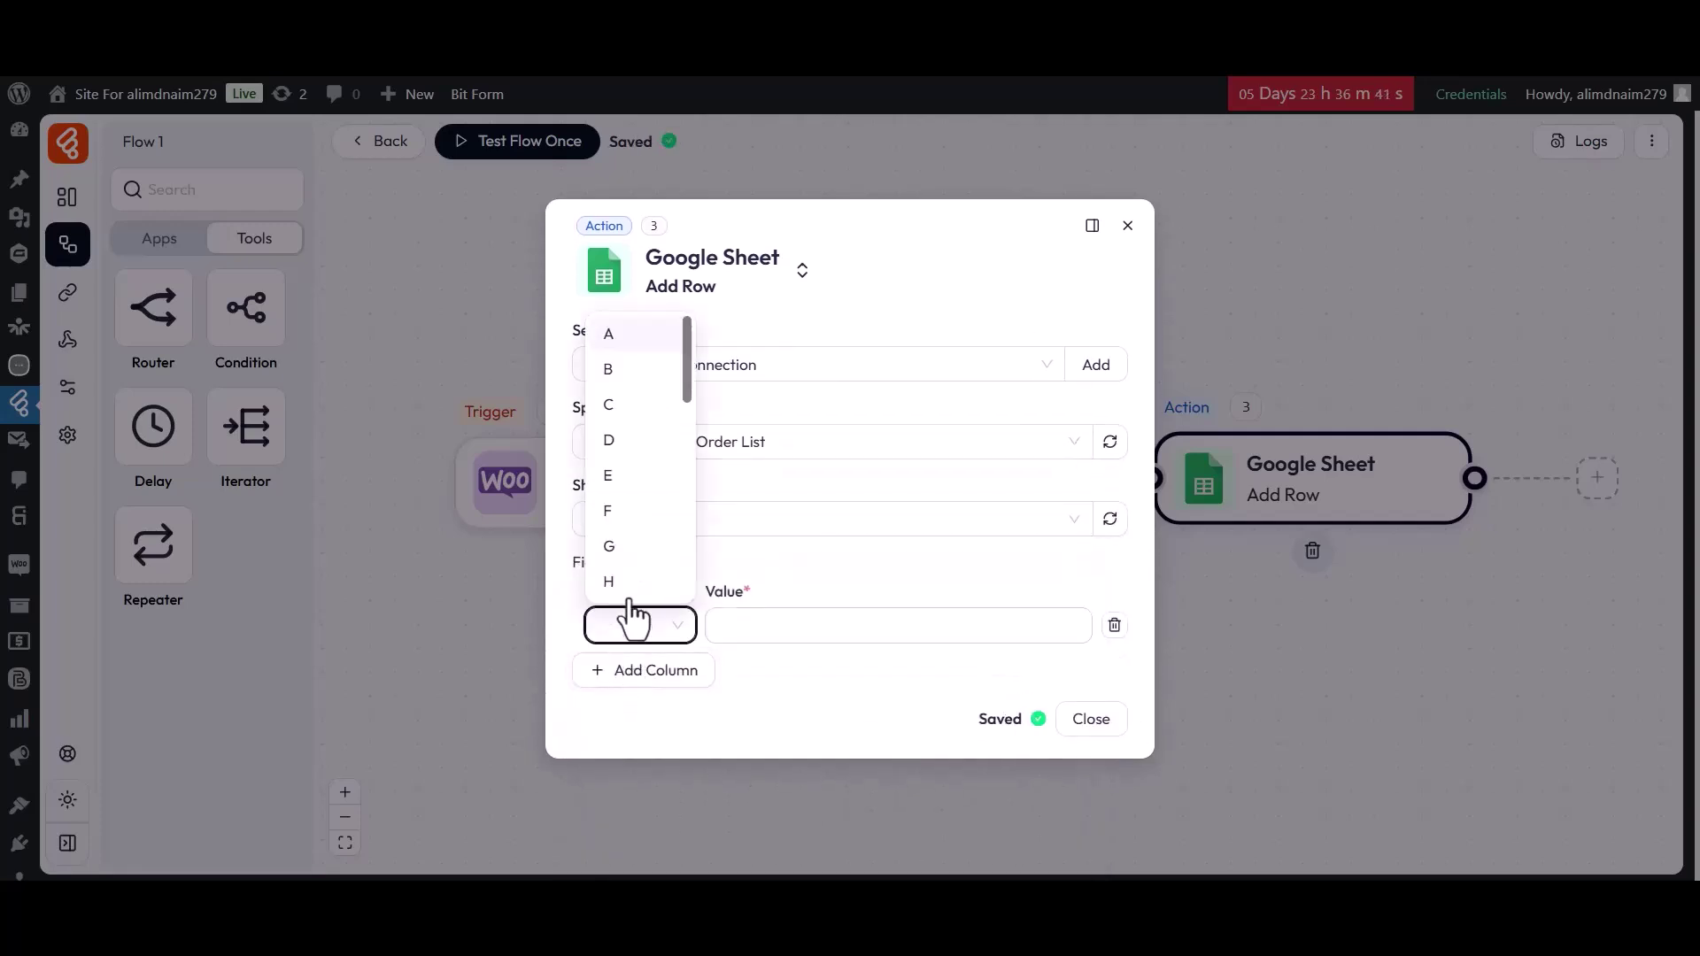
pyautogui.click(631, 336)
pyautogui.click(919, 629)
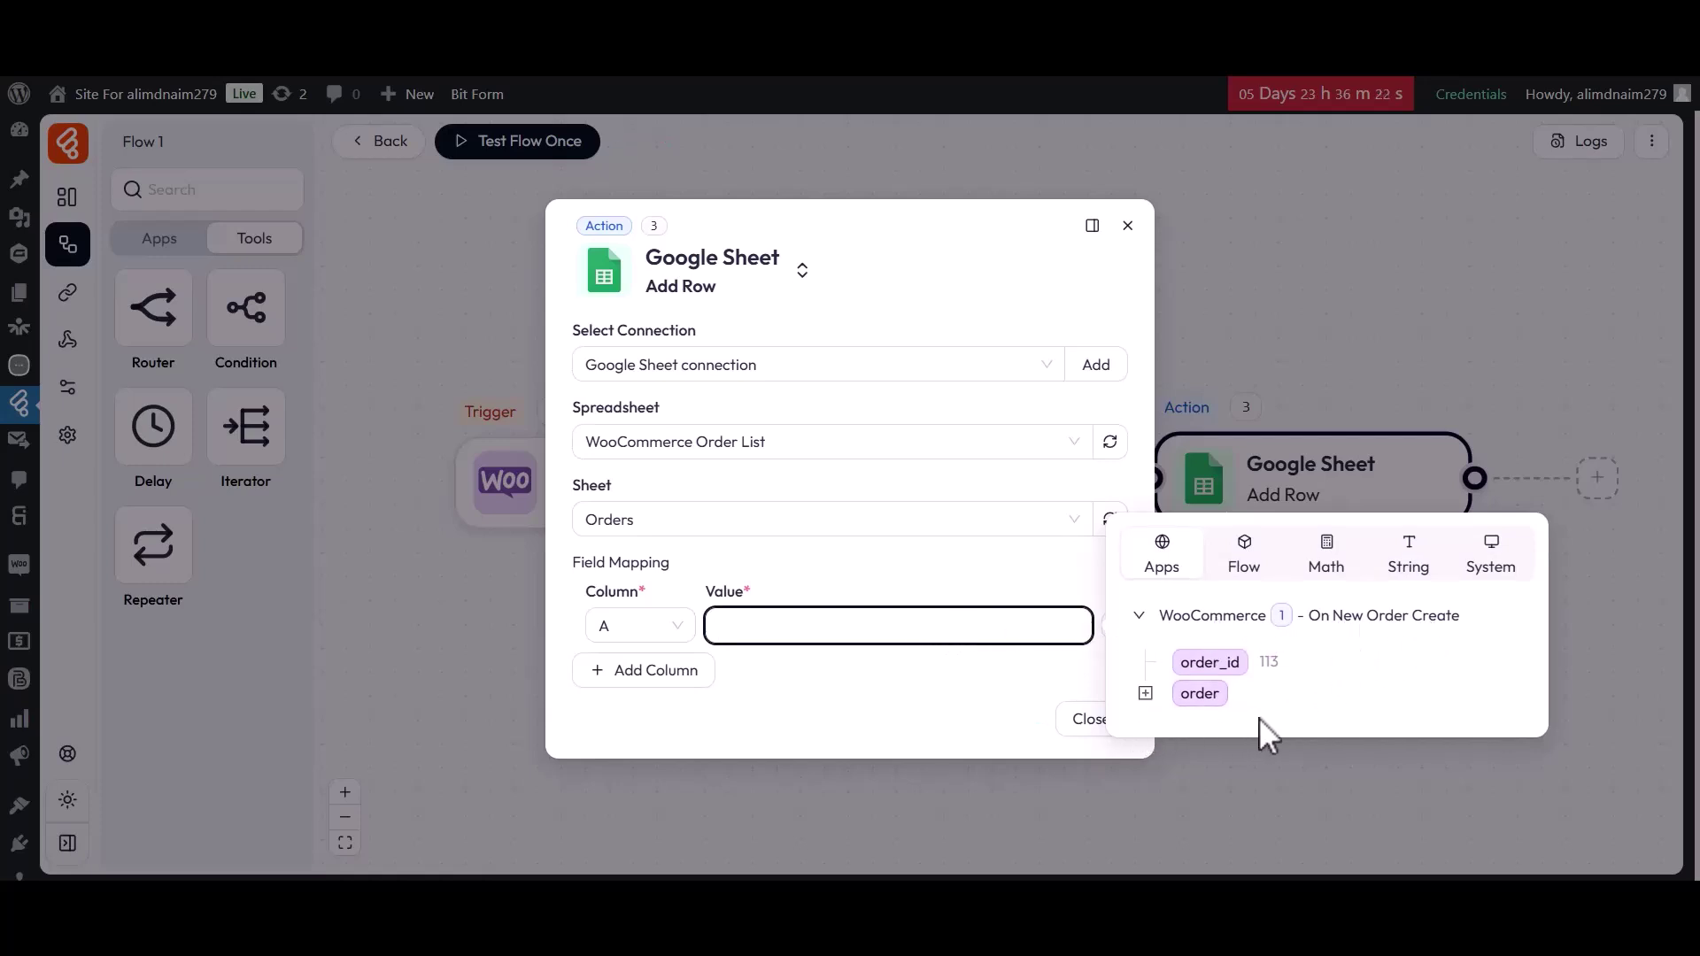
pyautogui.click(1051, 687)
pyautogui.click(1090, 719)
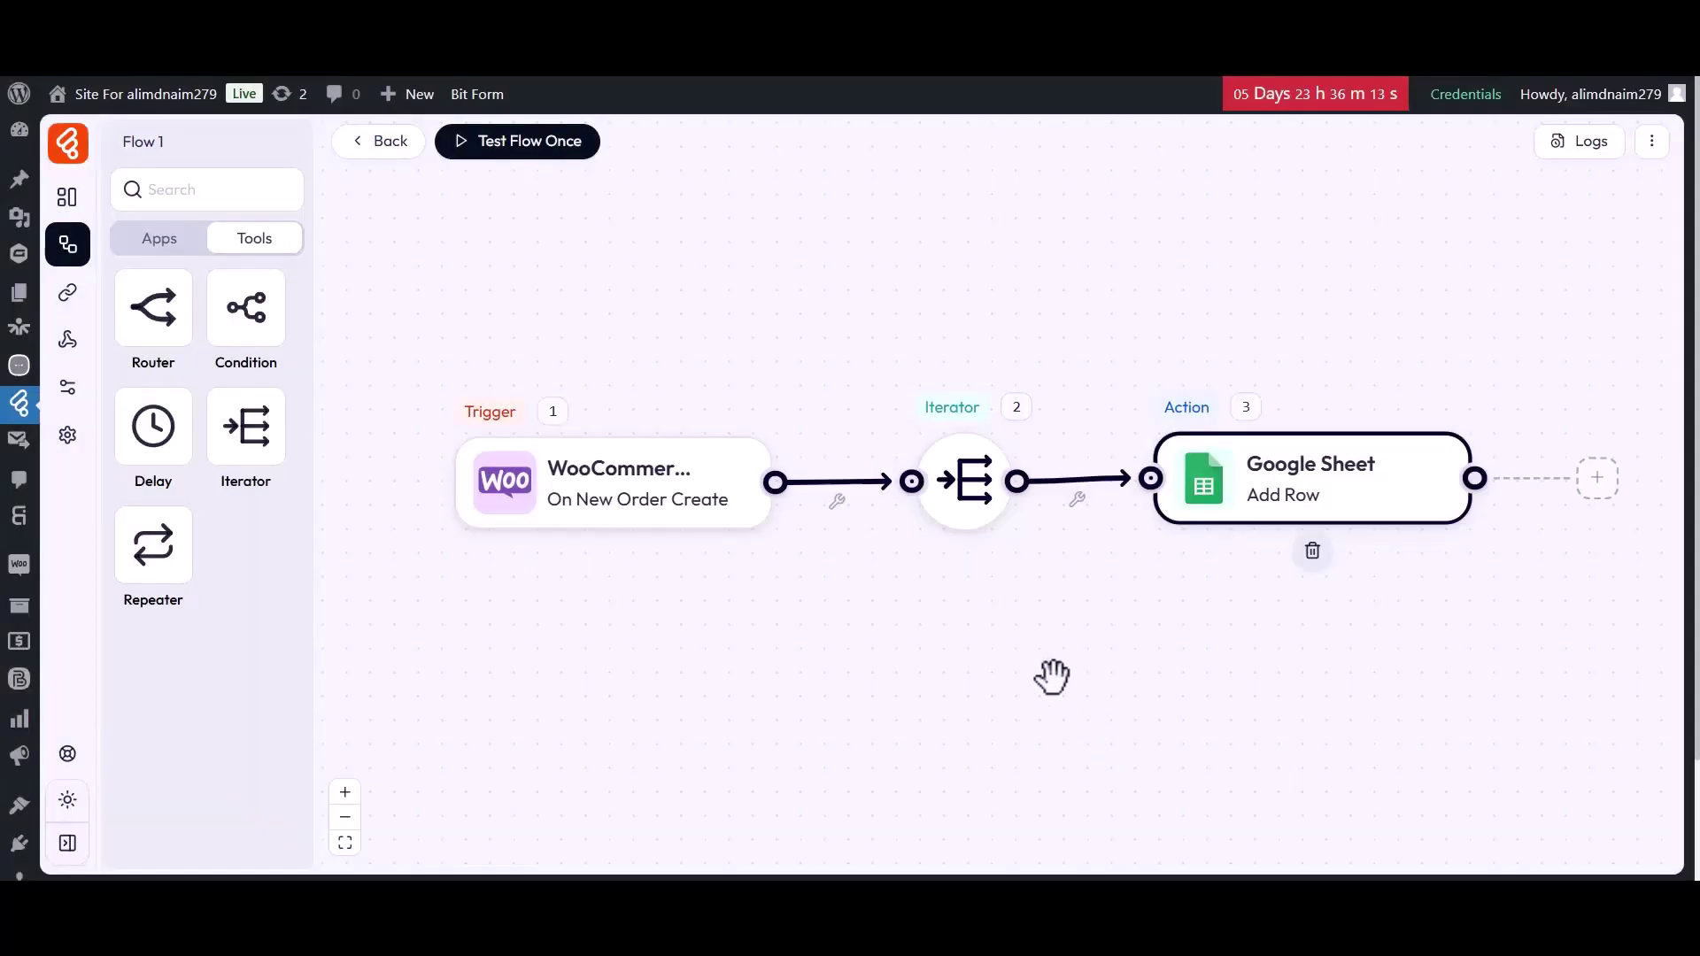
# - Start a single test of the flow and place a cash-on-delivery shop order with the existing billing details
pyautogui.click(518, 147)
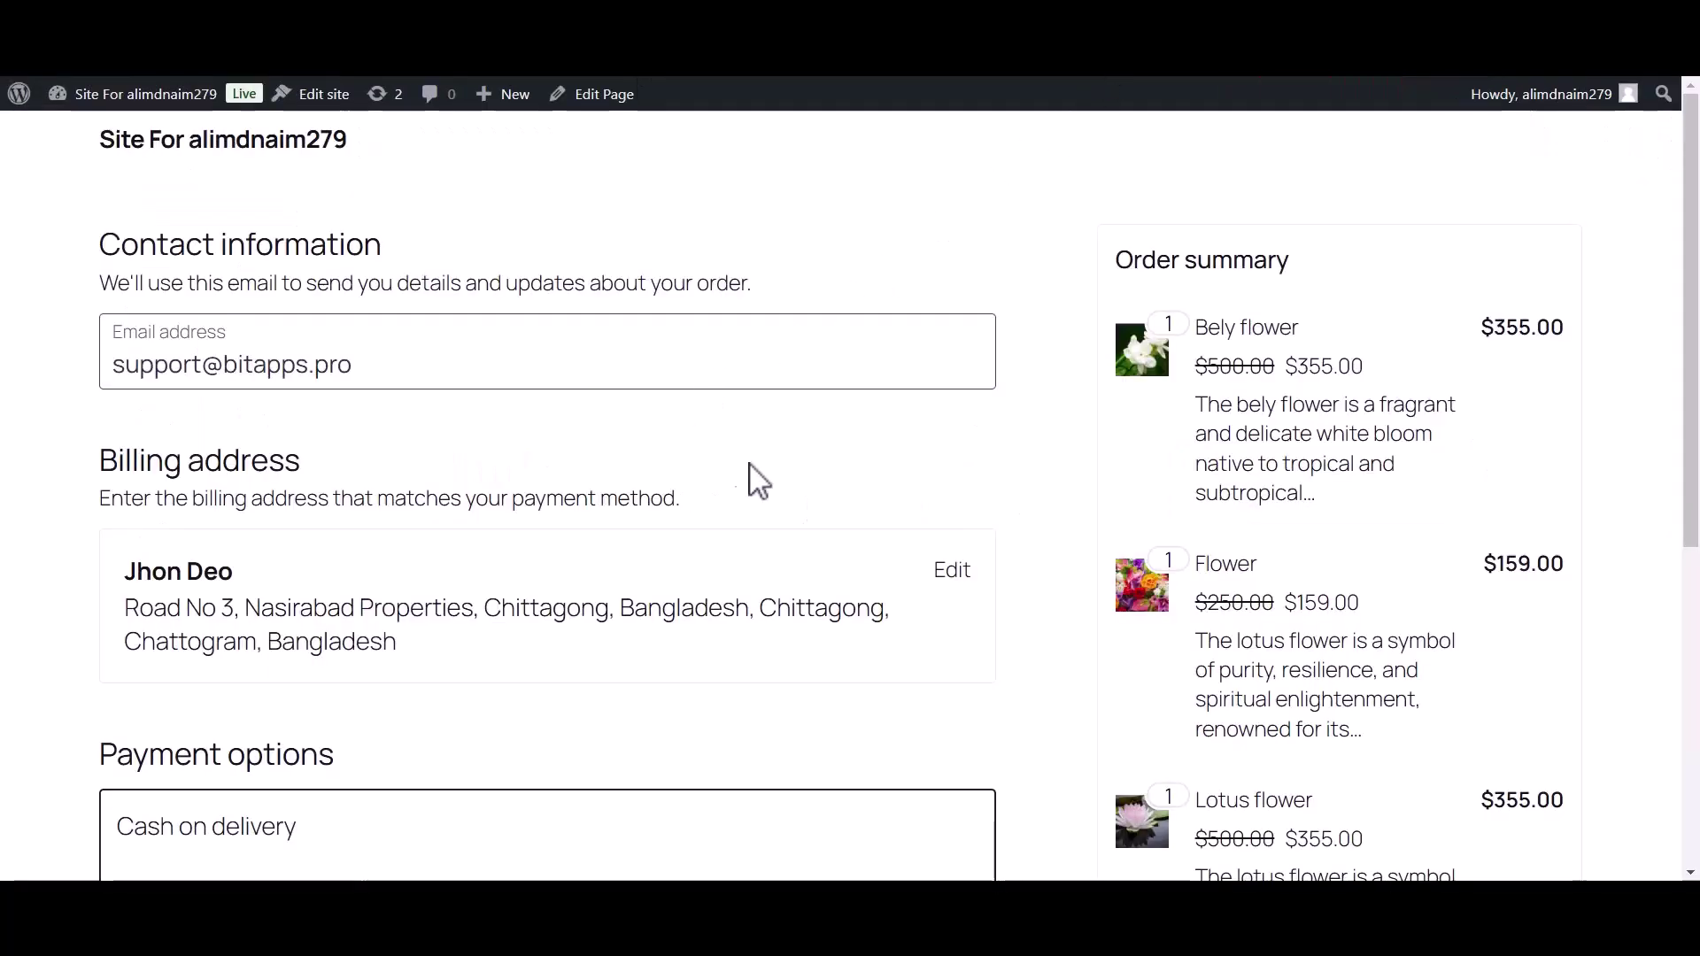
pyautogui.click(950, 574)
pyautogui.scroll(-8, 949, 589)
pyautogui.click(770, 836)
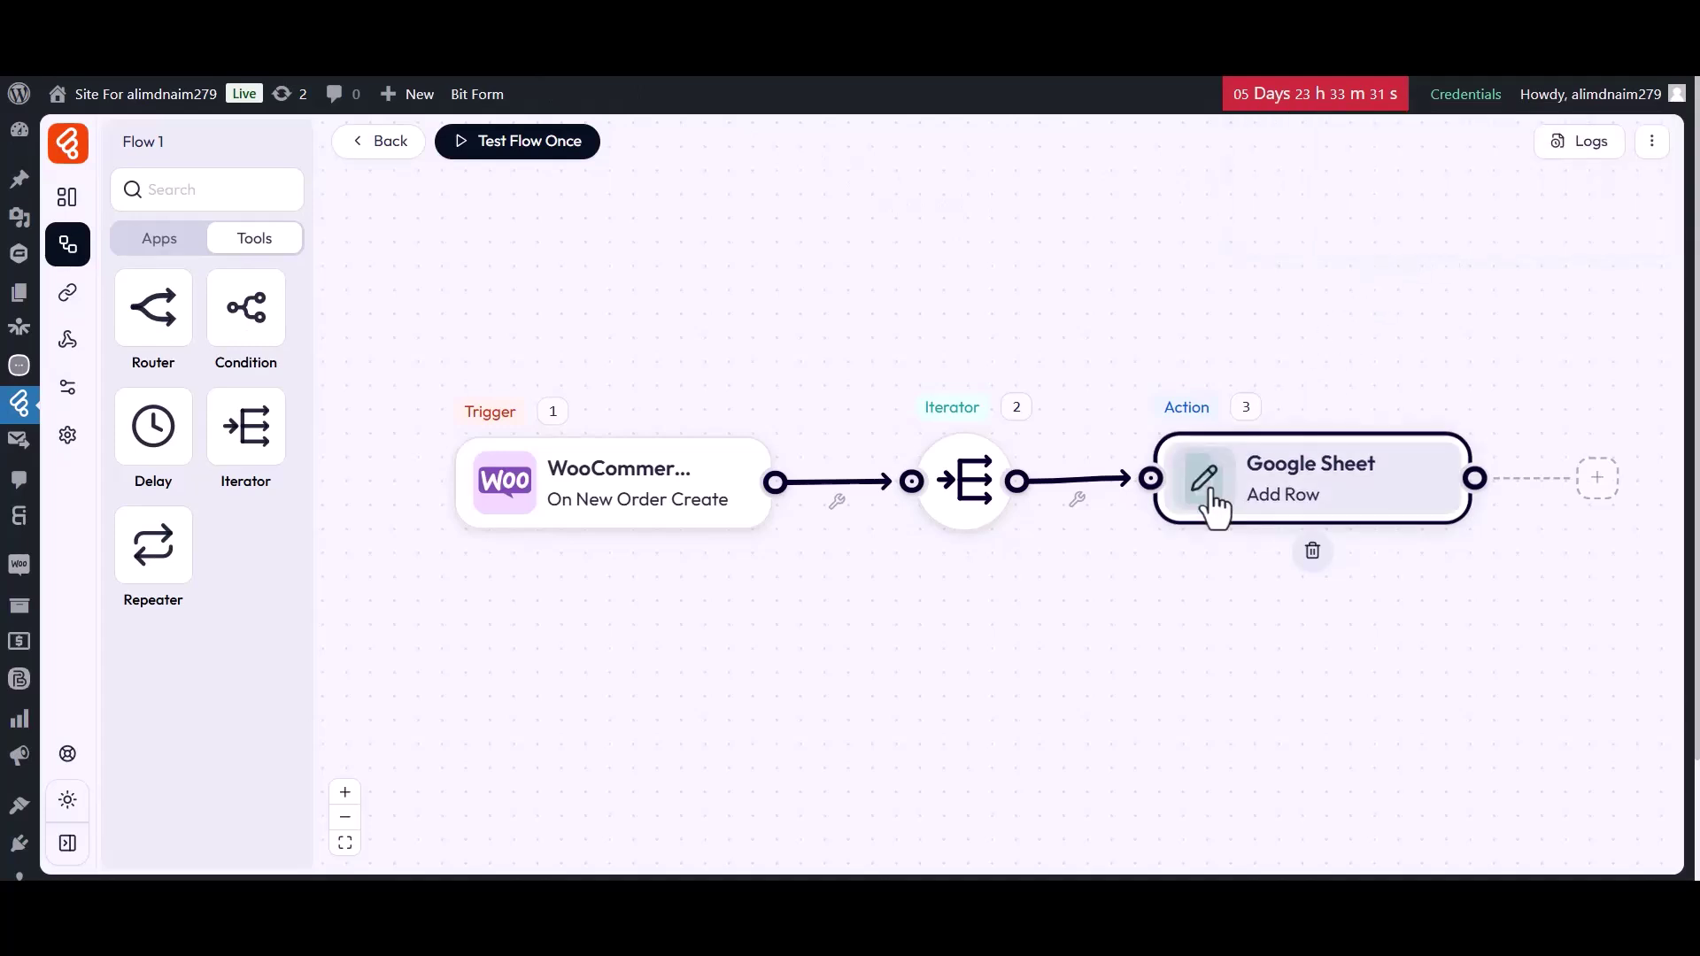
# - Reopen the Google Sheet action's settings and map column A to the Iterator's product_id
pyautogui.click(1207, 497)
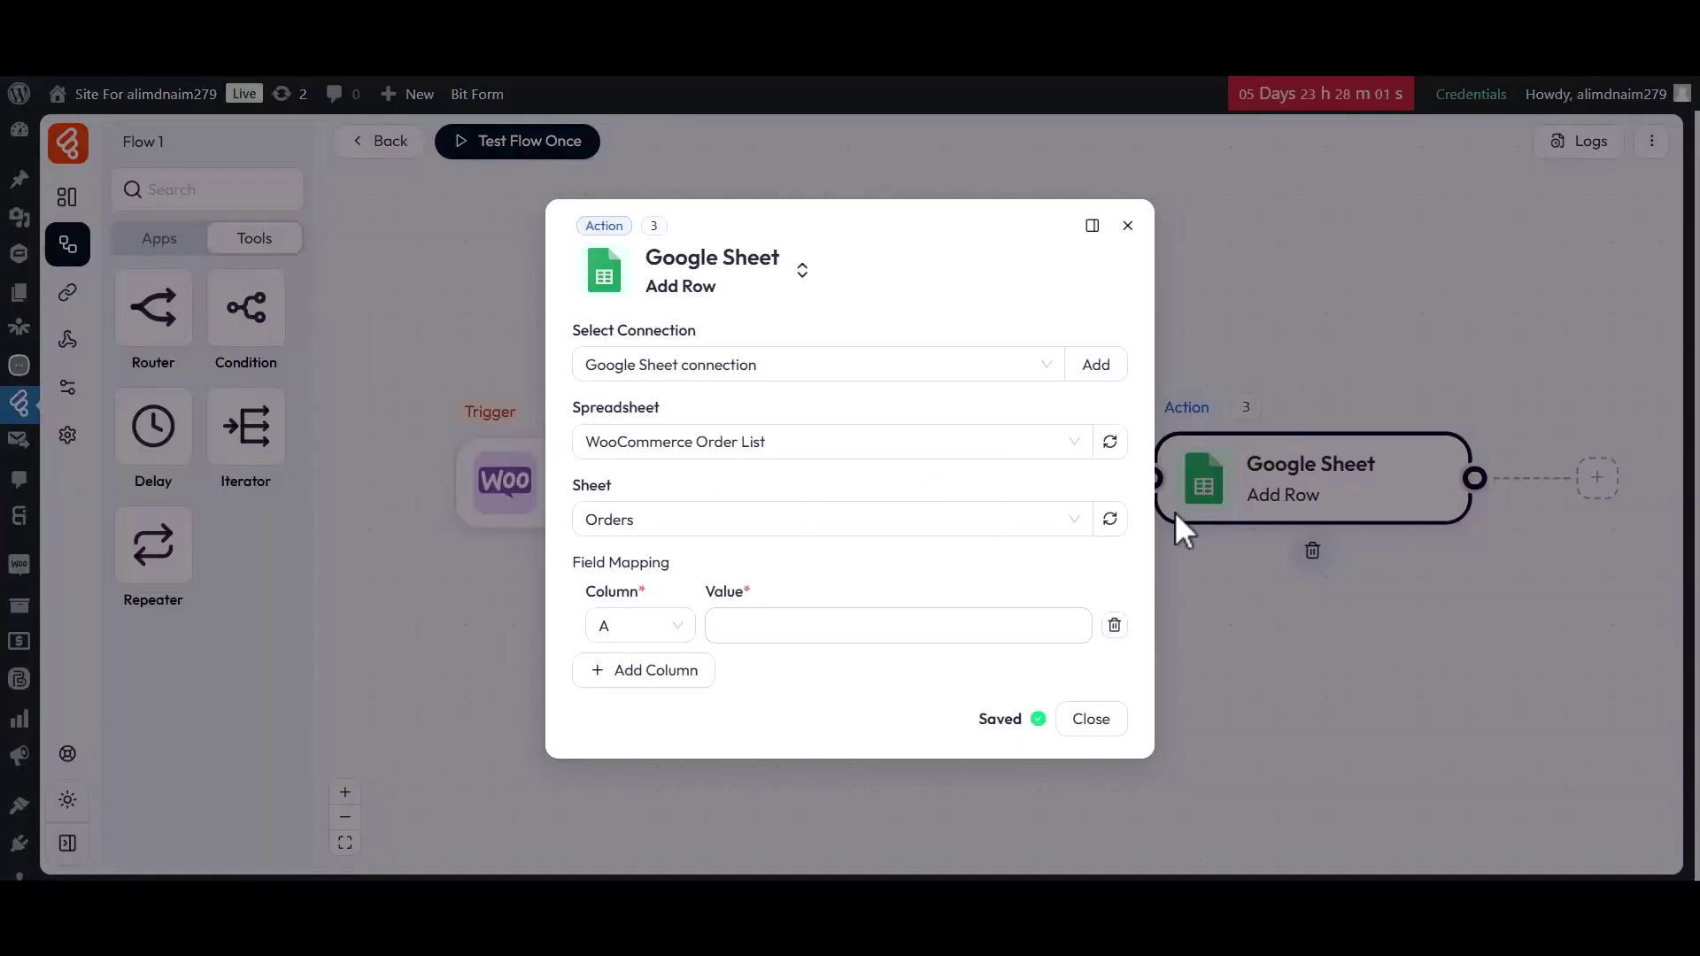
pyautogui.click(1005, 630)
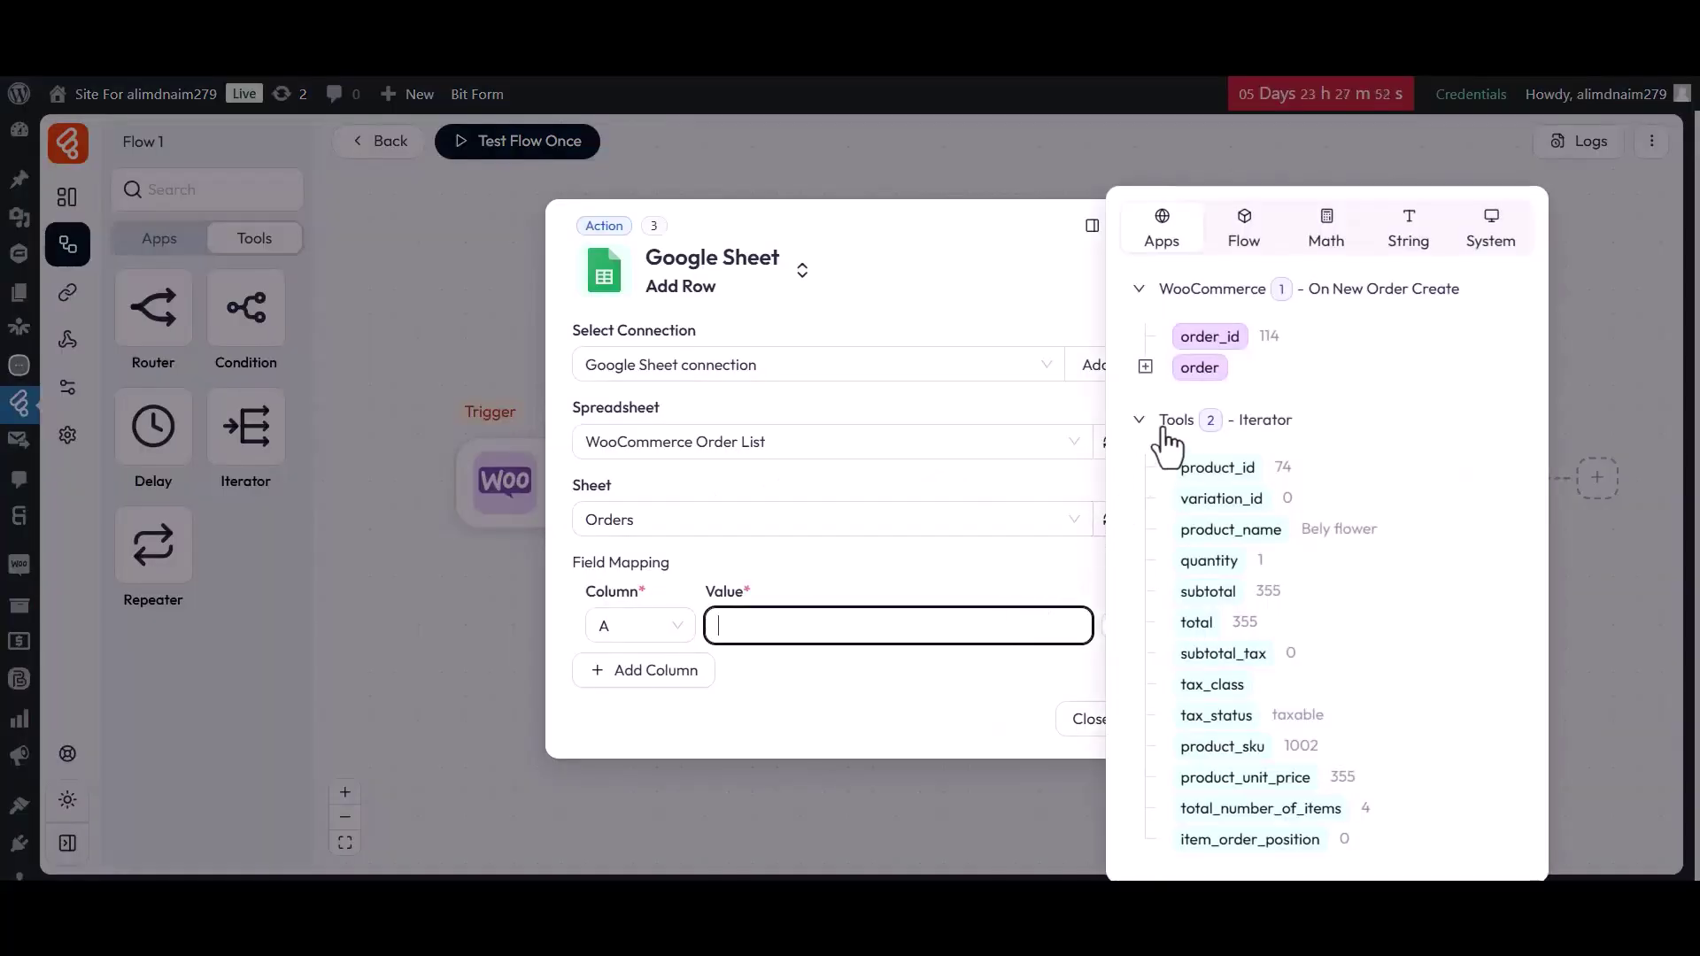
pyautogui.click(1218, 469)
pyautogui.click(941, 677)
# - Add column B to the field mapping and map it to the Iterator's product_name
pyautogui.click(644, 670)
pyautogui.click(634, 660)
pyautogui.click(619, 406)
pyautogui.click(864, 673)
pyautogui.click(1217, 529)
pyautogui.click(842, 713)
# - Add column C to the field mapping and map it to the Iterator's quantity
pyautogui.click(649, 711)
pyautogui.click(651, 708)
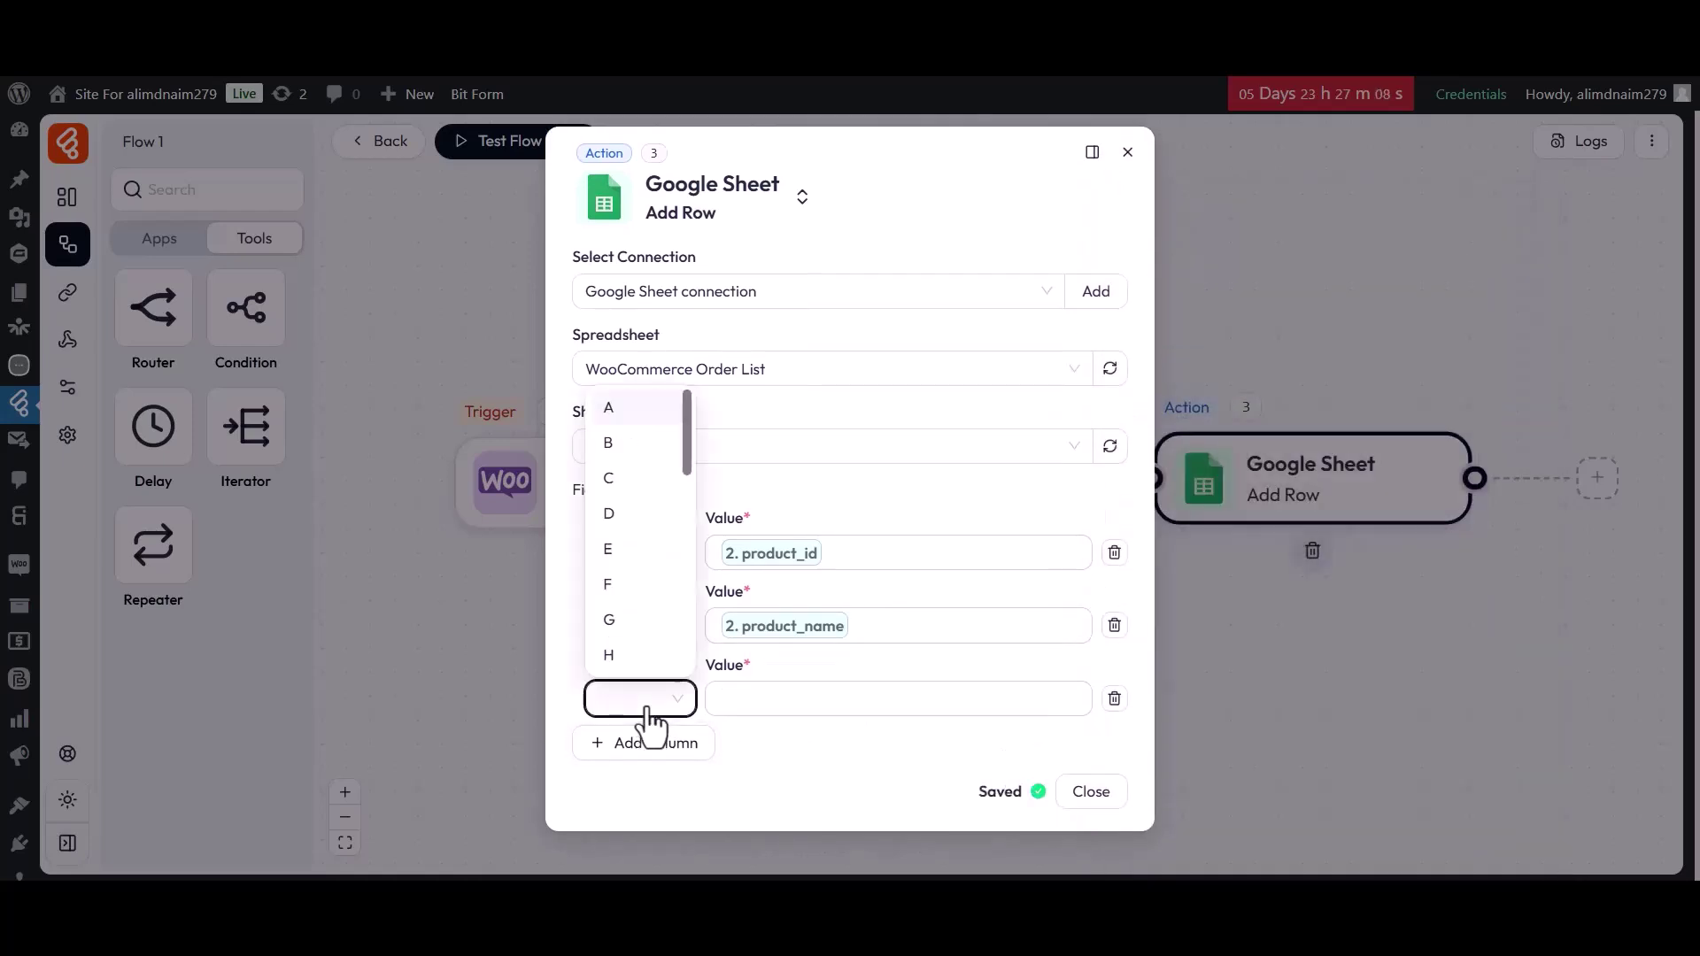
pyautogui.click(617, 479)
pyautogui.click(873, 704)
pyautogui.click(1208, 560)
pyautogui.click(842, 759)
# - Add column D to the field mapping, map it to the Iterator's product_sku and close the action settings
pyautogui.click(652, 748)
pyautogui.click(638, 733)
pyautogui.click(611, 553)
pyautogui.click(873, 747)
pyautogui.click(1222, 746)
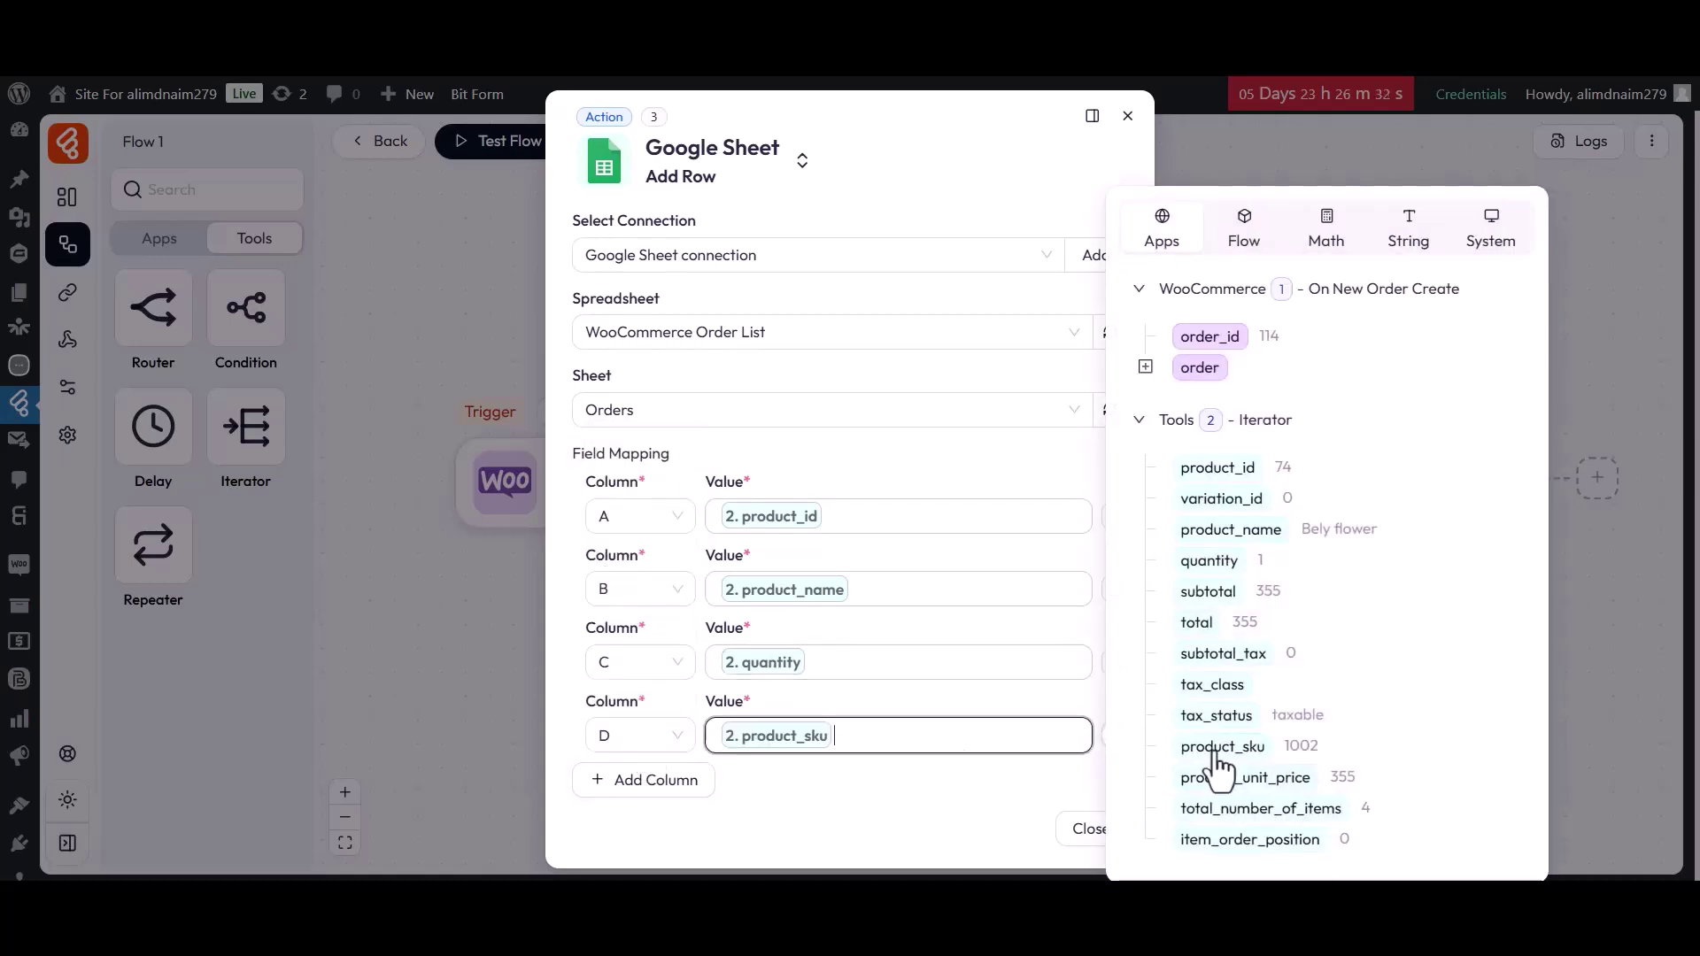
pyautogui.click(903, 788)
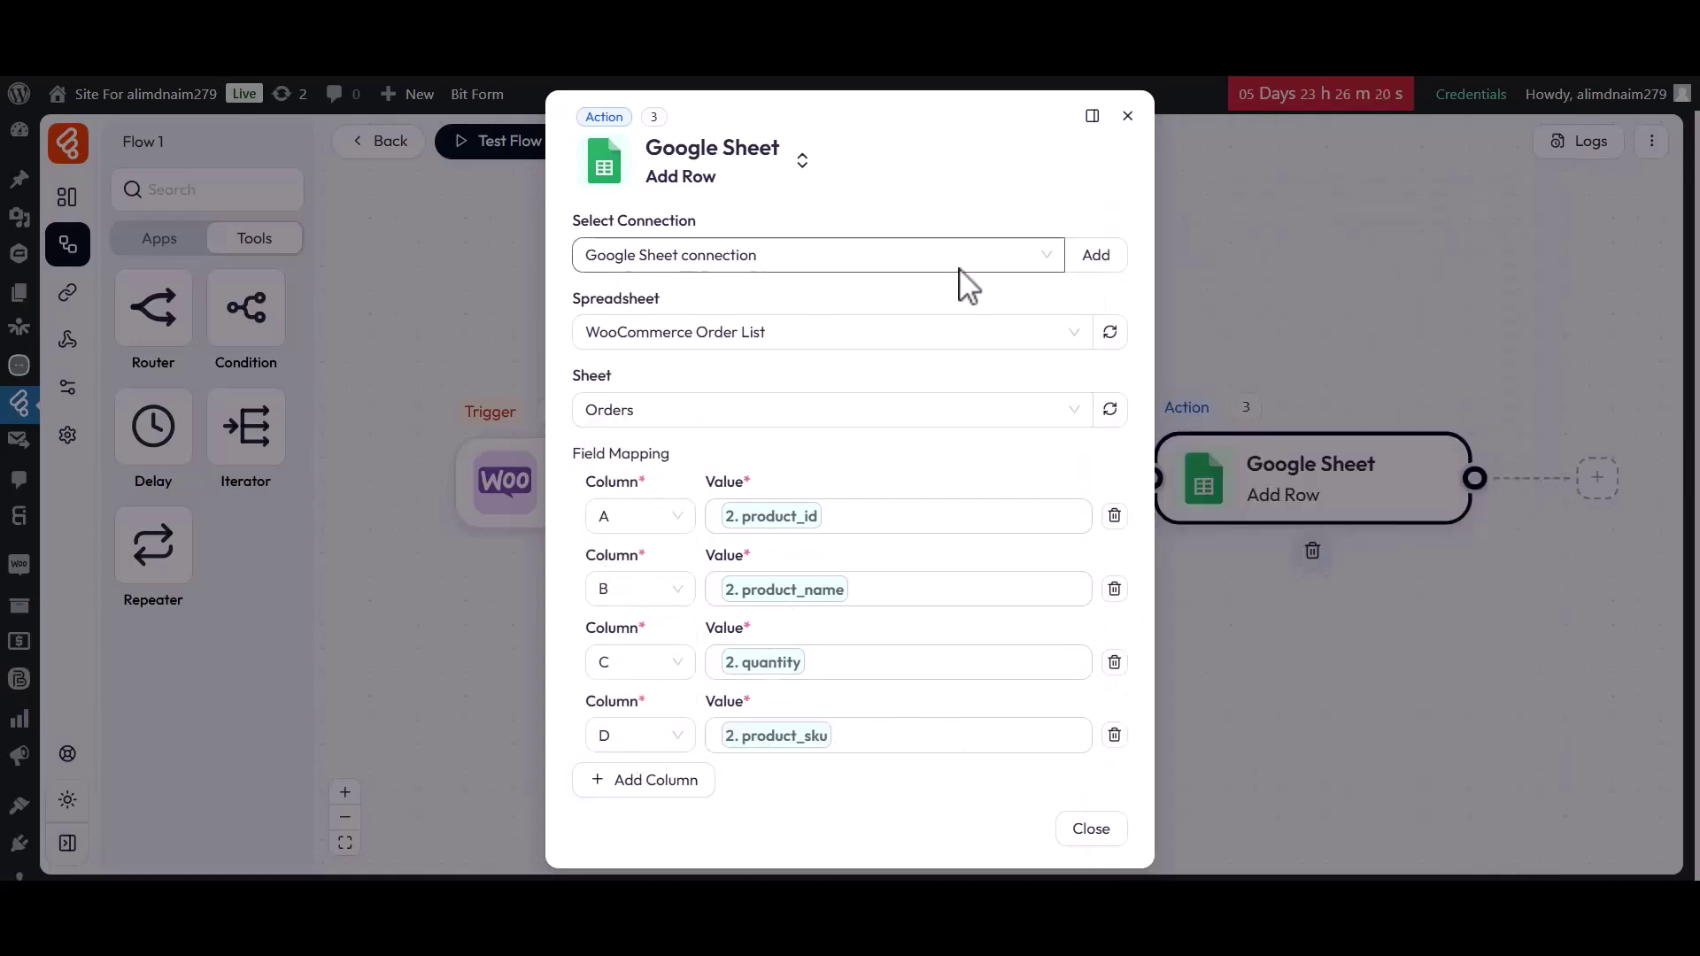
pyautogui.click(1092, 831)
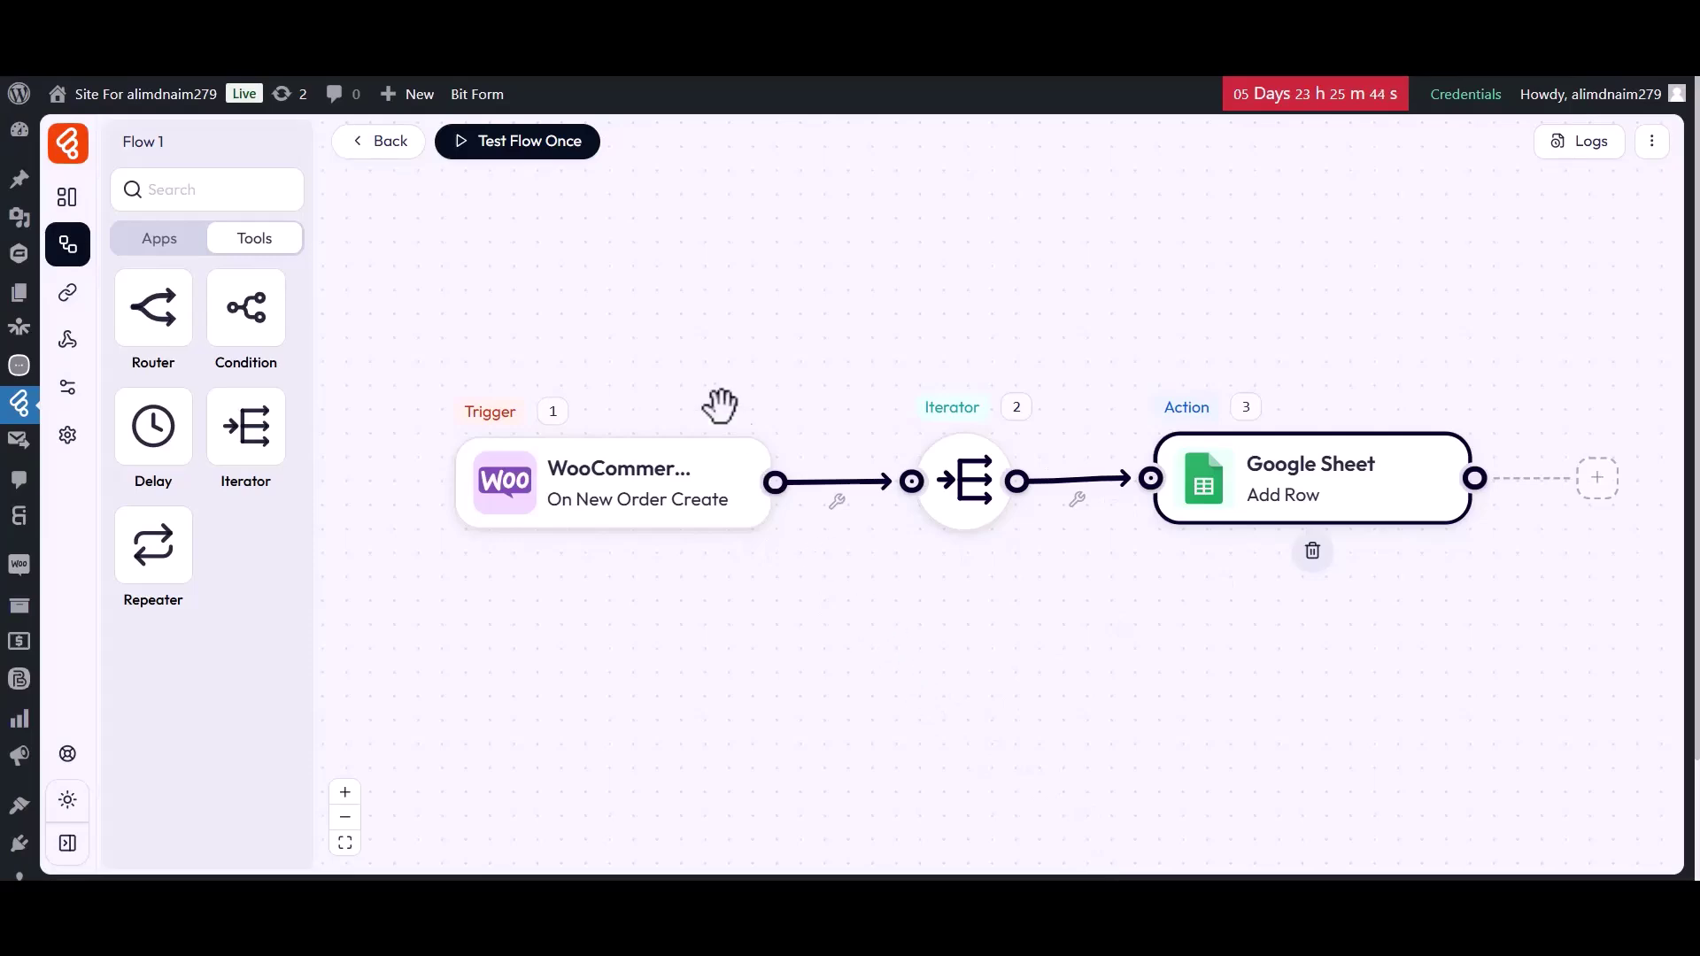
# - Start a single test of the flow and add Bely flower, Flower, Lotus flower and Rose Flower to the shop cart
pyautogui.click(533, 149)
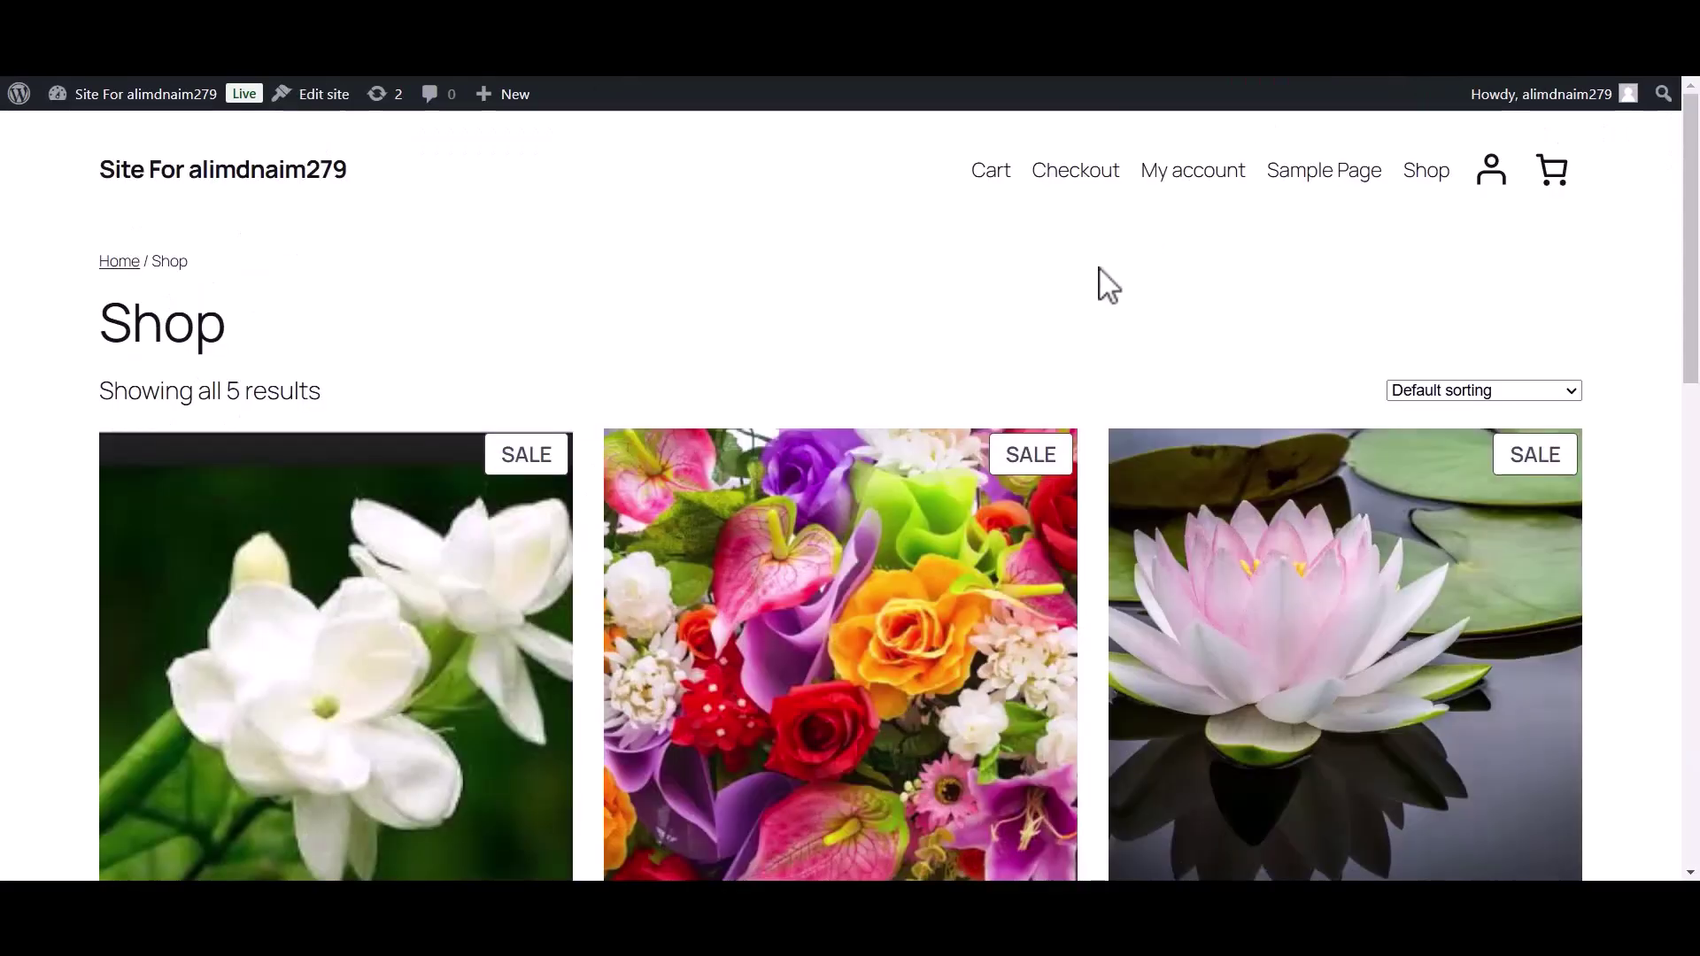
pyautogui.scroll(-3, 865, 535)
pyautogui.click(372, 707)
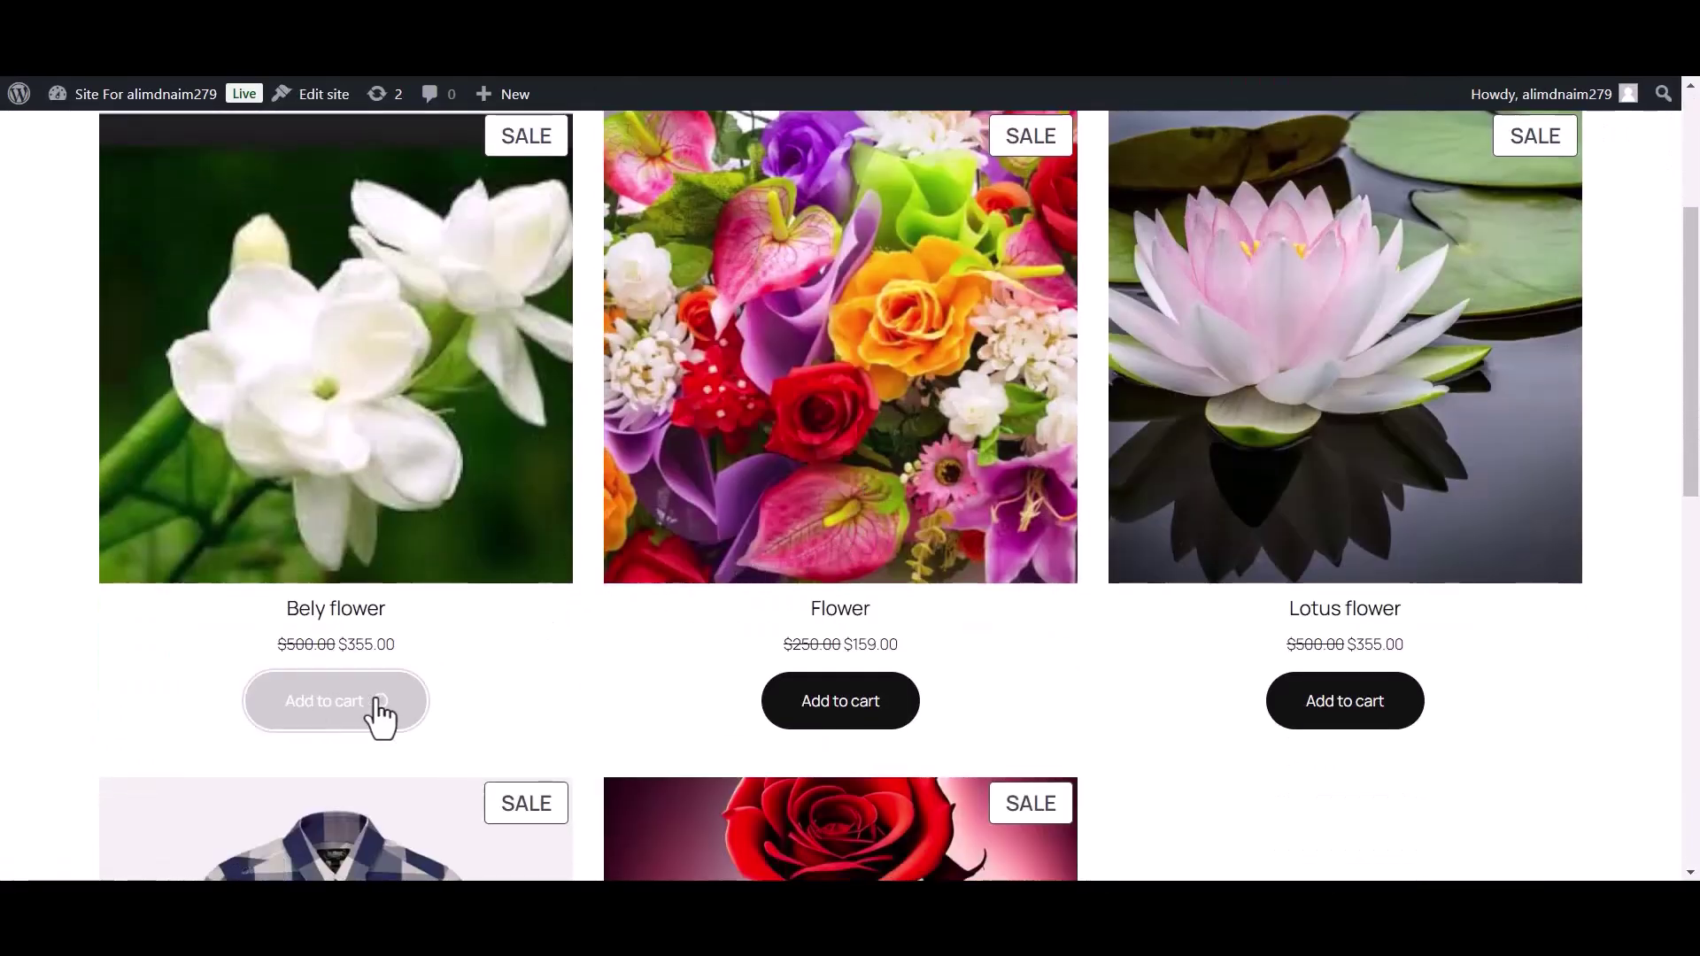
pyautogui.click(827, 709)
pyautogui.click(1339, 713)
pyautogui.scroll(-7, 1337, 725)
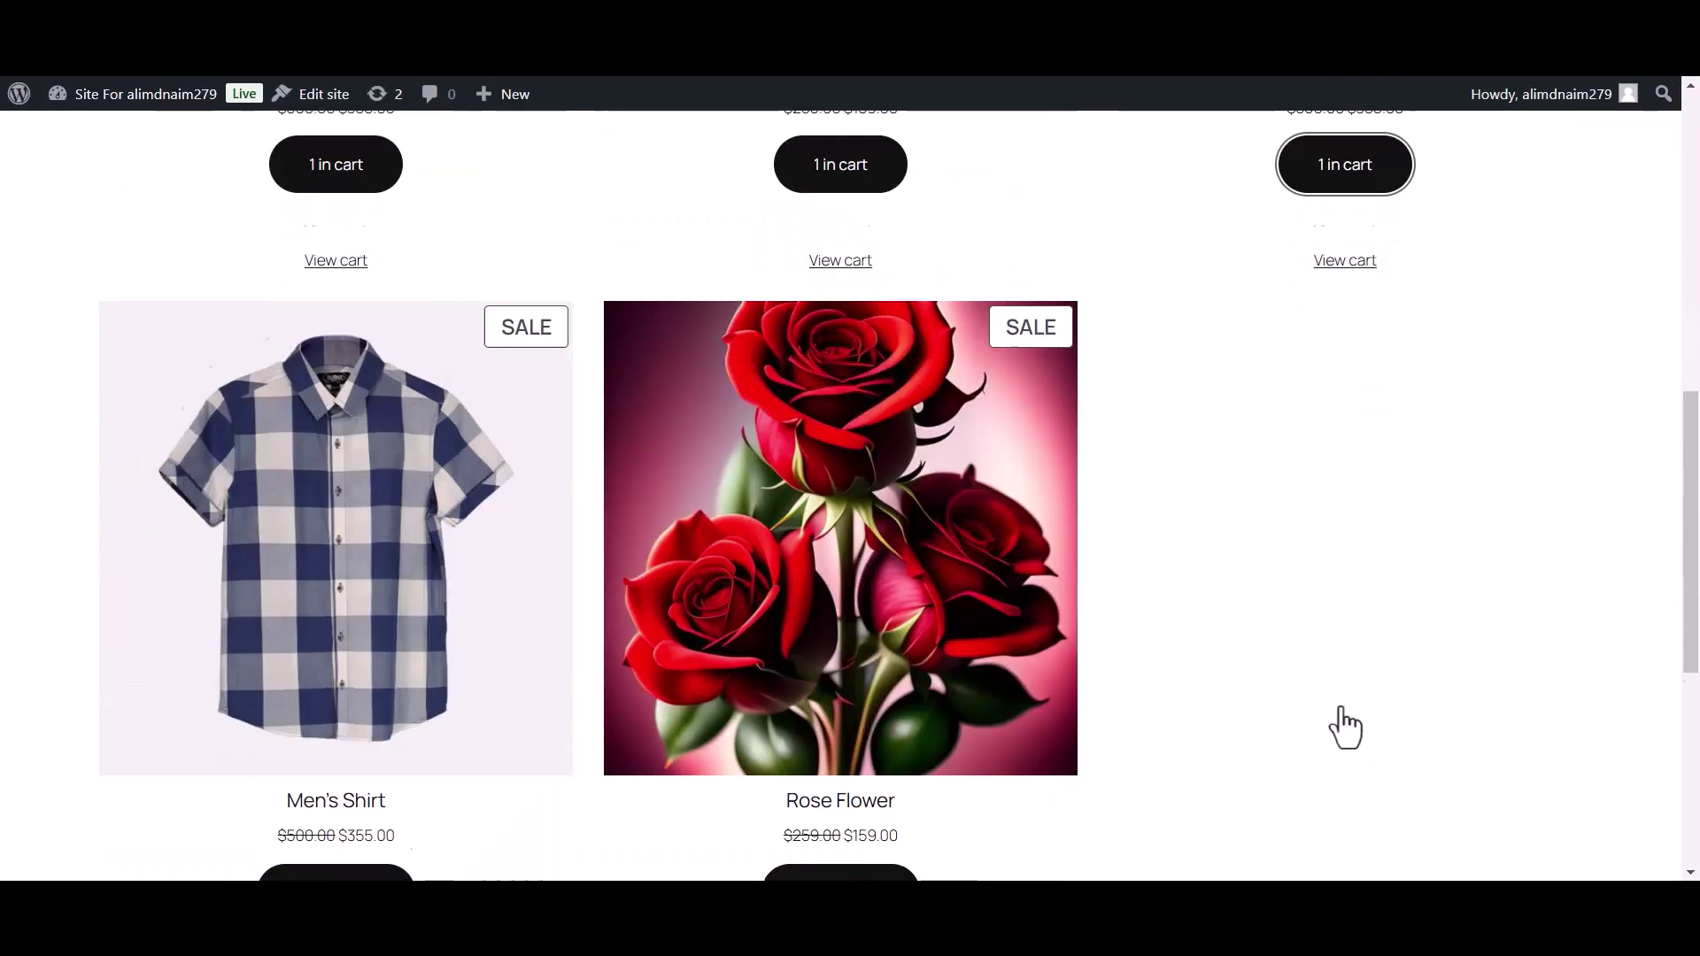
pyautogui.click(858, 748)
# - Take the cart to checkout and place the order with the existing billing details and cash on delivery
pyautogui.scroll(10, 859, 748)
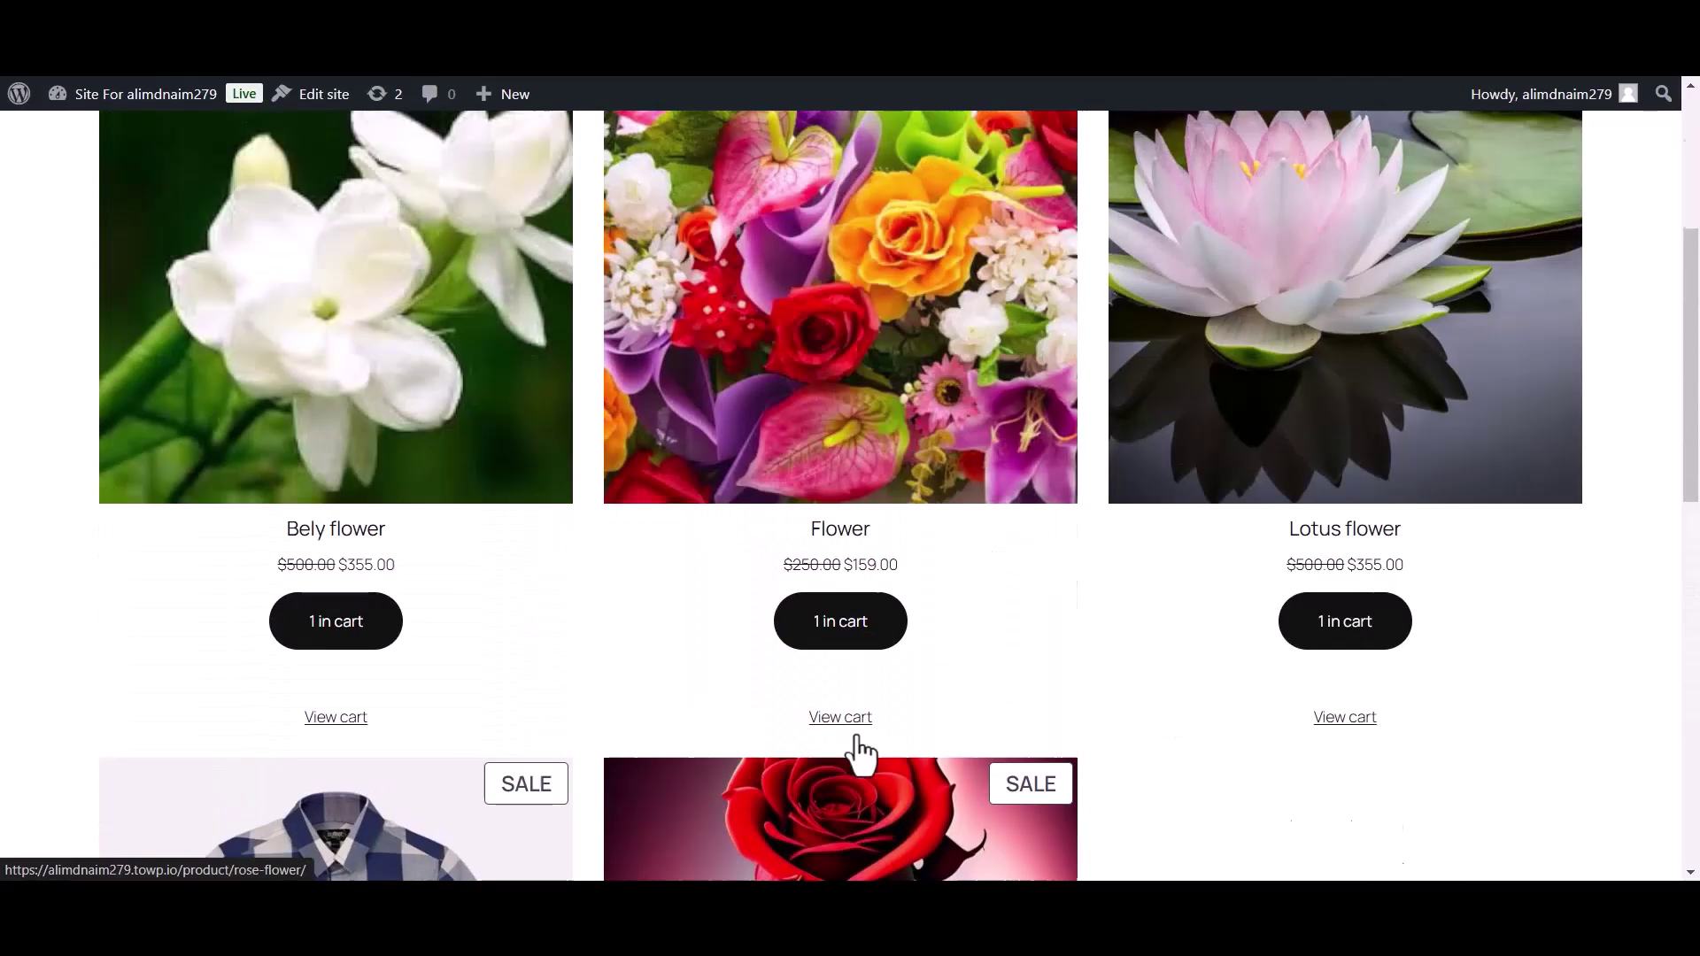
pyautogui.click(1552, 177)
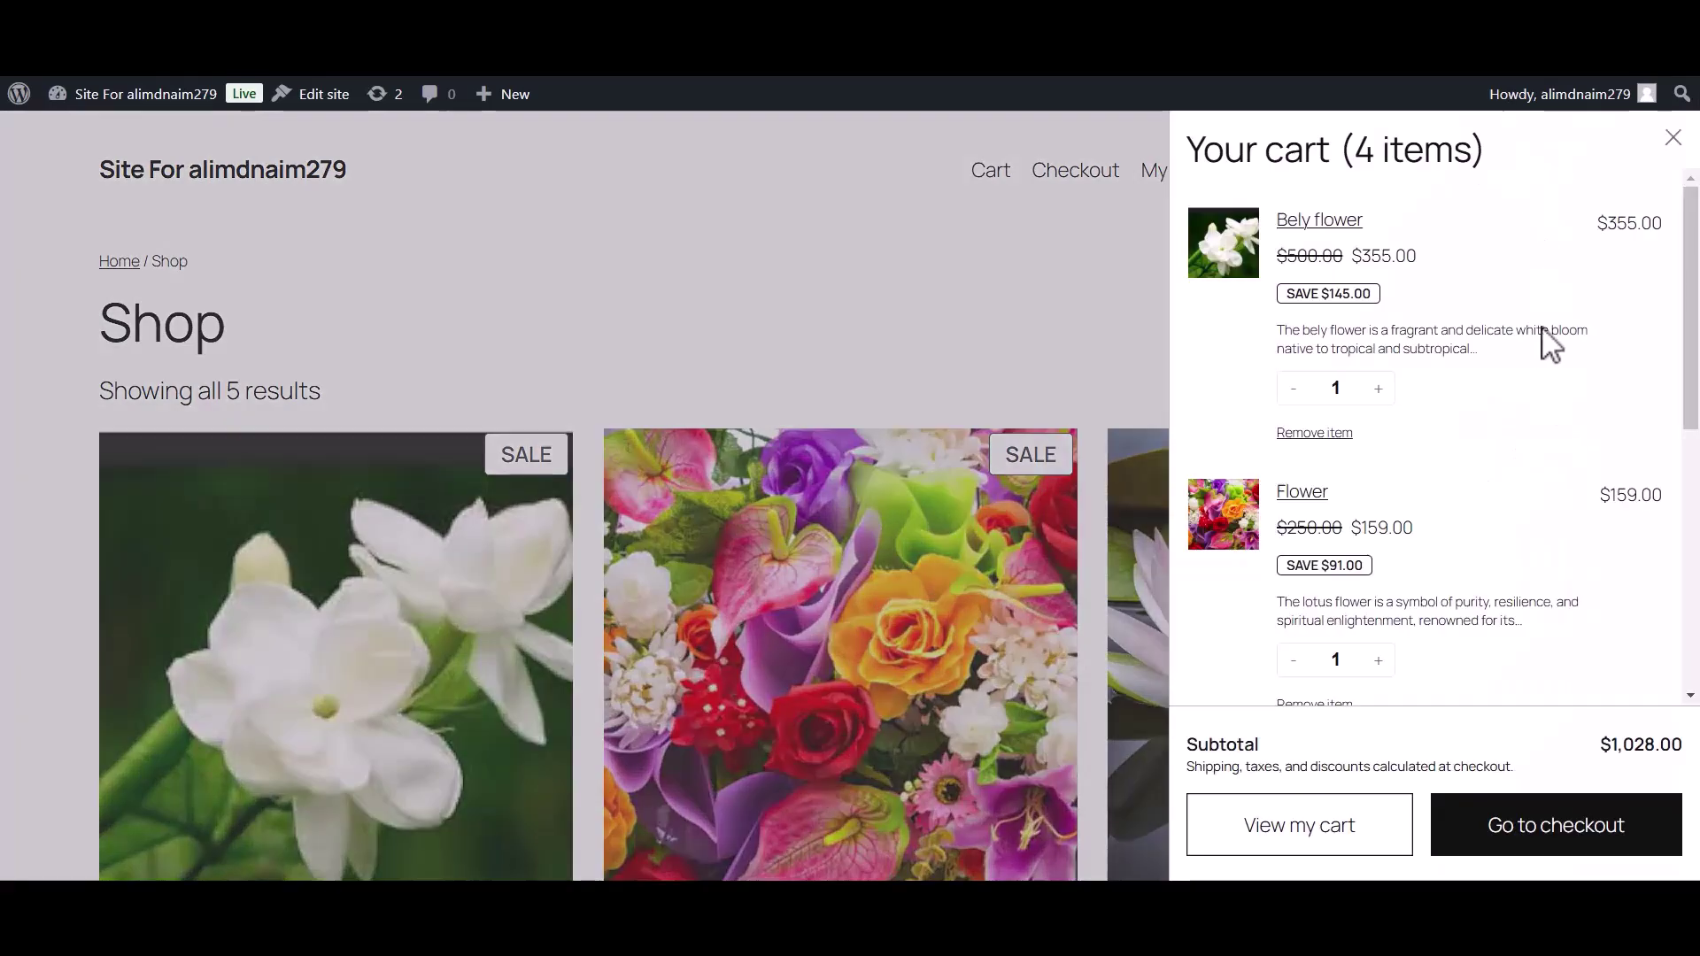
pyautogui.click(1514, 842)
pyautogui.click(952, 569)
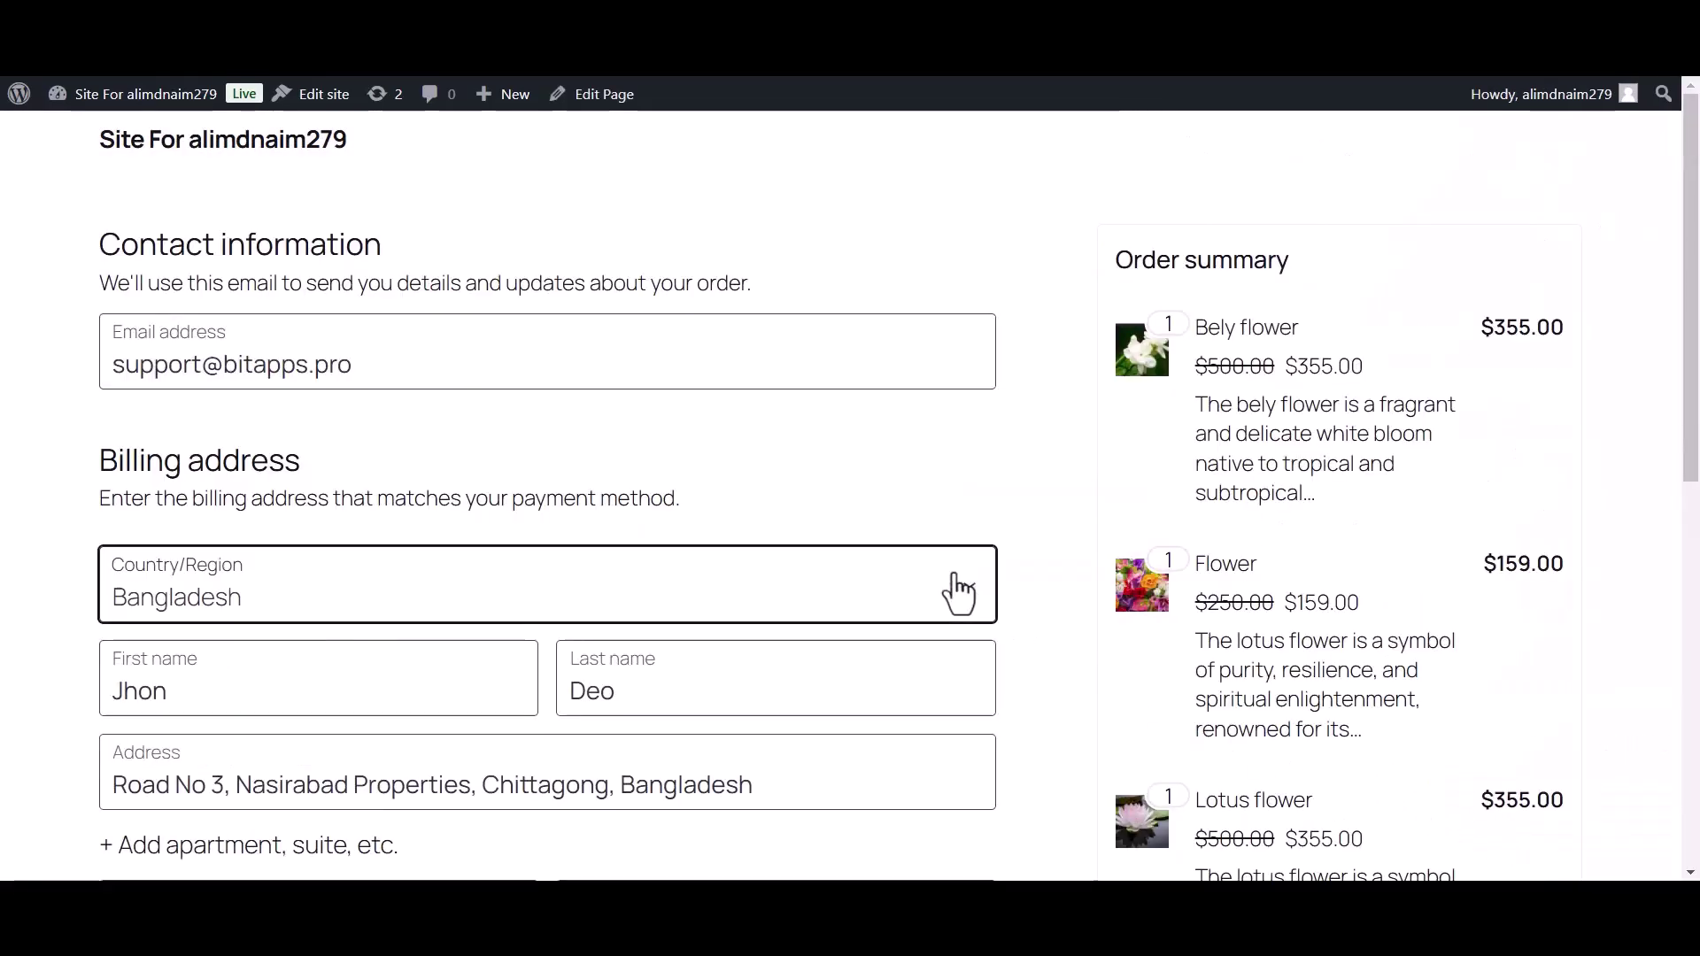
pyautogui.scroll(-8, 965, 593)
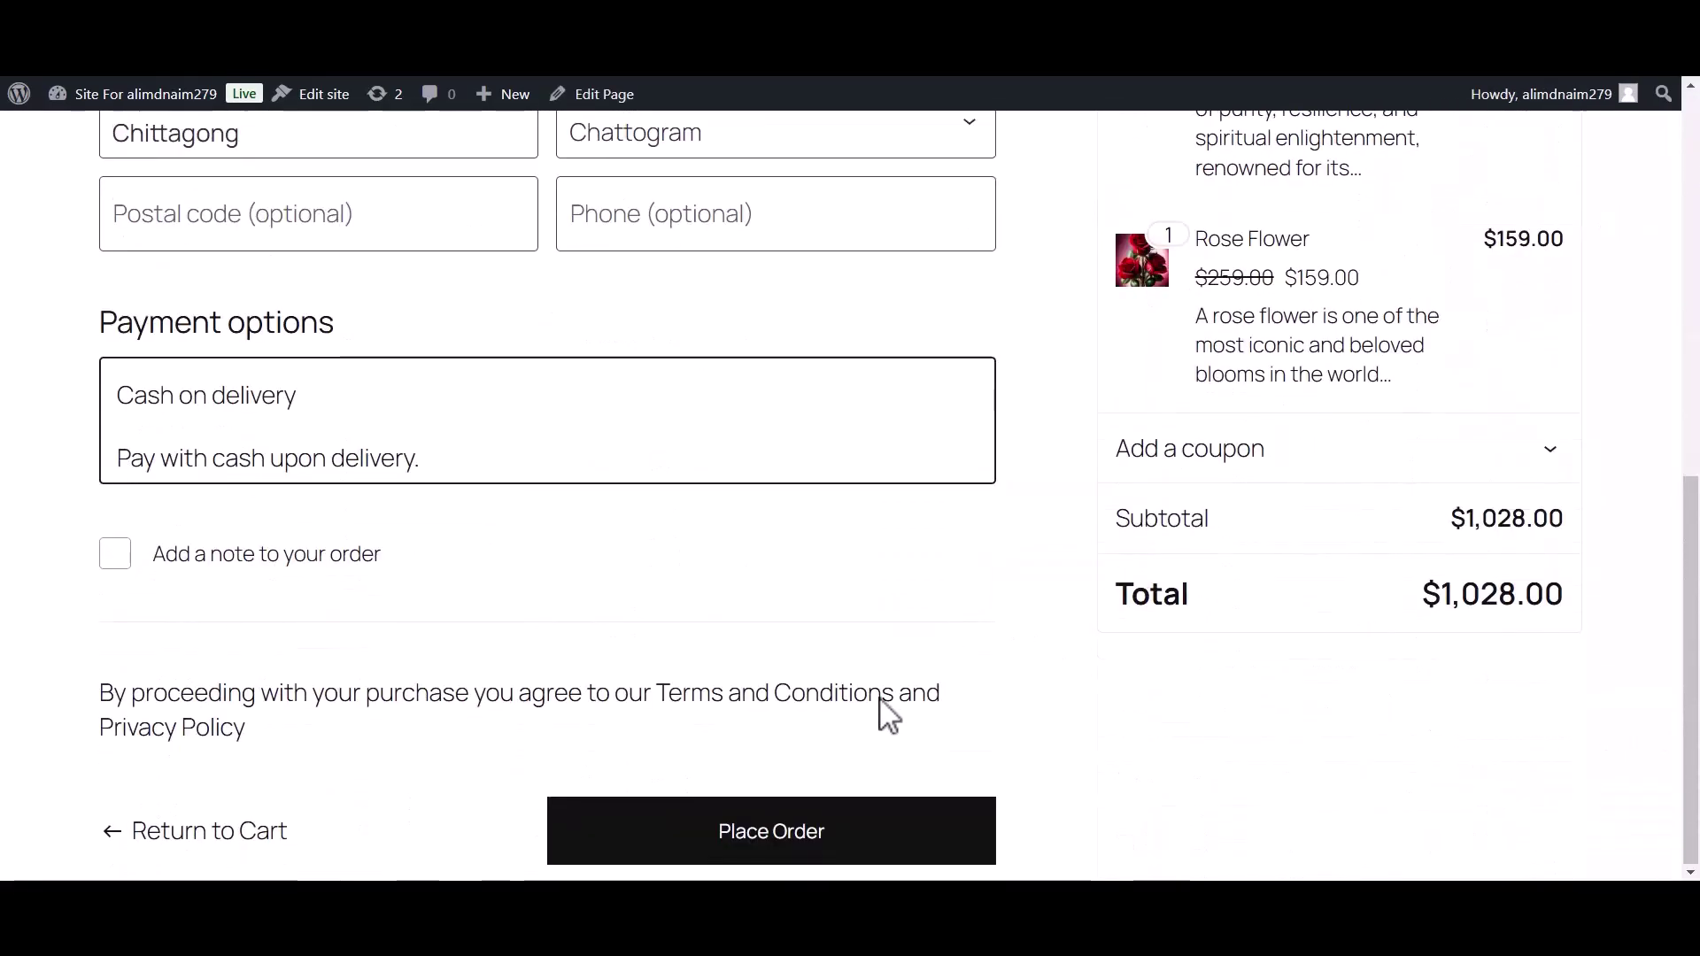
pyautogui.click(759, 836)
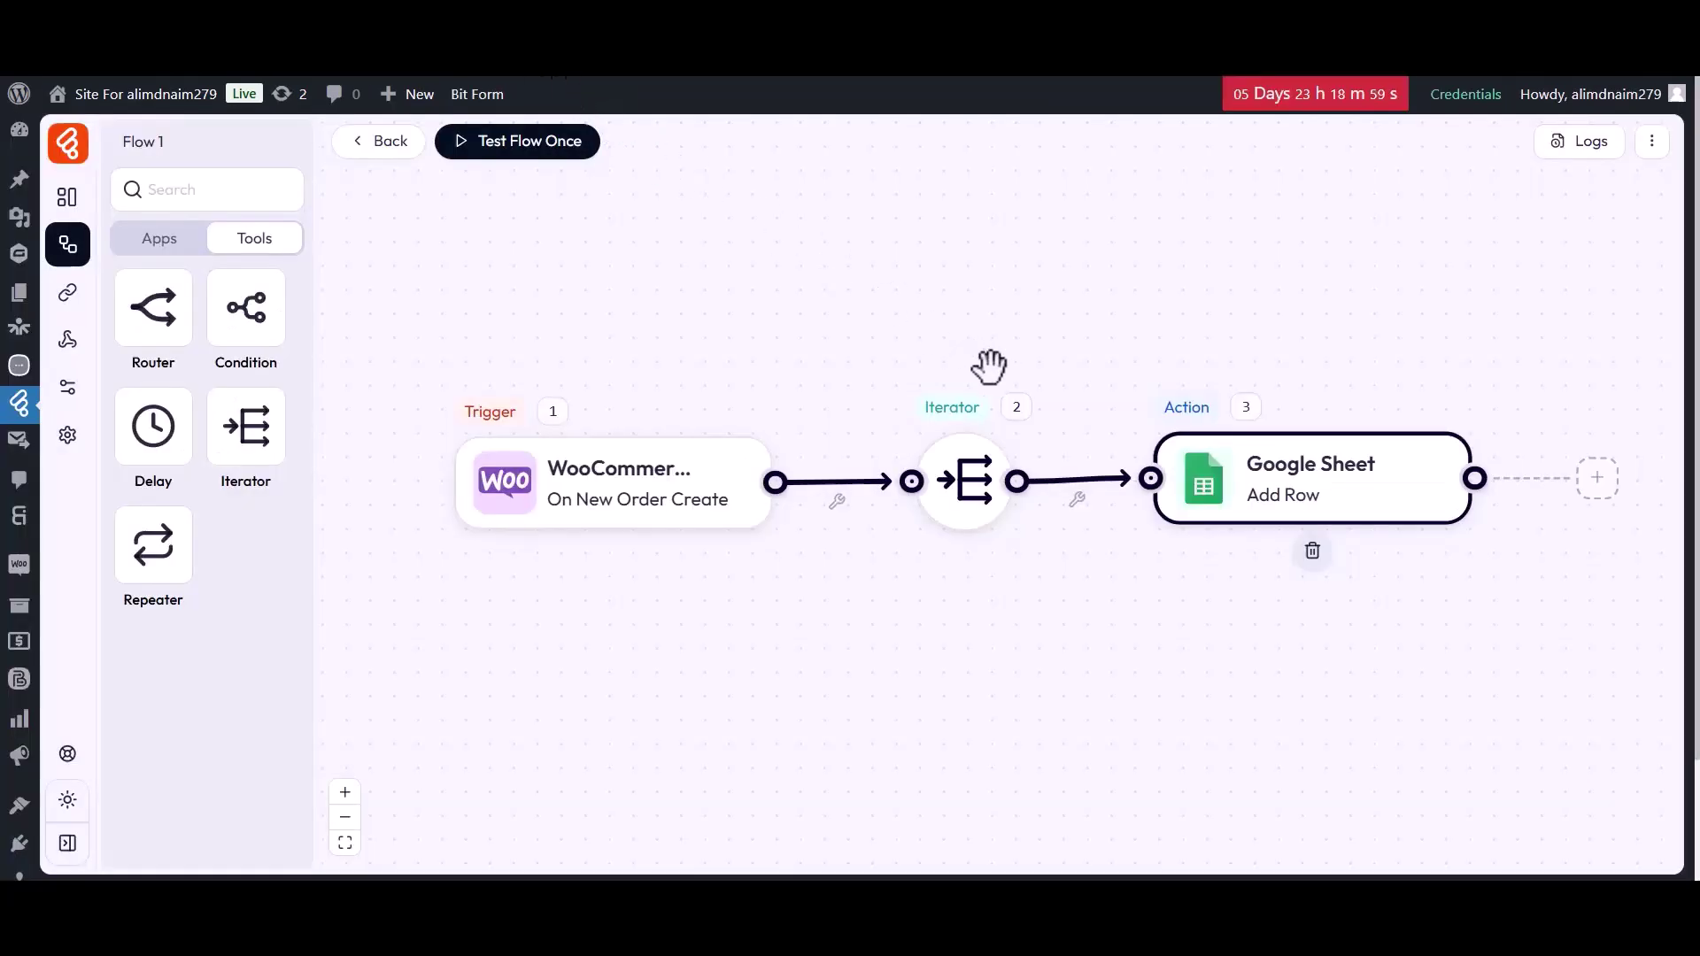
# - Open the details of the newest run in the flow's log history and expand its Iterator entry
pyautogui.click(1579, 143)
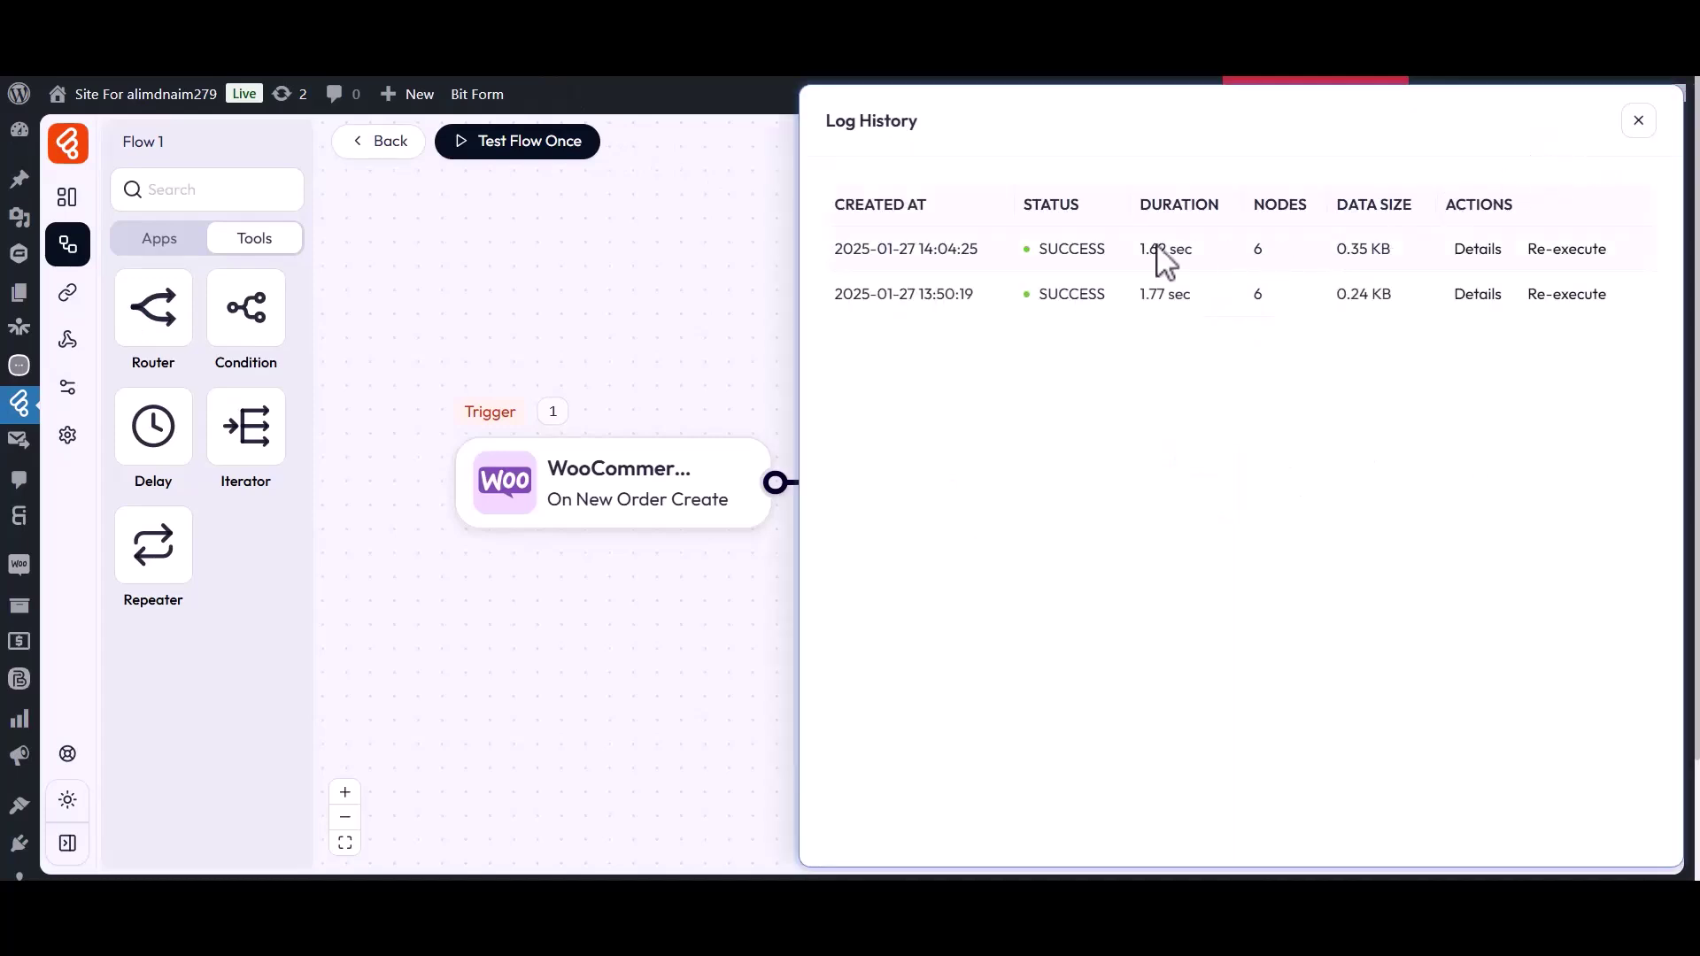
pyautogui.click(1481, 254)
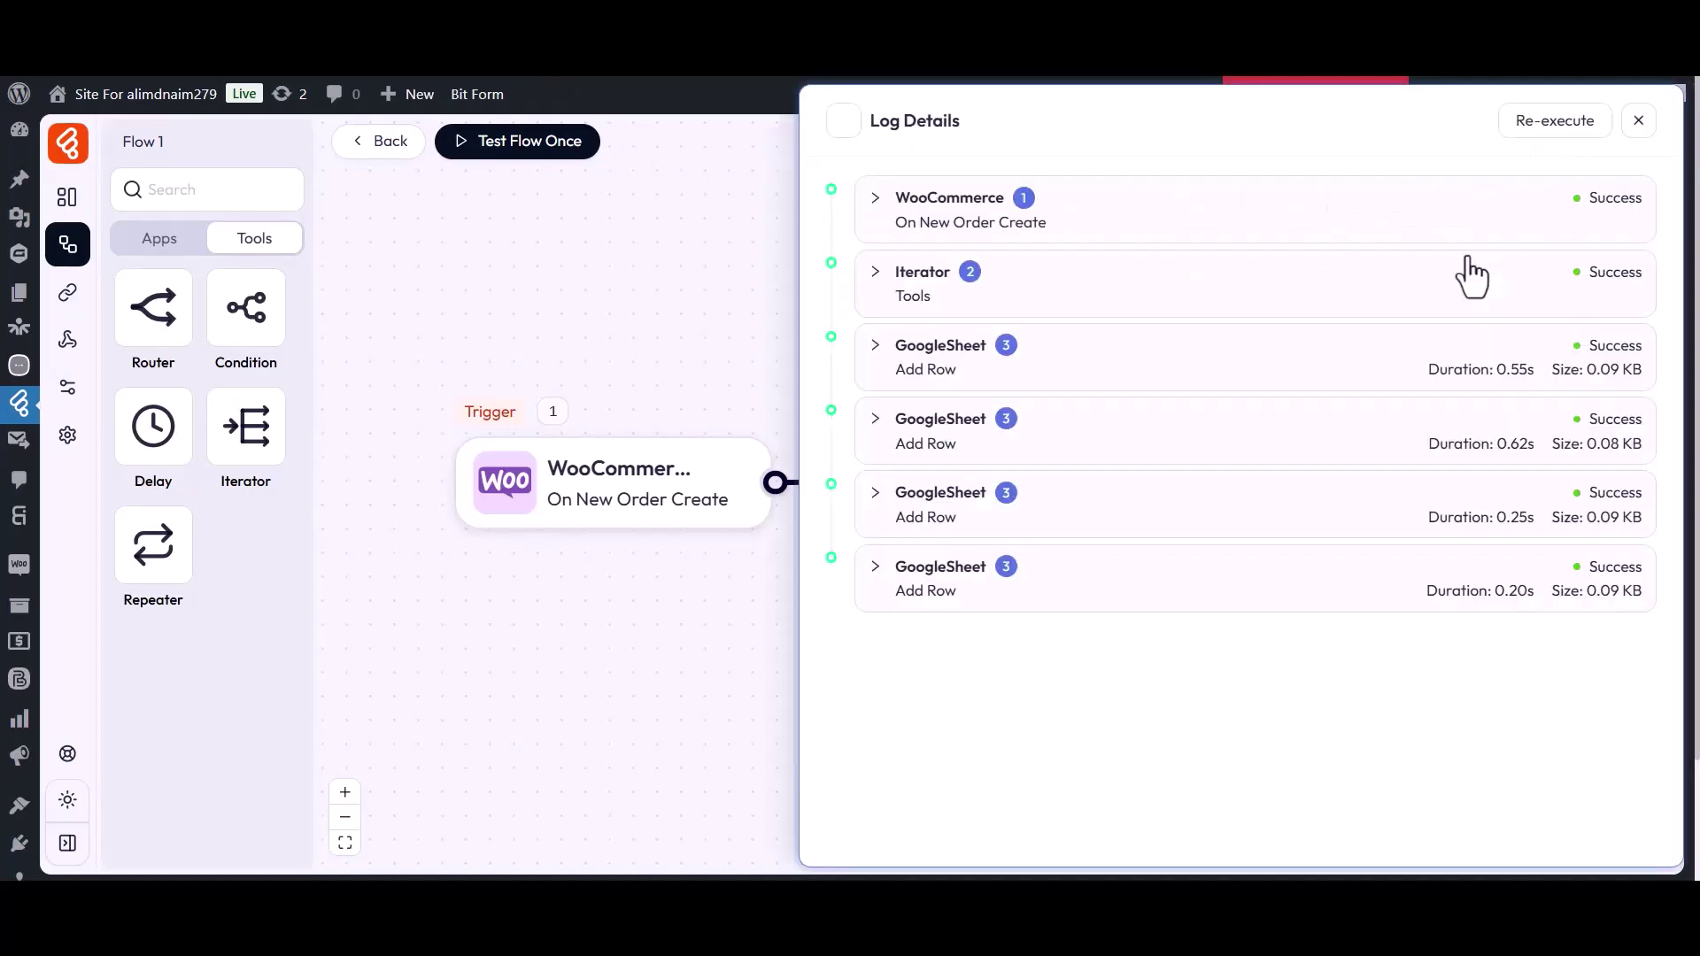
pyautogui.click(1133, 285)
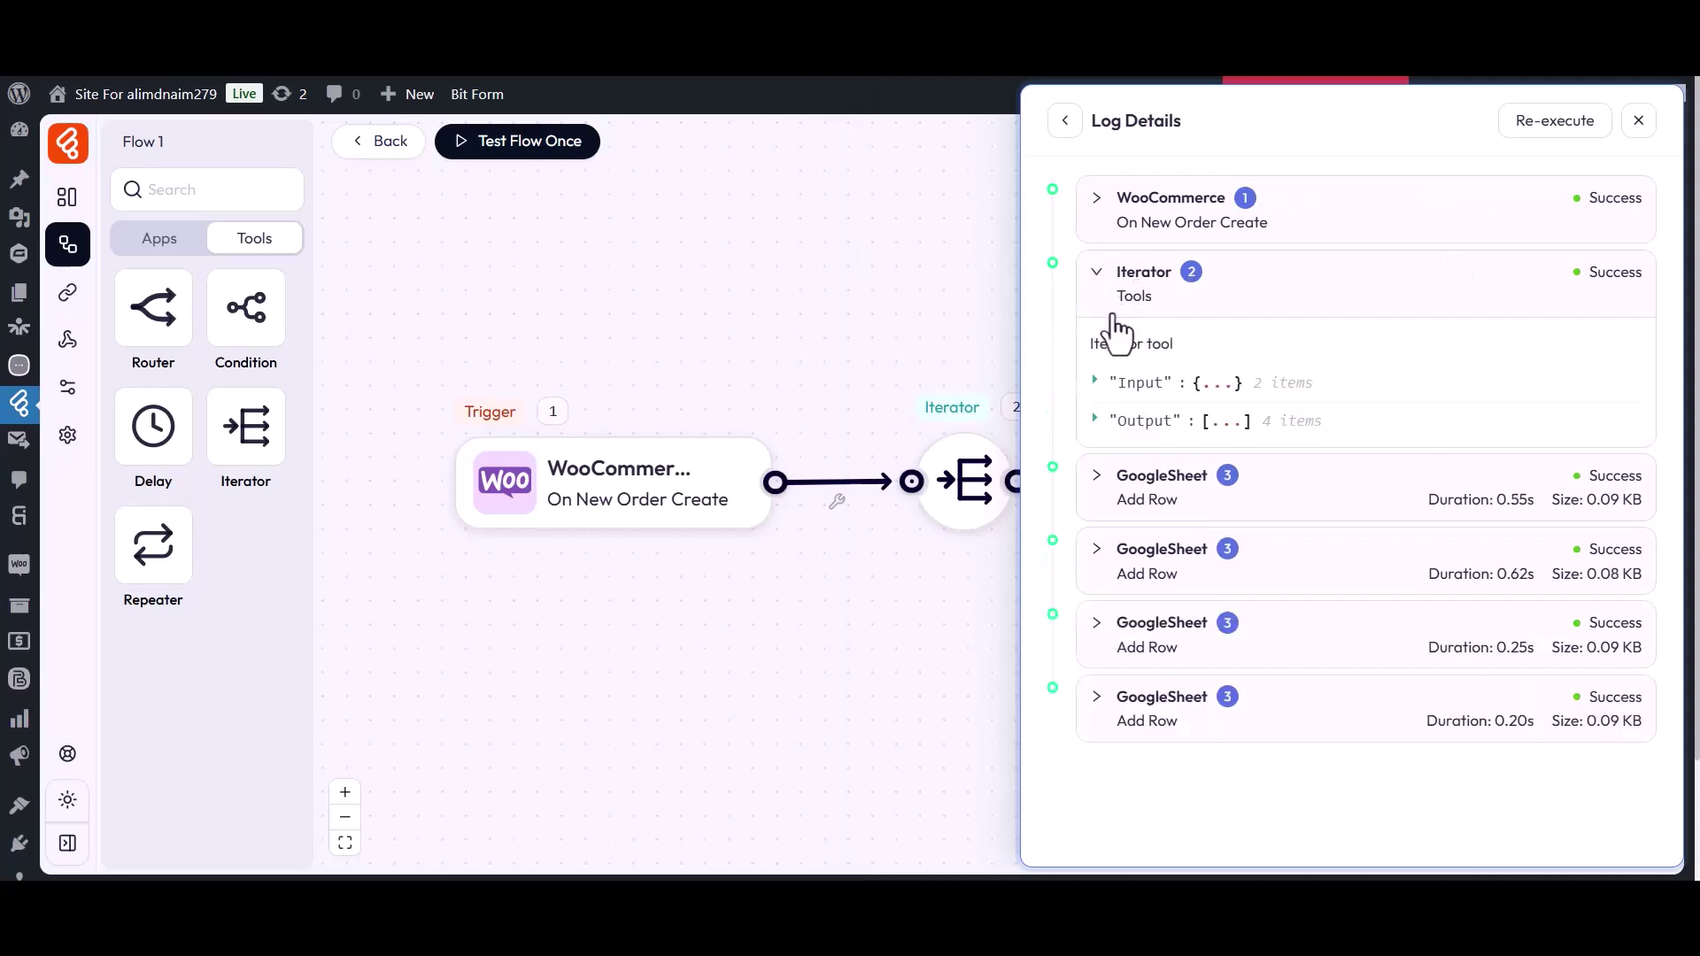
# - Examine the individual GoogleSheet Add Row entries in the run's log details and close the log
pyautogui.click(1178, 487)
pyautogui.click(1172, 503)
pyautogui.click(1177, 559)
pyautogui.click(1167, 636)
pyautogui.click(1167, 636)
pyautogui.click(1178, 698)
pyautogui.click(1186, 696)
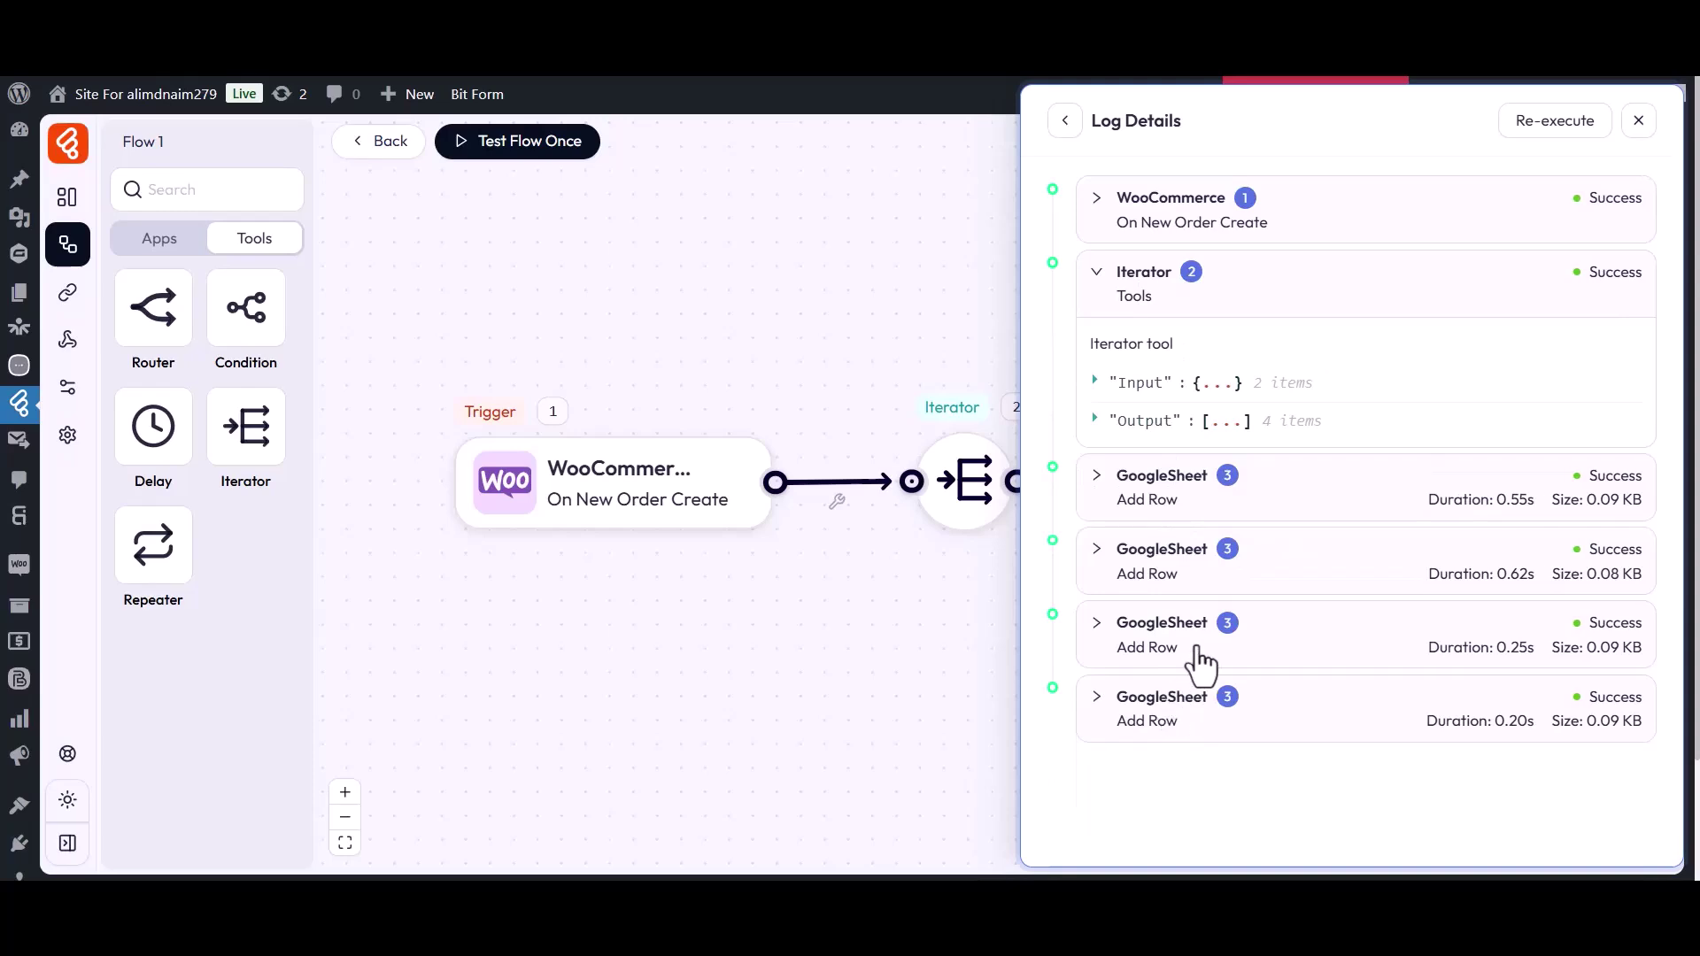
pyautogui.click(1639, 121)
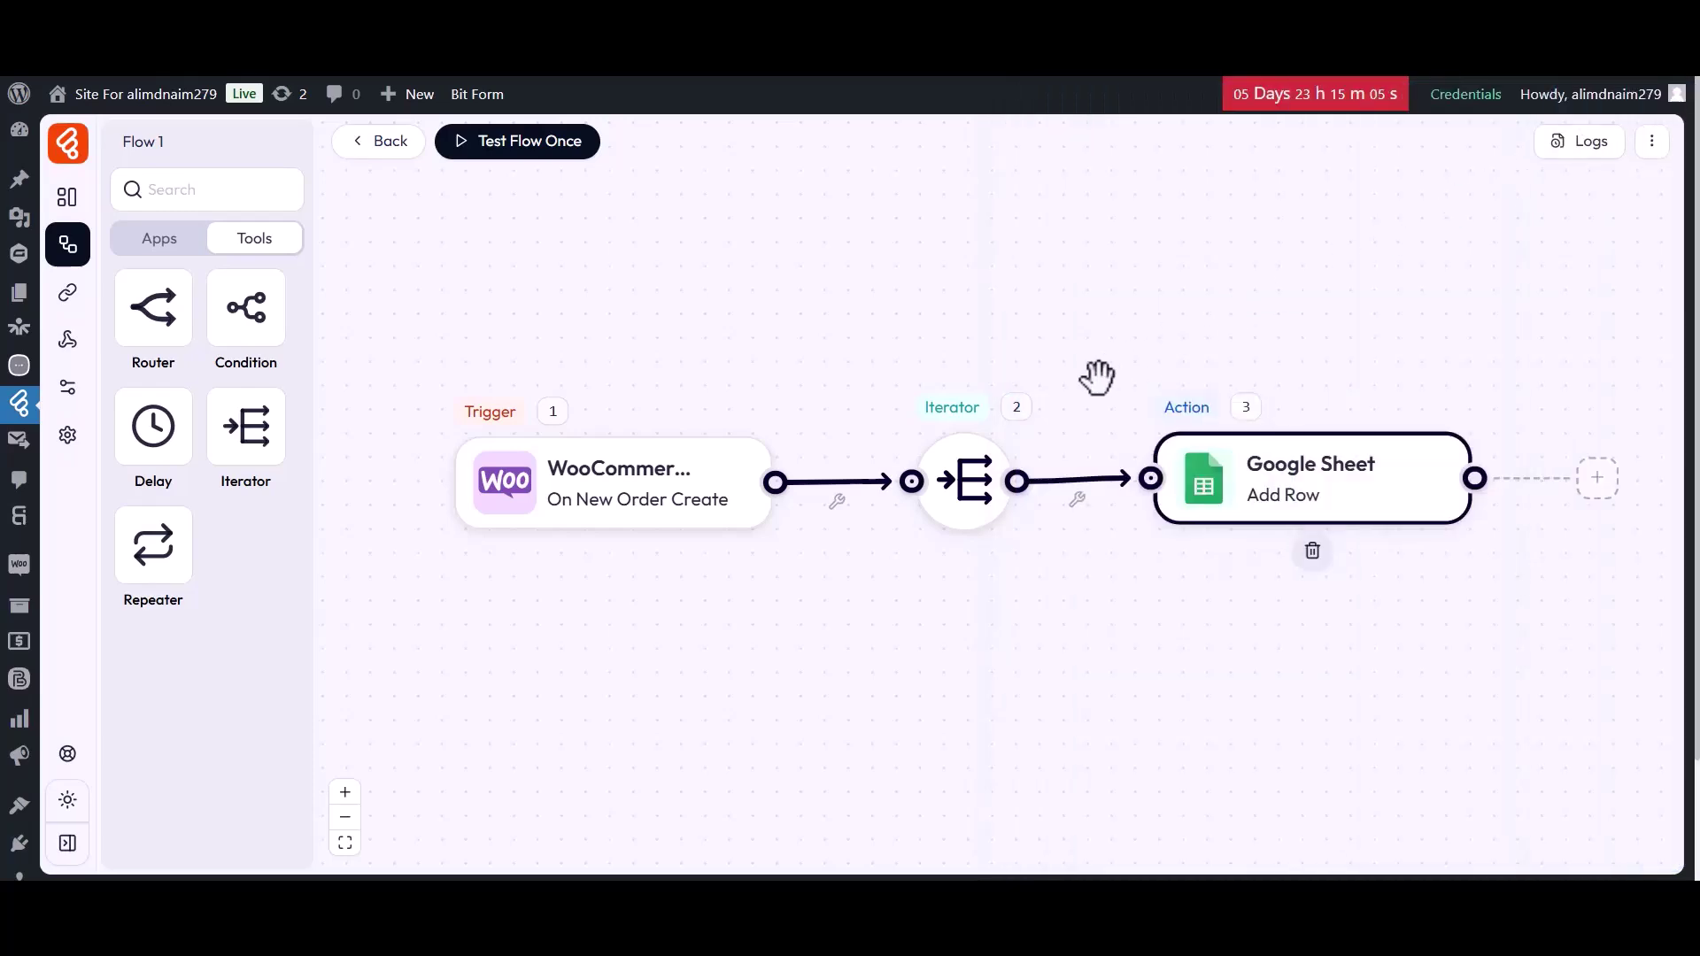